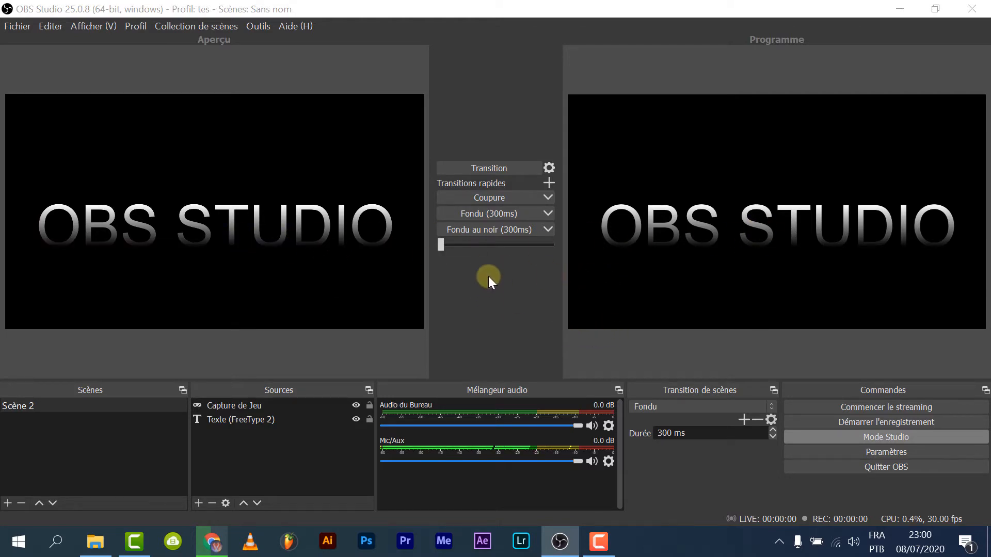
# Switch Studio Mode off and back on twice to compare the single view with the dual preview and program view.
pyautogui.click(876, 437)
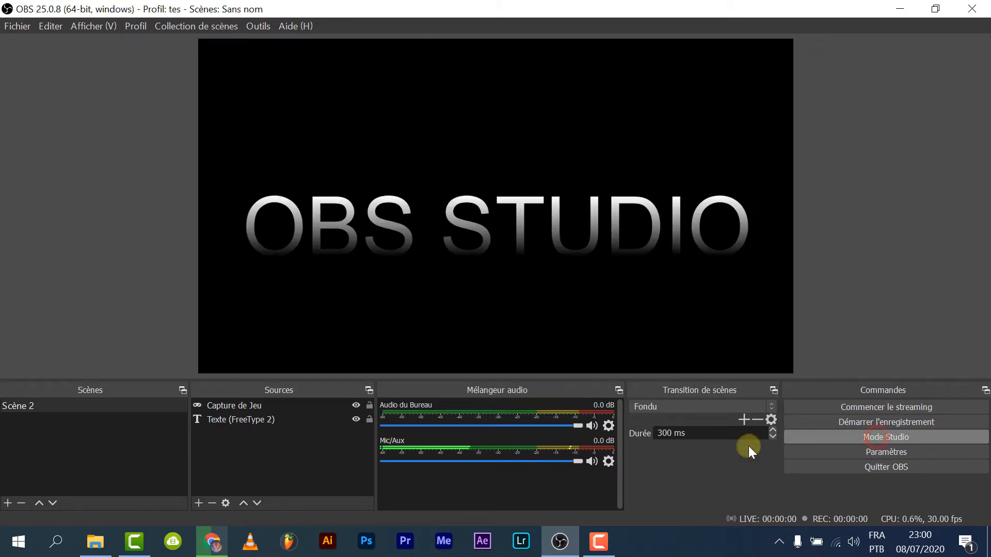
pyautogui.click(893, 439)
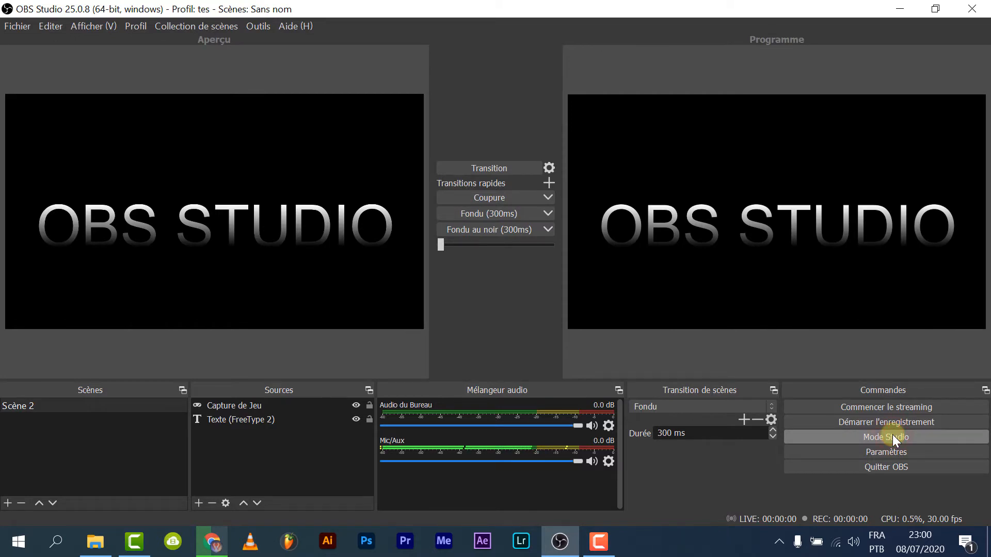
pyautogui.click(892, 436)
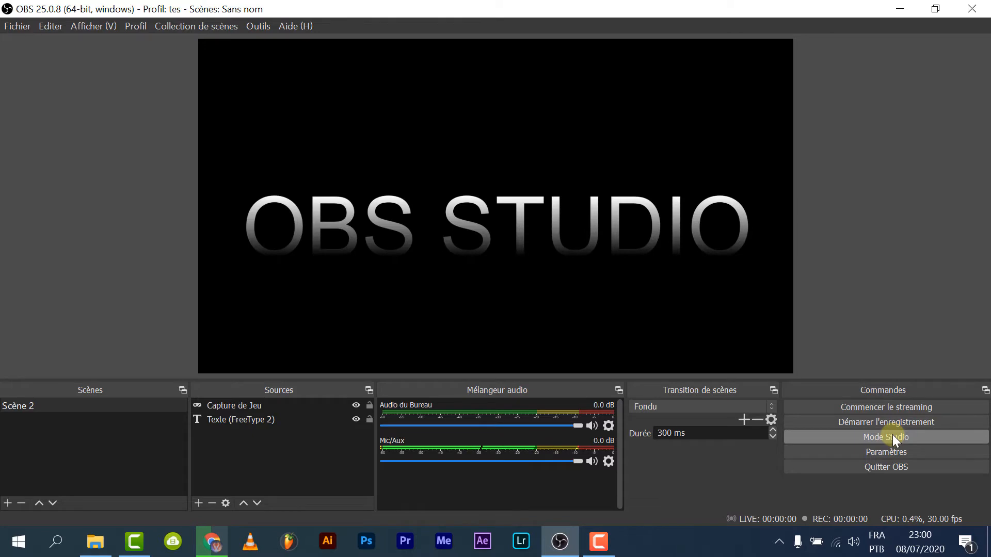
pyautogui.click(893, 436)
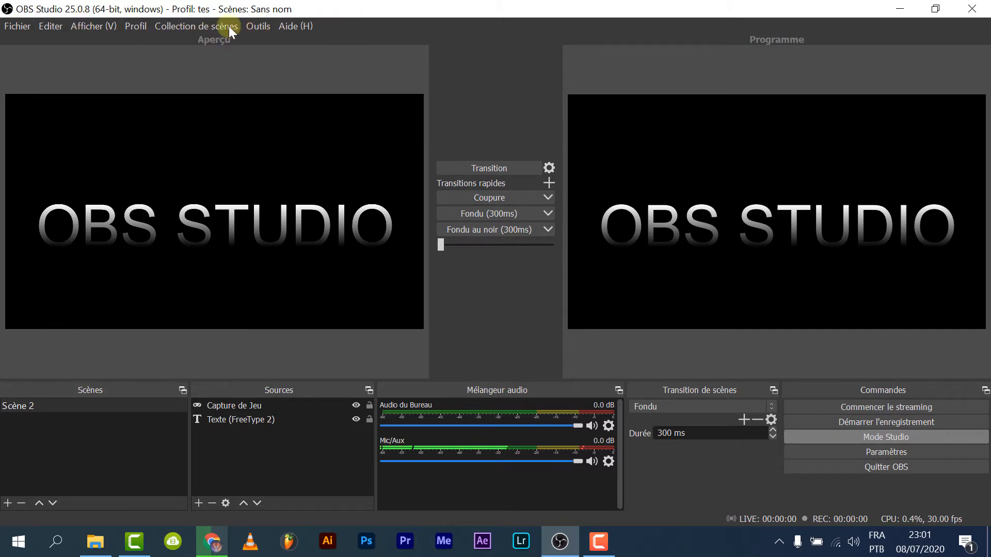
pyautogui.click(18, 26)
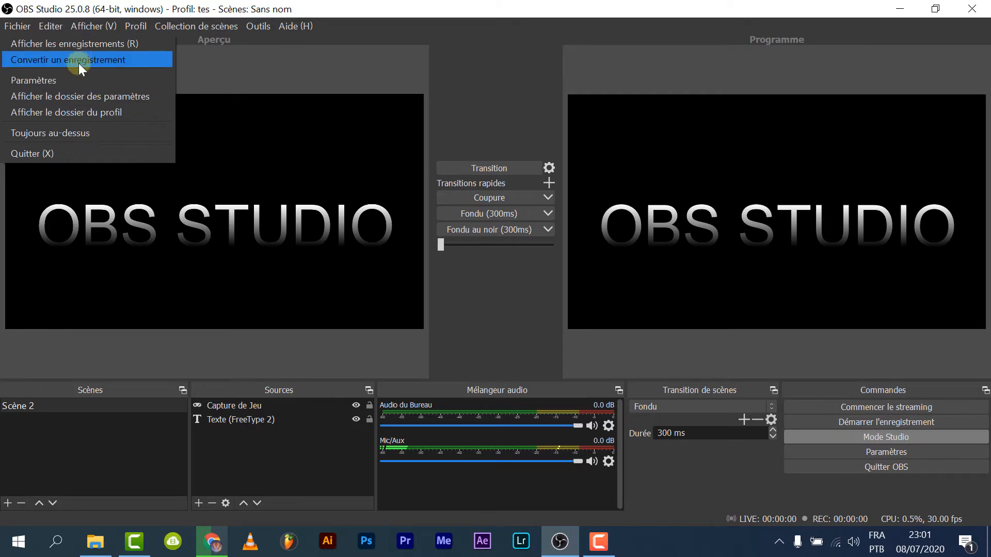
pyautogui.click(51, 26)
pyautogui.click(51, 25)
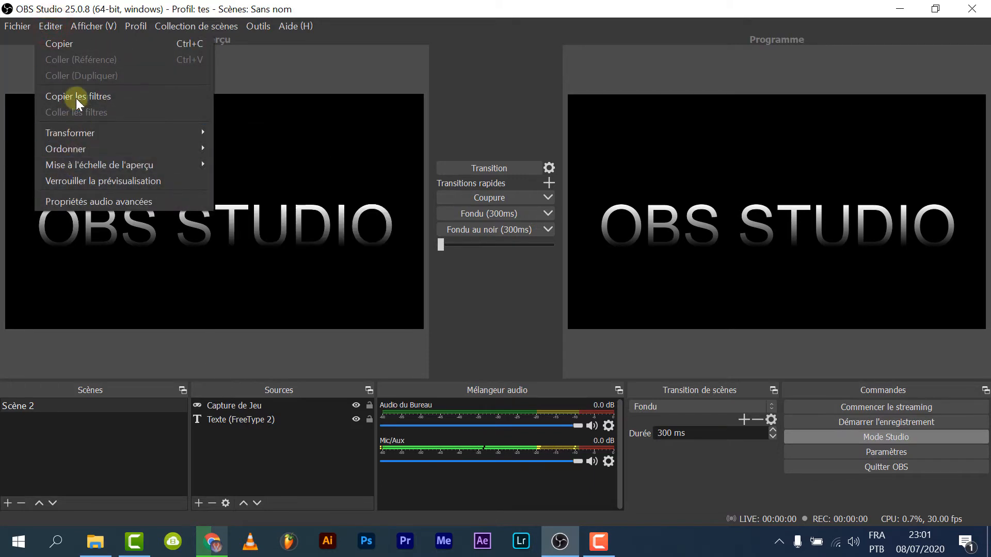
pyautogui.click(27, 26)
# Switch the active profile to Instafeed.me.
pyautogui.click(22, 21)
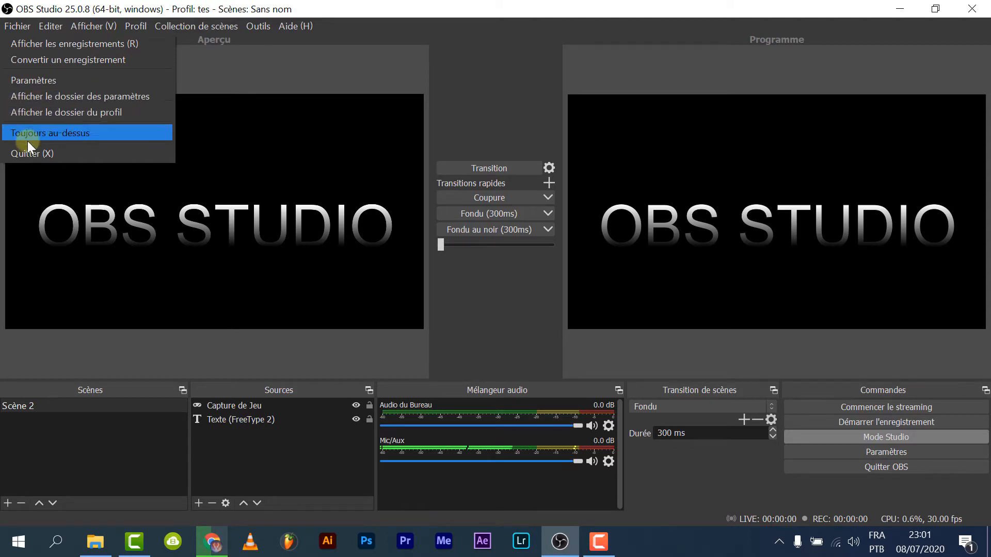
pyautogui.moveTo(45, 27)
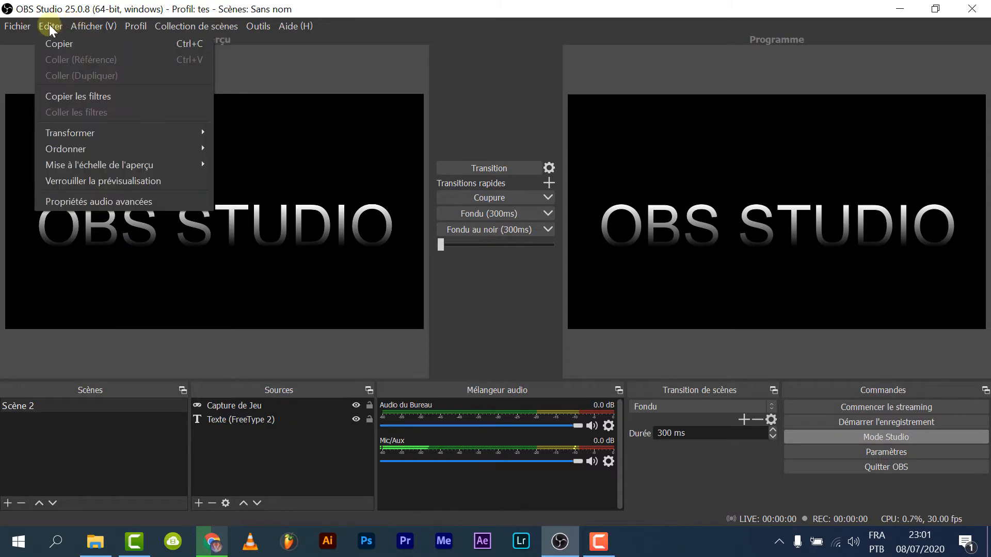
pyautogui.moveTo(93, 26)
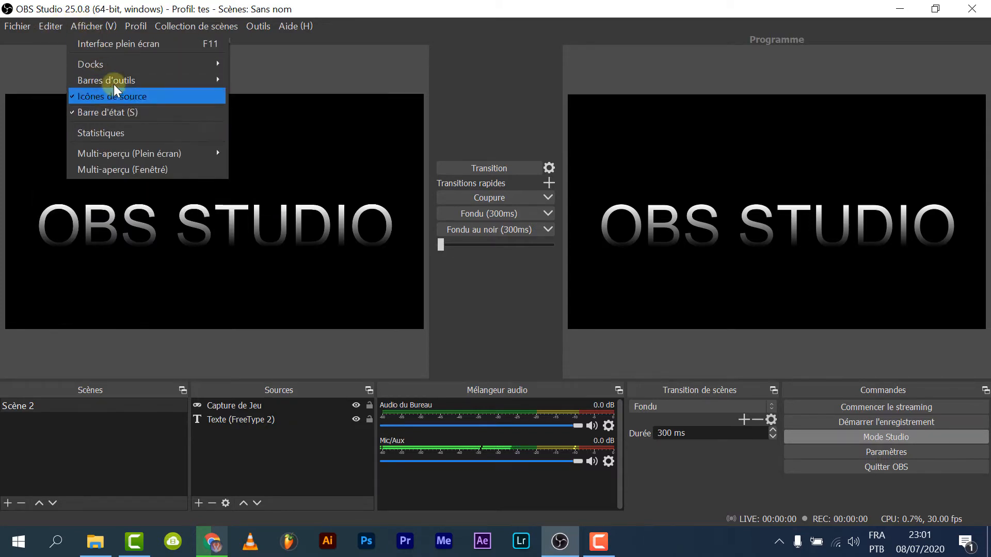
pyautogui.moveTo(139, 29)
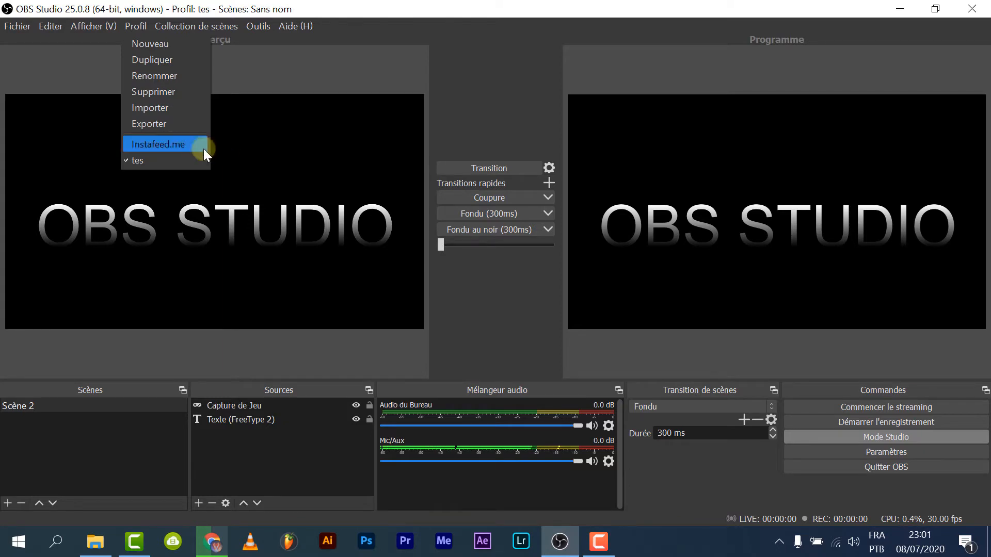
pyautogui.click(167, 143)
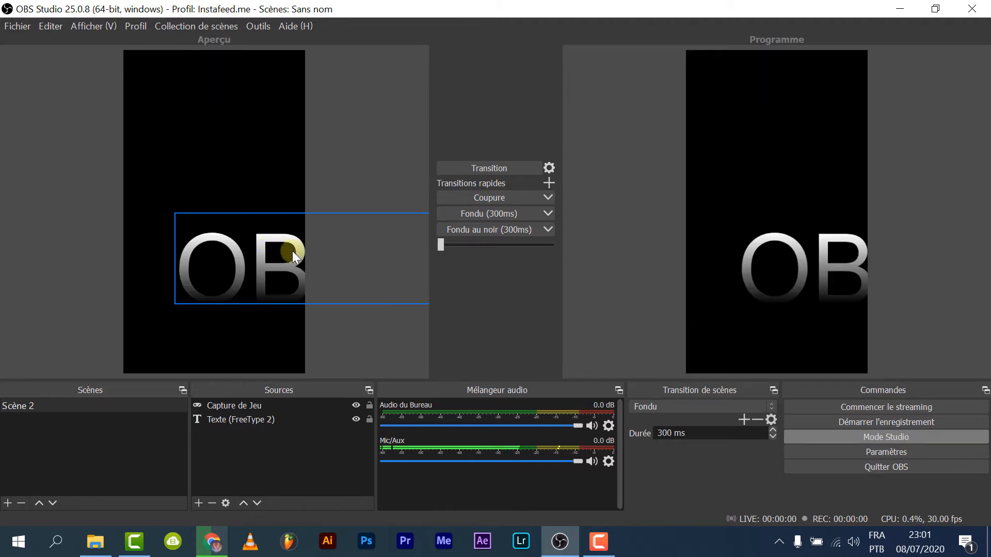
# Shrink the OBS STUDIO text in the preview to fit the portrait canvas width and centre it horizontally near the canvas's upper edge.
pyautogui.moveTo(267, 265); pyautogui.dragTo(82, 187)
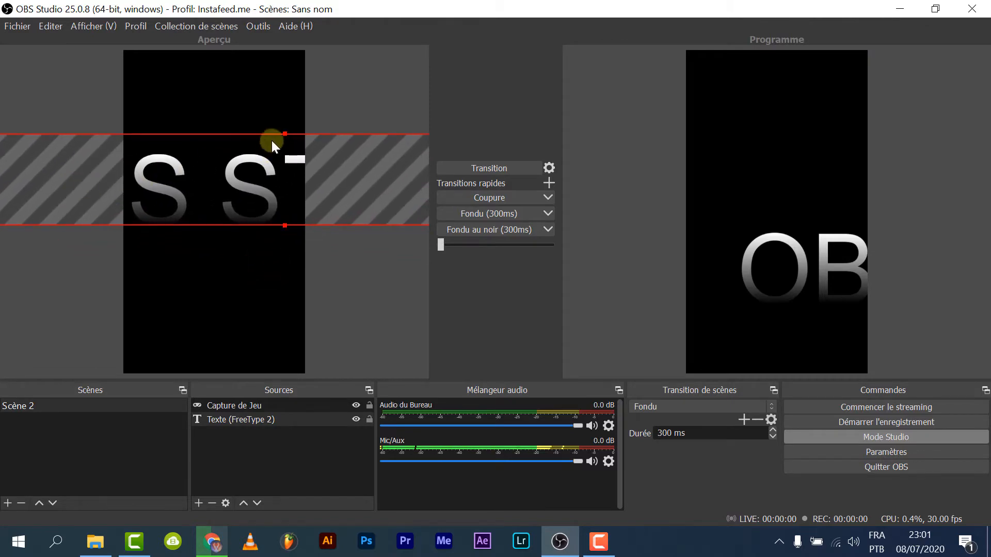
pyautogui.click(283, 131)
pyautogui.click(255, 160)
pyautogui.moveTo(284, 133); pyautogui.dragTo(200, 195)
pyautogui.moveTo(89, 211); pyautogui.dragTo(209, 115)
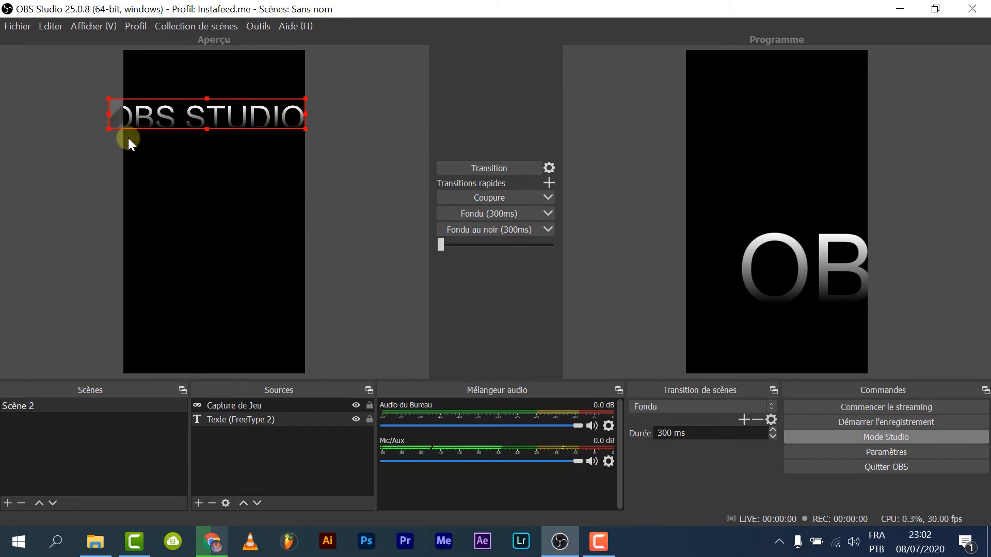
pyautogui.moveTo(109, 128); pyautogui.dragTo(144, 116)
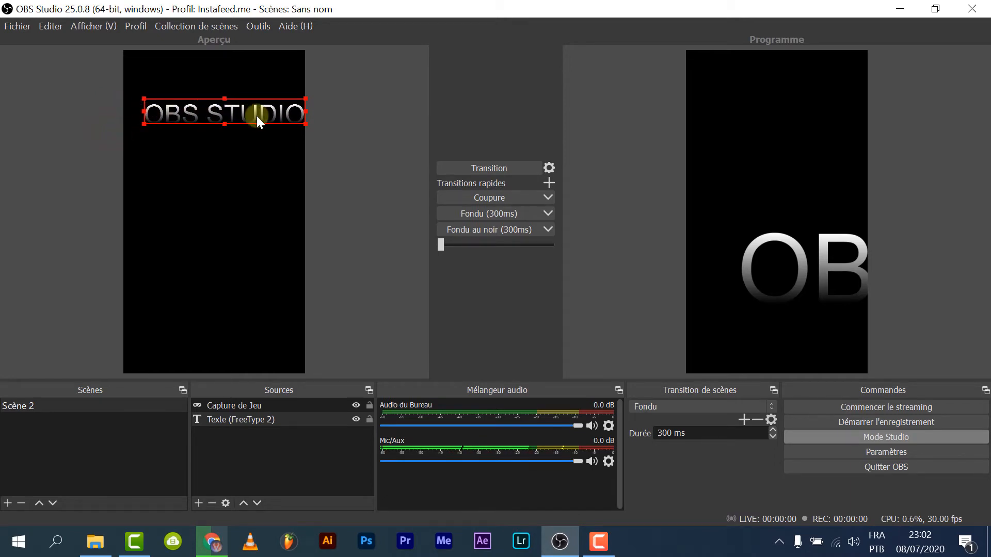
pyautogui.moveTo(250, 117); pyautogui.dragTo(247, 113)
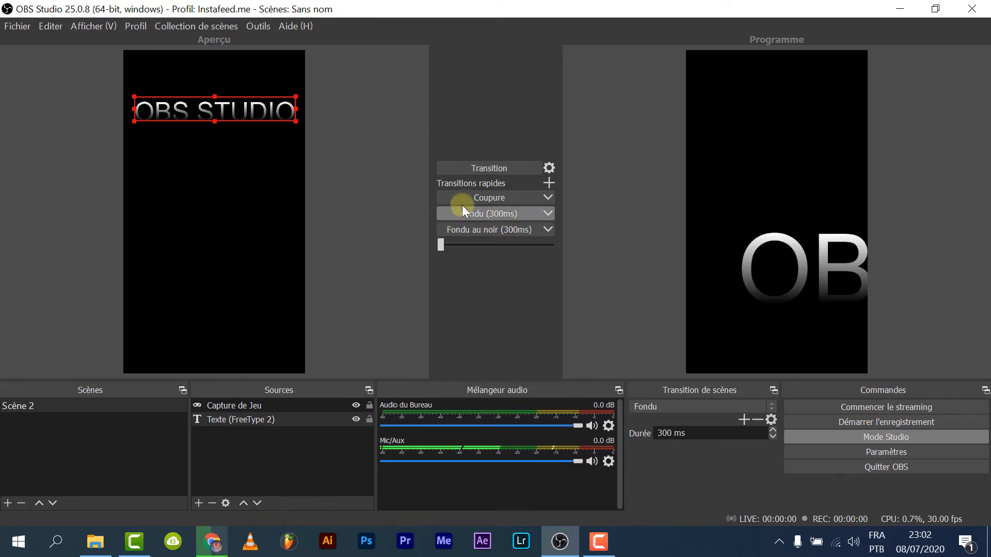
# Transition the preview with the resized OBS STUDIO text to the program output.
pyautogui.click(489, 165)
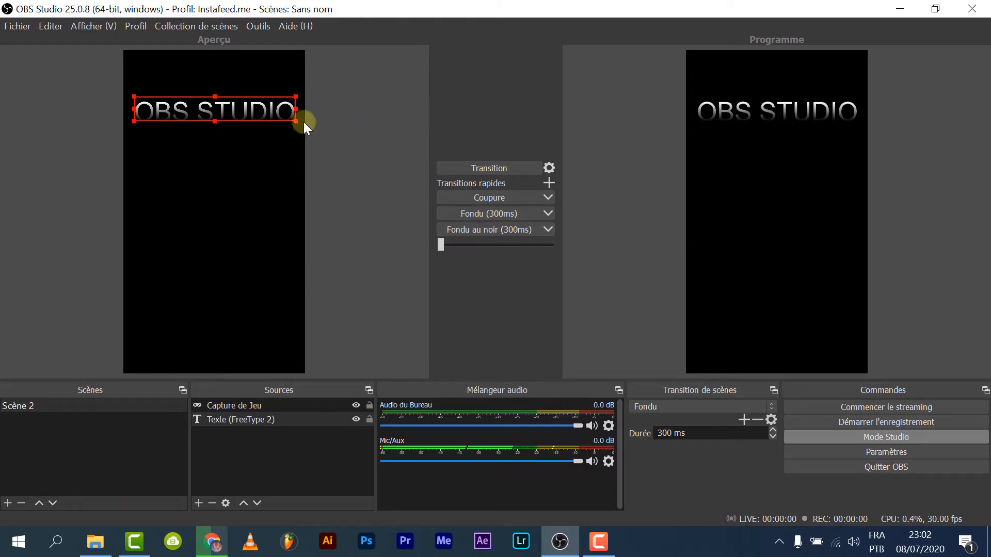
pyautogui.click(522, 167)
pyautogui.click(515, 172)
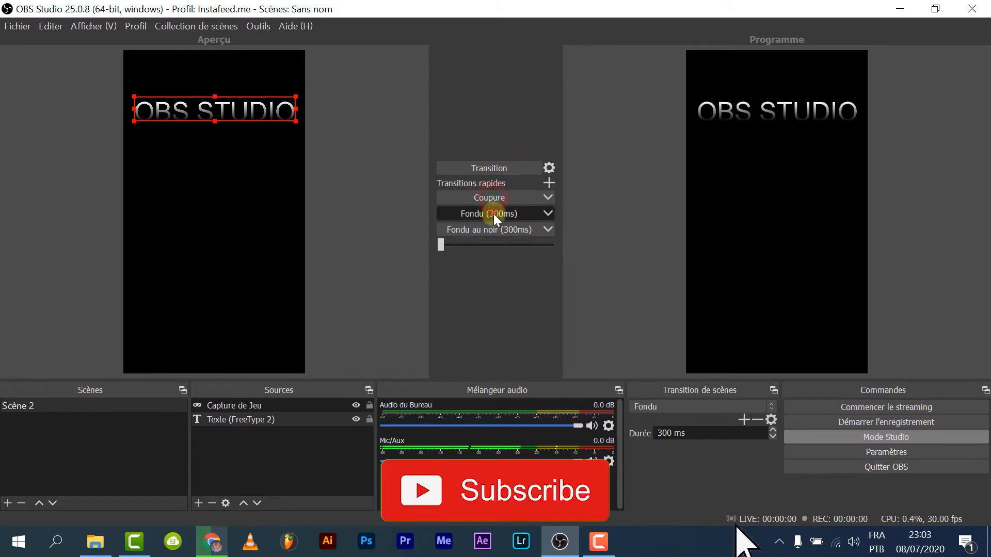
# Hide the Capture de Jeu source and send the preview to the program output, finishing with the Coupure quick transition.
pyautogui.click(355, 404)
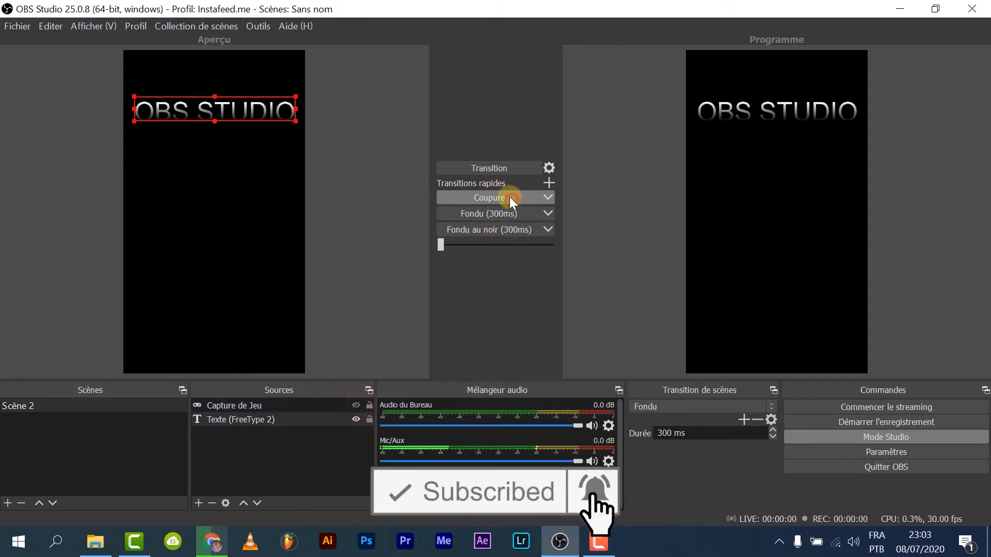
pyautogui.click(501, 169)
pyautogui.click(494, 199)
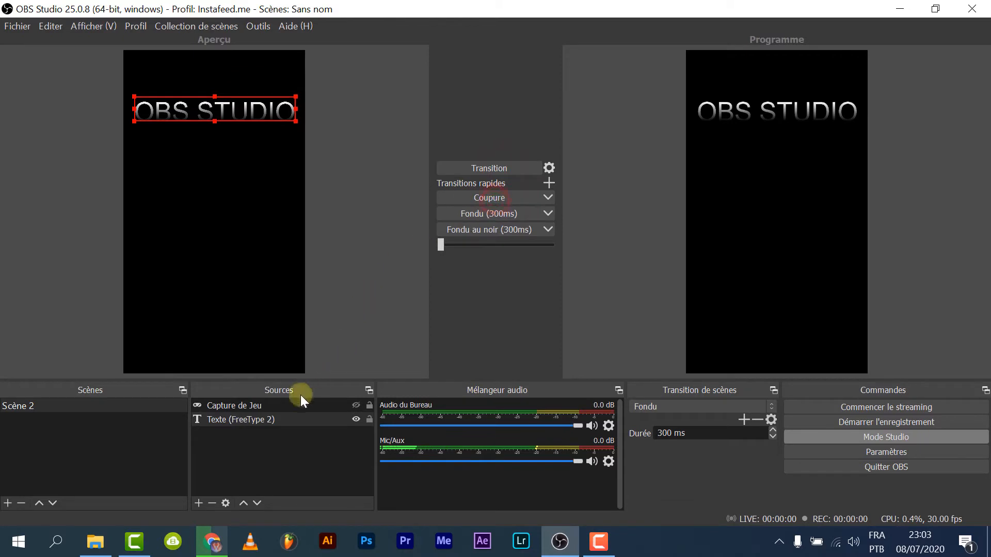
# Hide the Texte (FreeType 2) source and send the empty preview to the program output with Coupure and the main transition.
pyautogui.click(356, 419)
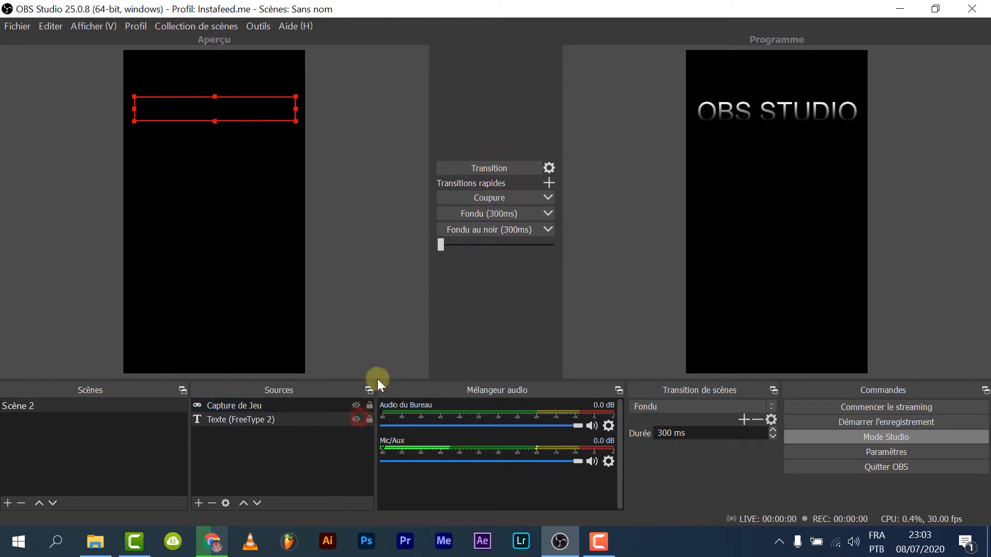
pyautogui.click(474, 196)
pyautogui.click(502, 170)
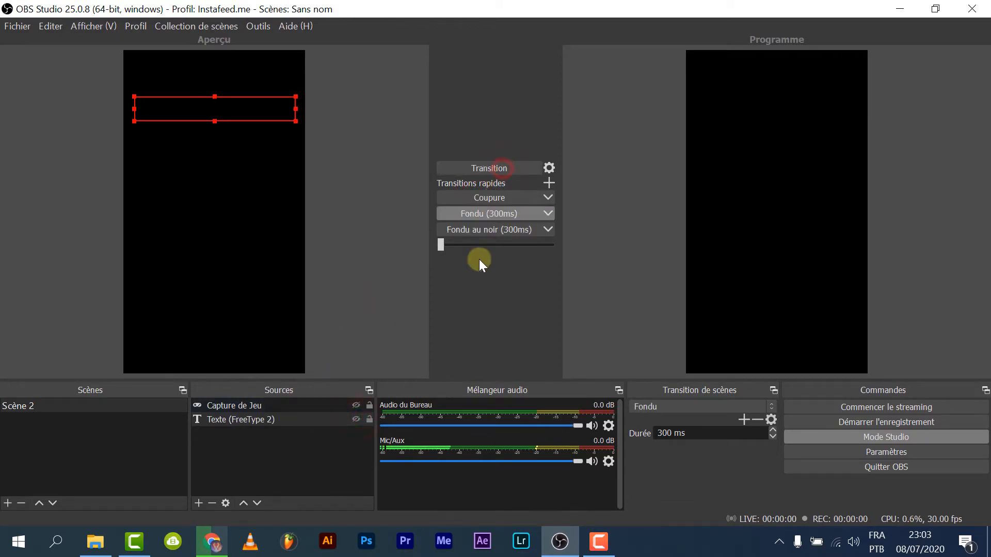
# Show the Texte (FreeType 2) source again and bring it into the program output with the Fondu (300ms) quick transition.
pyautogui.click(357, 407)
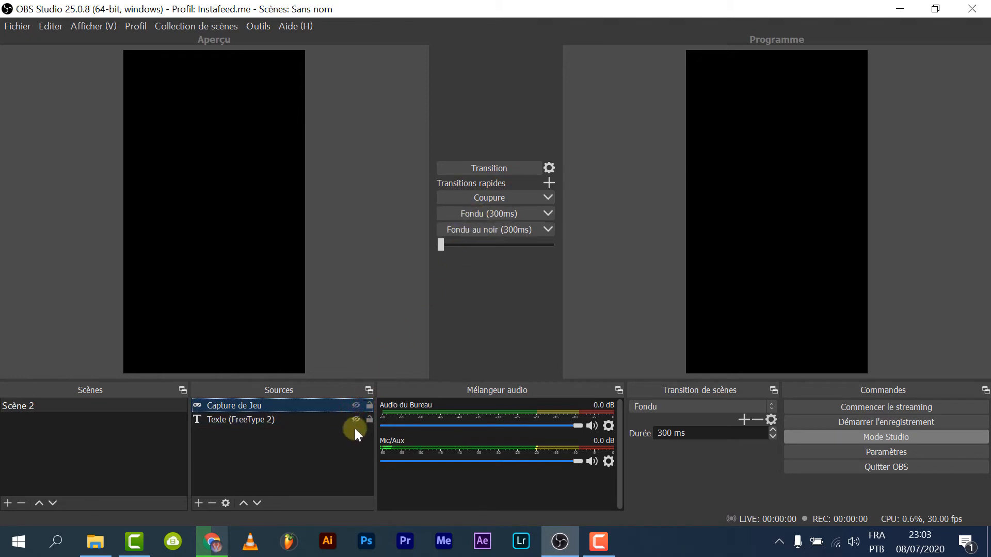
pyautogui.click(355, 419)
pyautogui.click(488, 214)
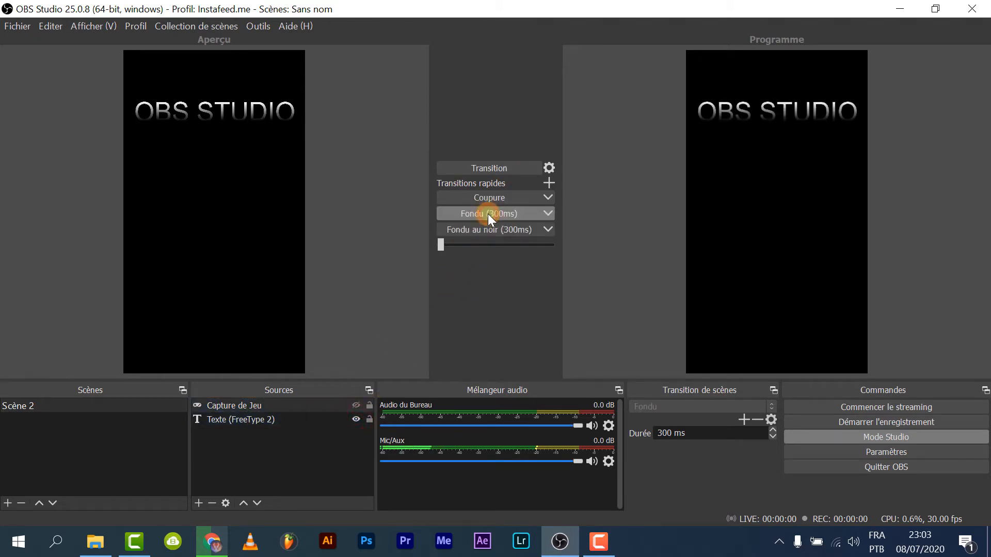
# Open the folder selection for exporting the Instafeed.me profile and cancel it without exporting.
pyautogui.click(131, 30)
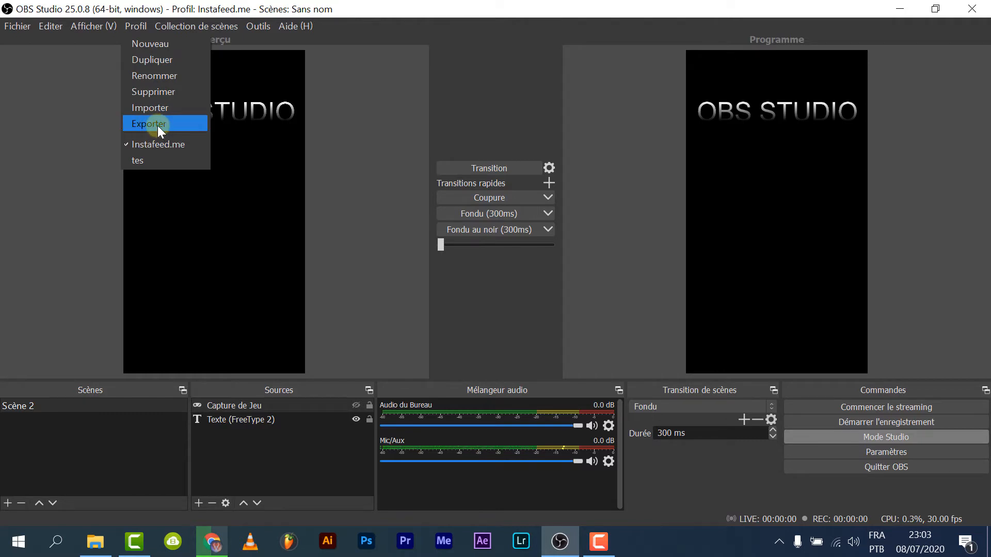
pyautogui.click(351, 147)
pyautogui.click(139, 26)
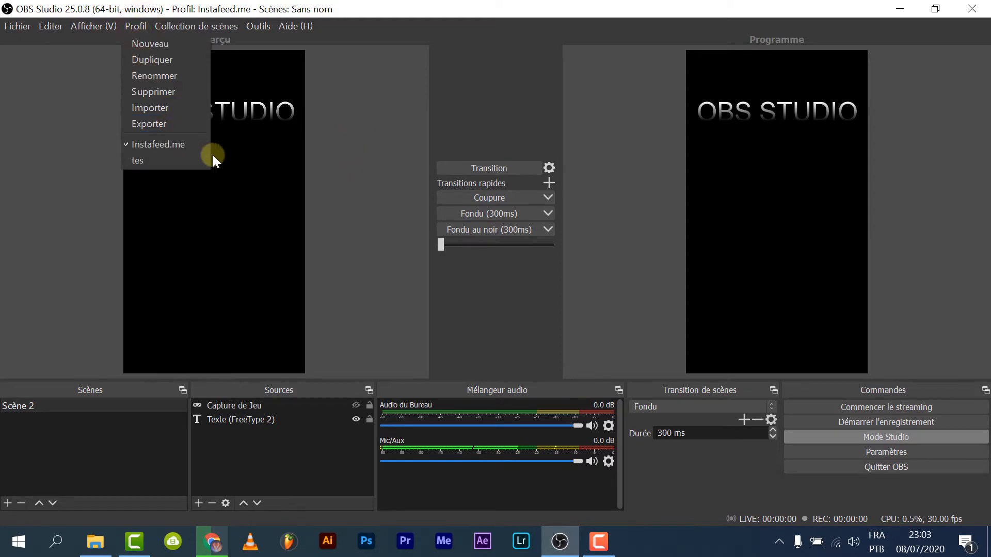
pyautogui.click(154, 123)
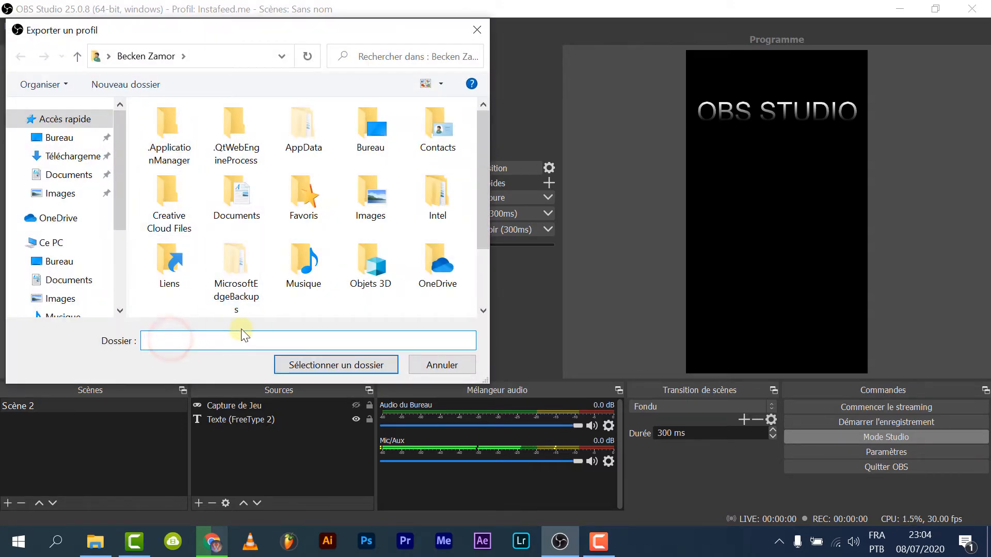
pyautogui.click(453, 365)
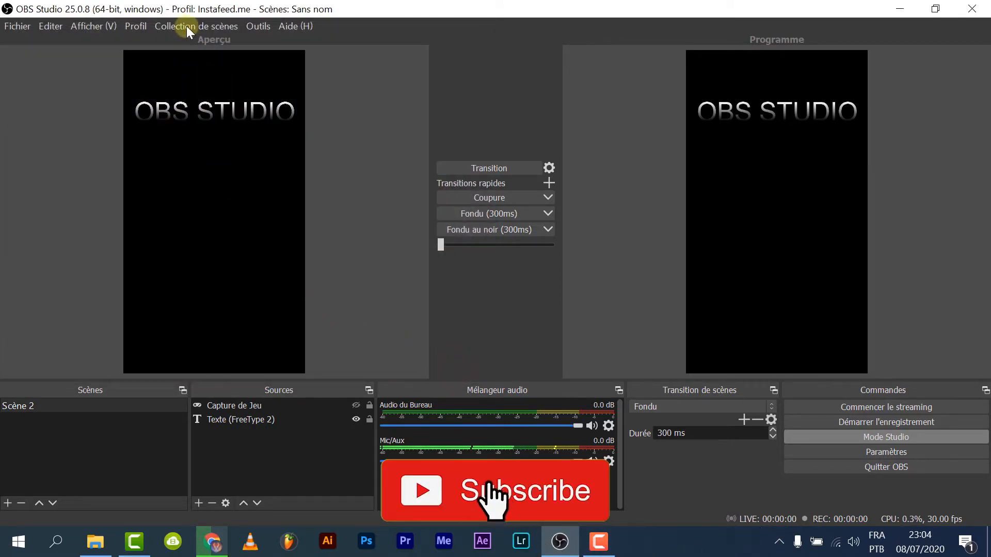
# Open the folder selection for importing a profile, look inside the .ApplicationManager folder and cancel the import.
pyautogui.click(132, 25)
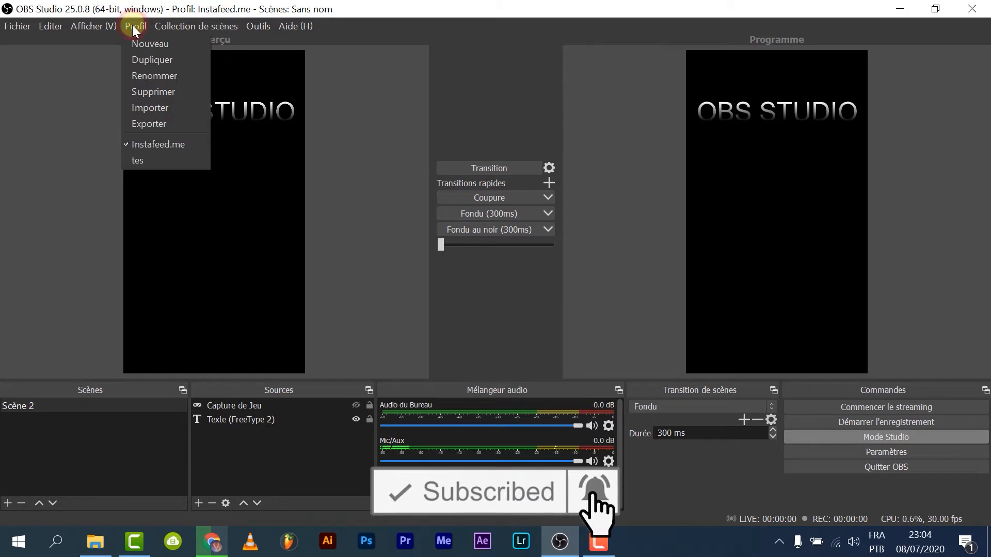
pyautogui.click(161, 108)
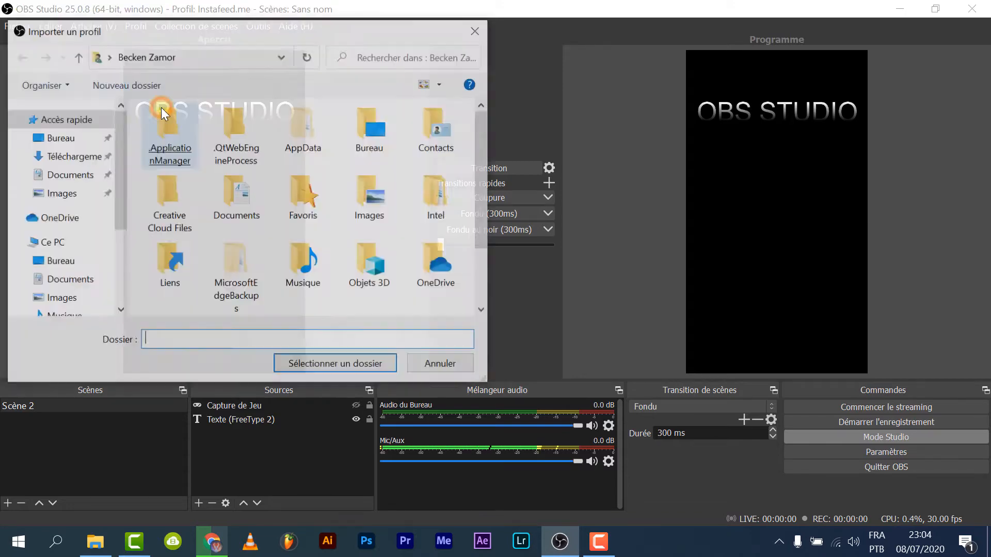
pyautogui.doubleClick(165, 138)
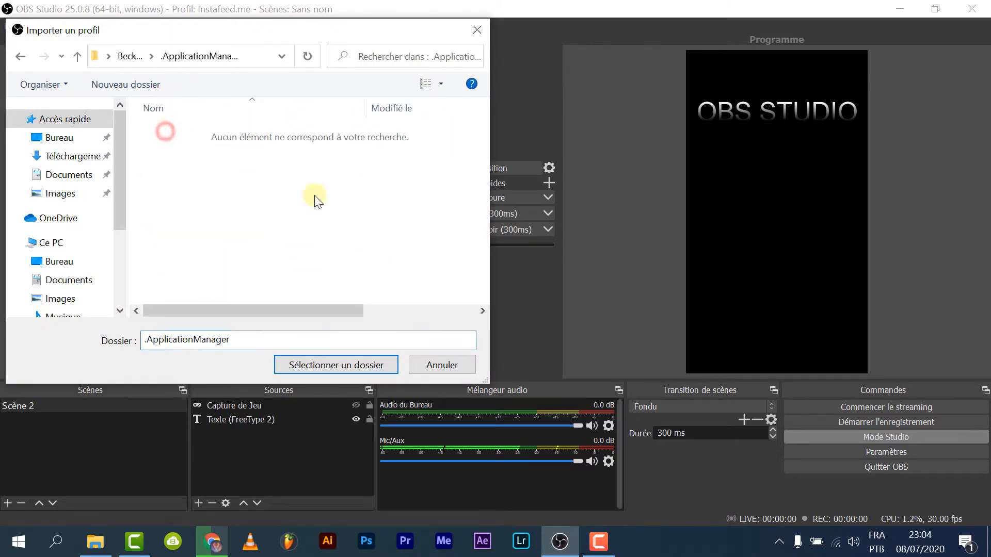
pyautogui.click(417, 372)
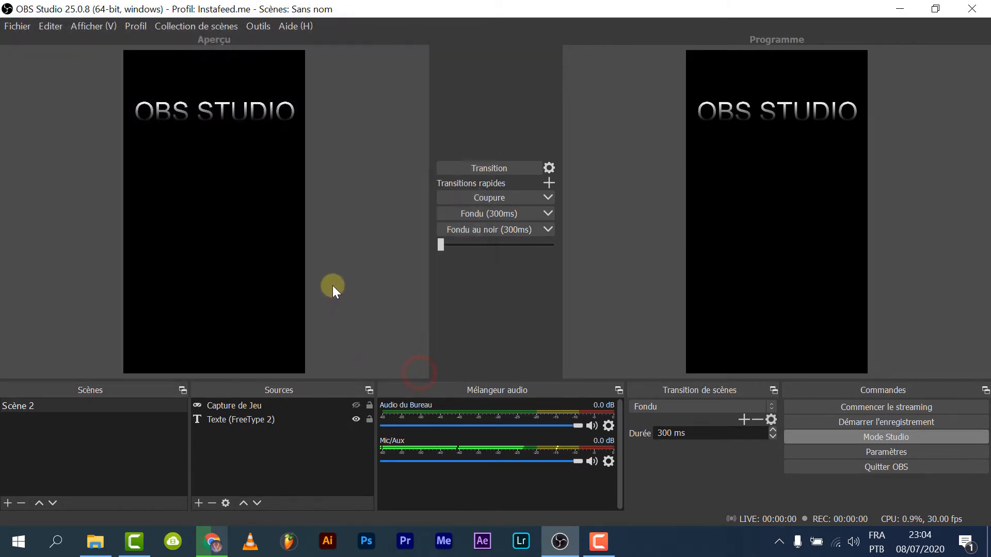
pyautogui.click(143, 26)
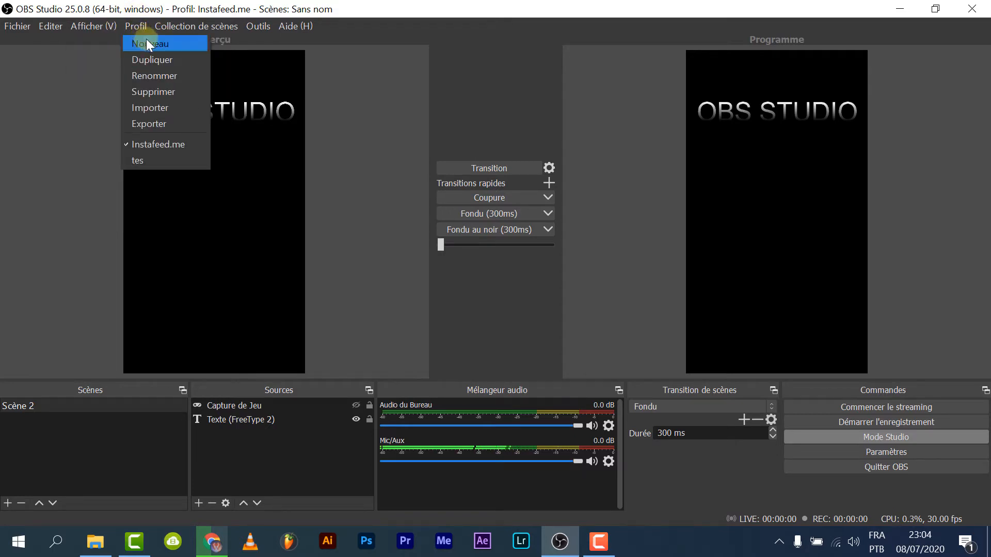
pyautogui.moveTo(191, 28)
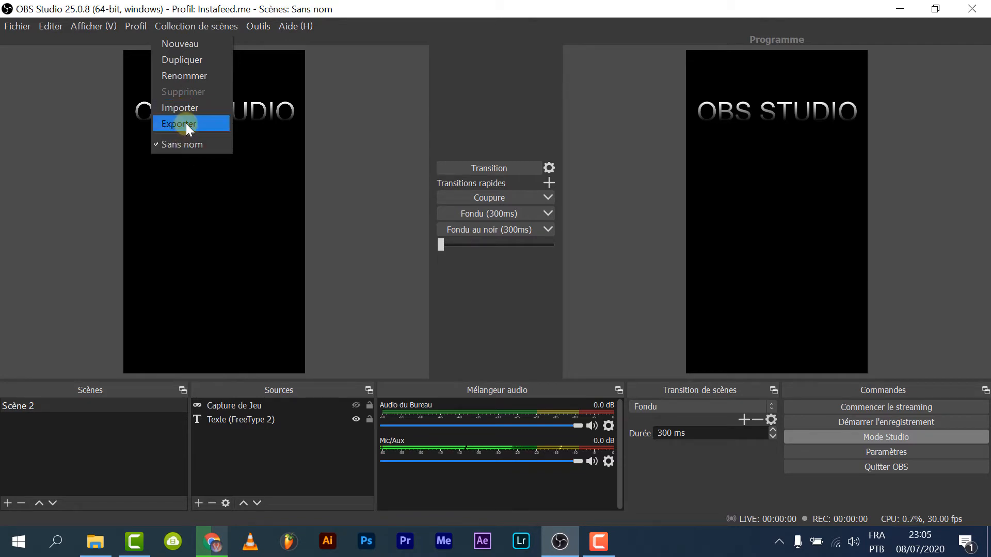
pyautogui.click(136, 26)
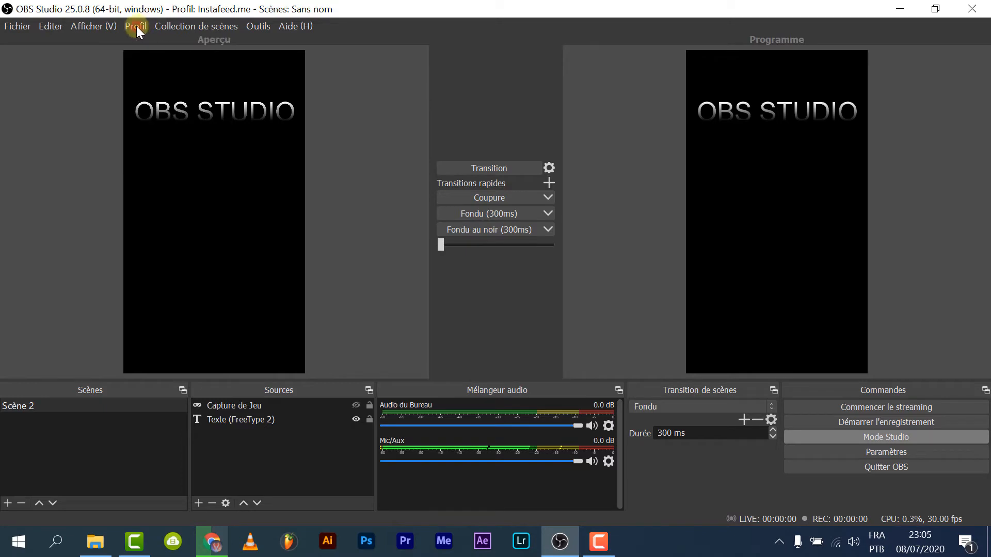
pyautogui.click(135, 26)
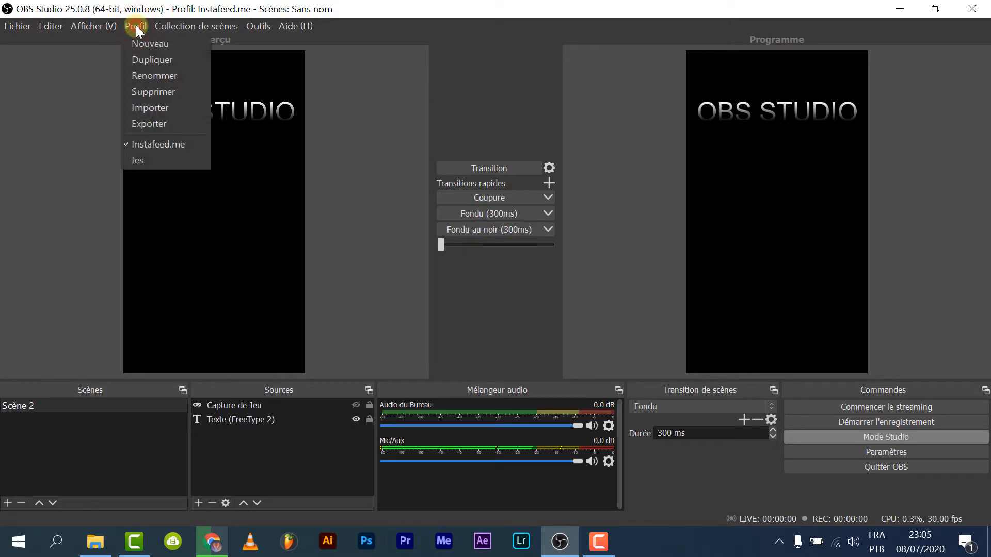
# Switch to the tes profile.
pyautogui.click(140, 161)
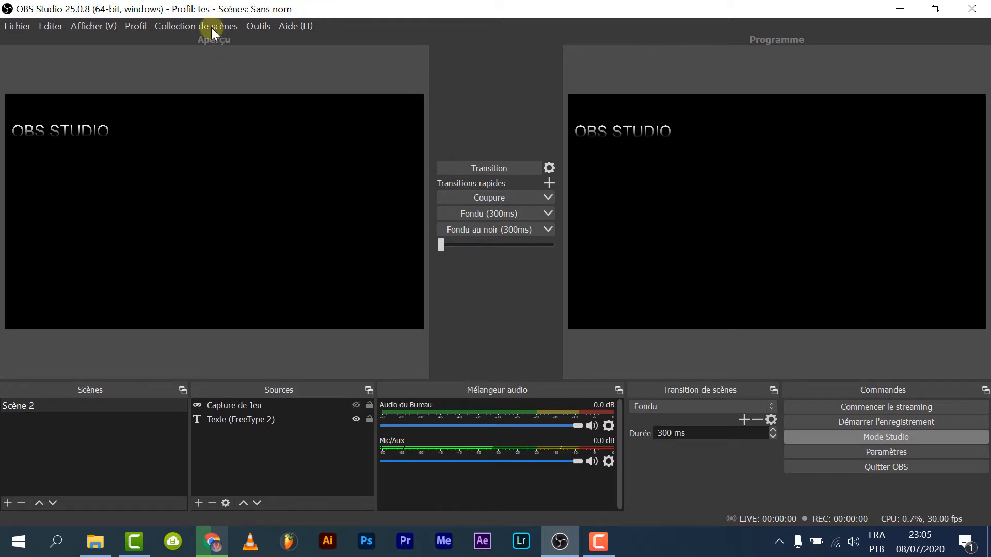
pyautogui.click(143, 26)
pyautogui.moveTo(164, 30)
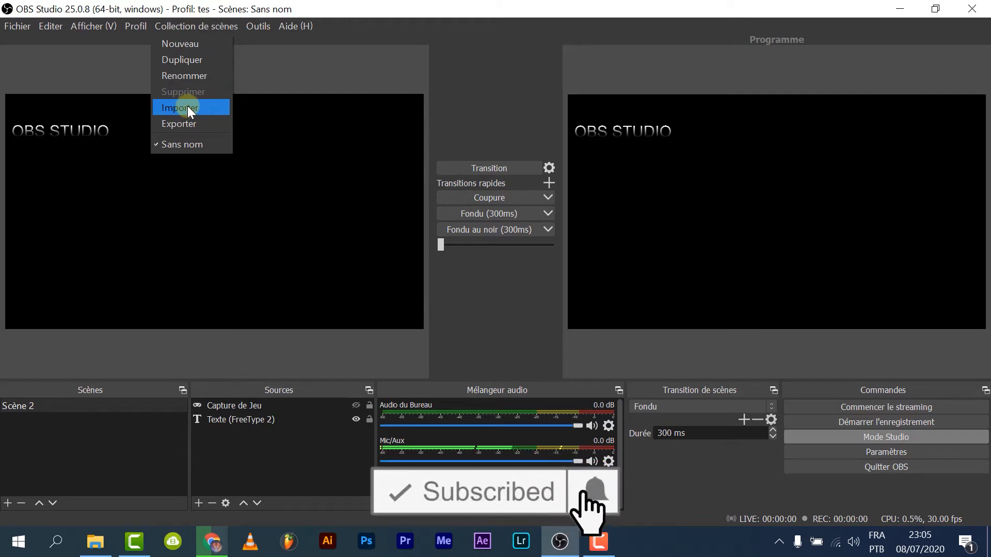
pyautogui.click(288, 69)
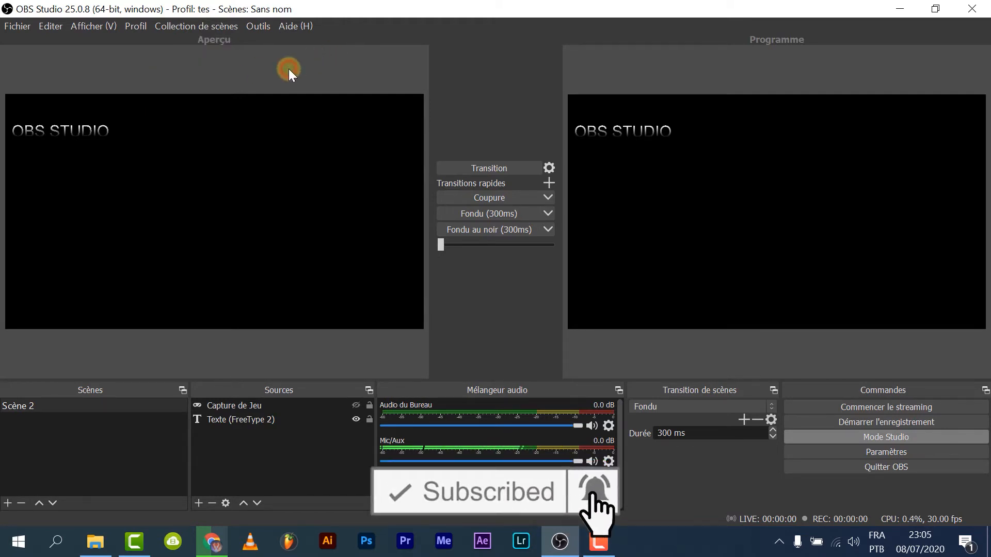
pyautogui.click(268, 28)
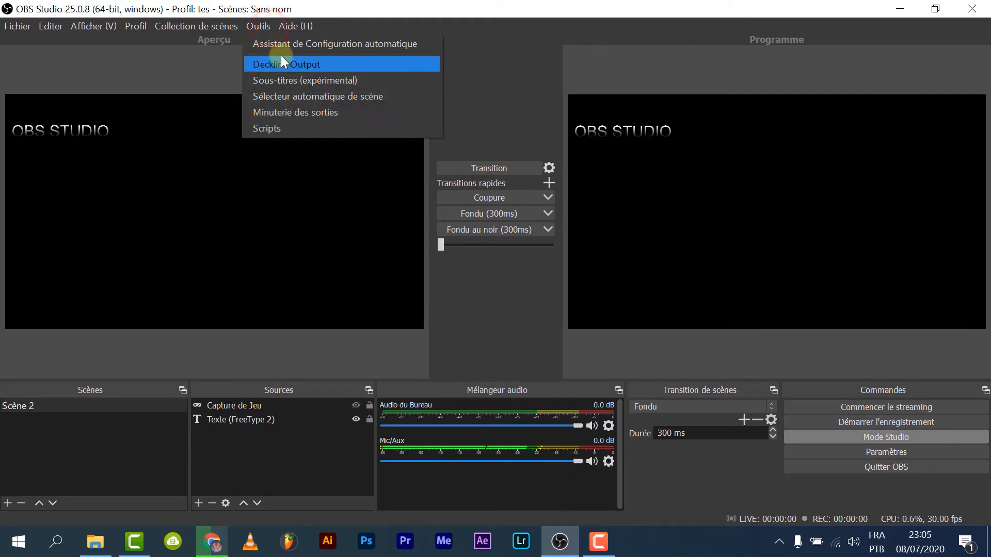
pyautogui.moveTo(292, 23)
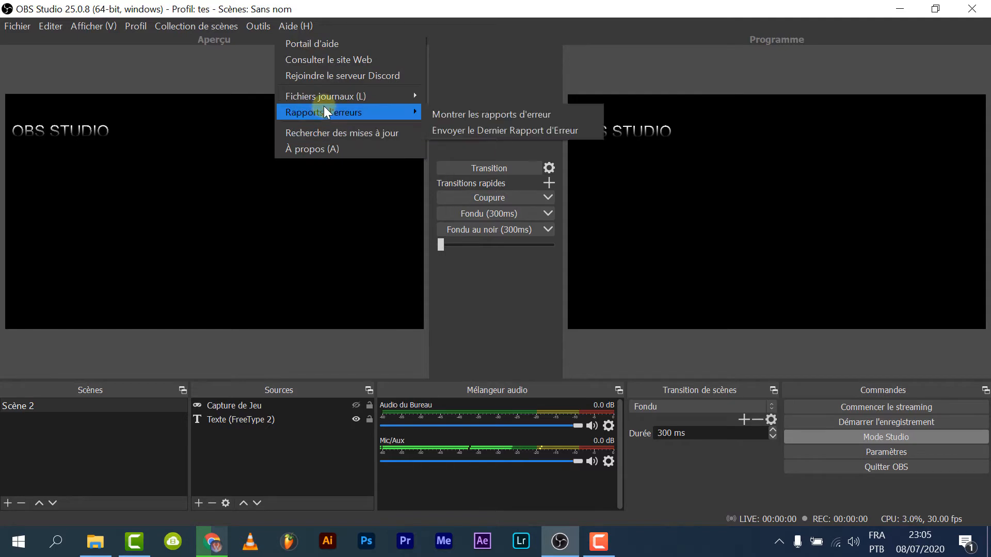
pyautogui.moveTo(313, 113)
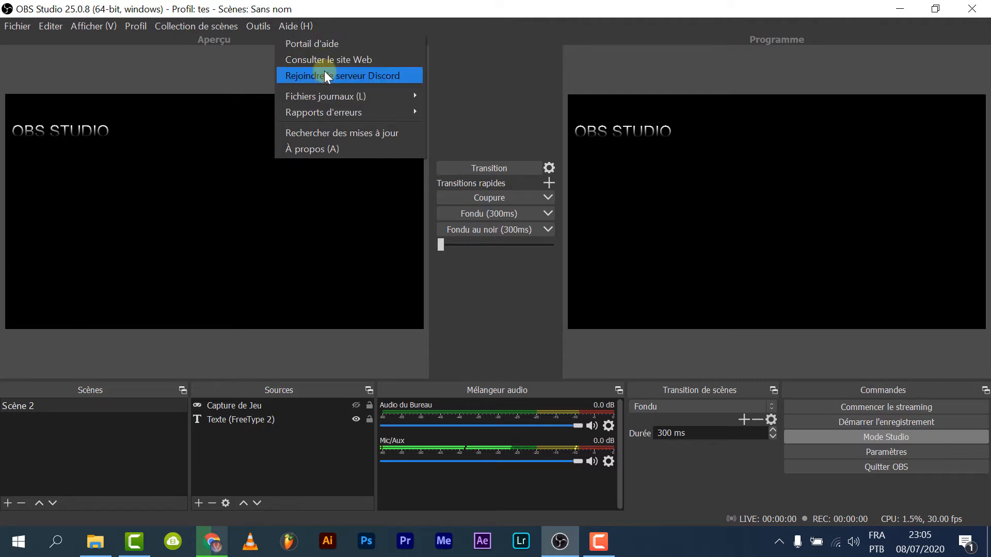
pyautogui.click(496, 91)
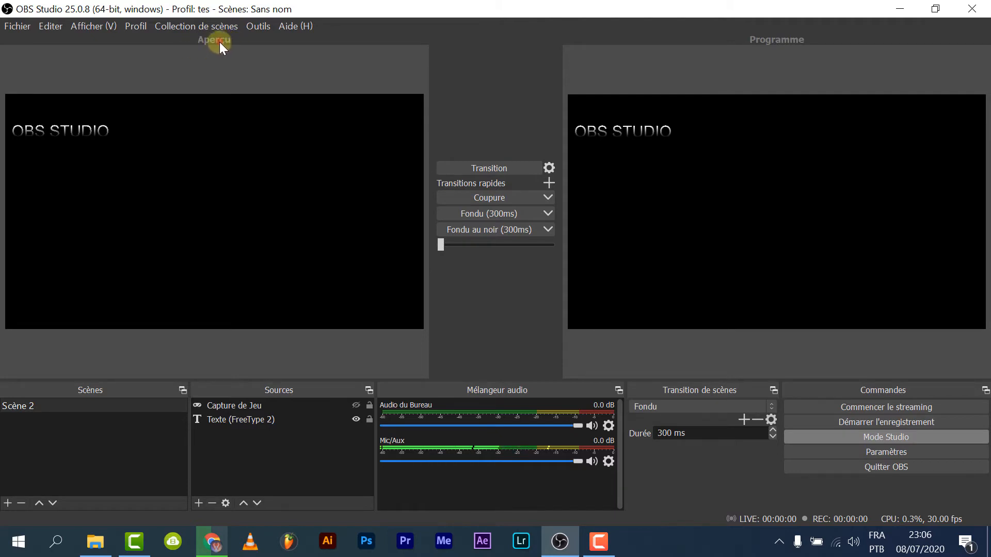
# Move the OBS STUDIO text to the preview's lower-left corner and bring it into the program output with the Fondu (300ms) quick transition.
pyautogui.moveTo(79, 129); pyautogui.dragTo(228, 204)
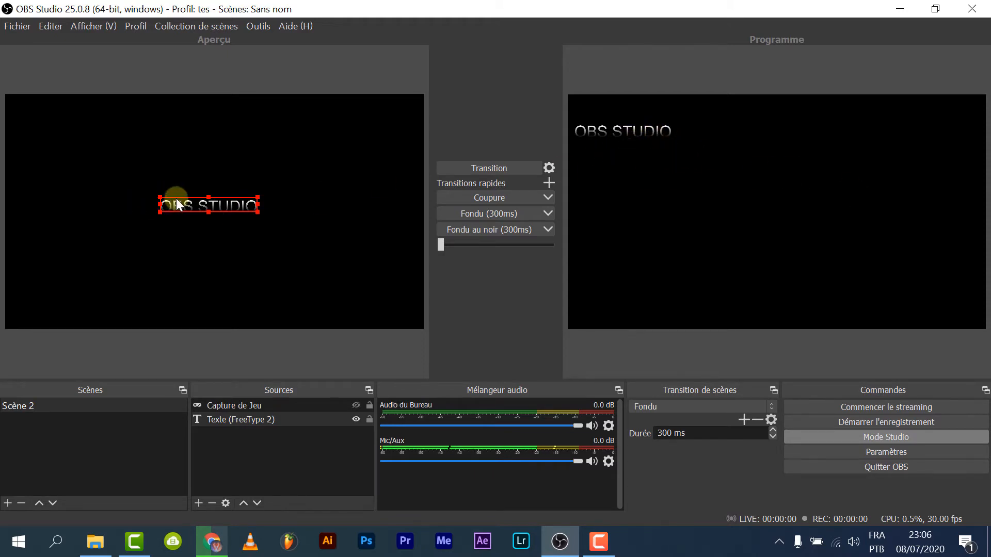
pyautogui.moveTo(241, 206); pyautogui.dragTo(57, 304)
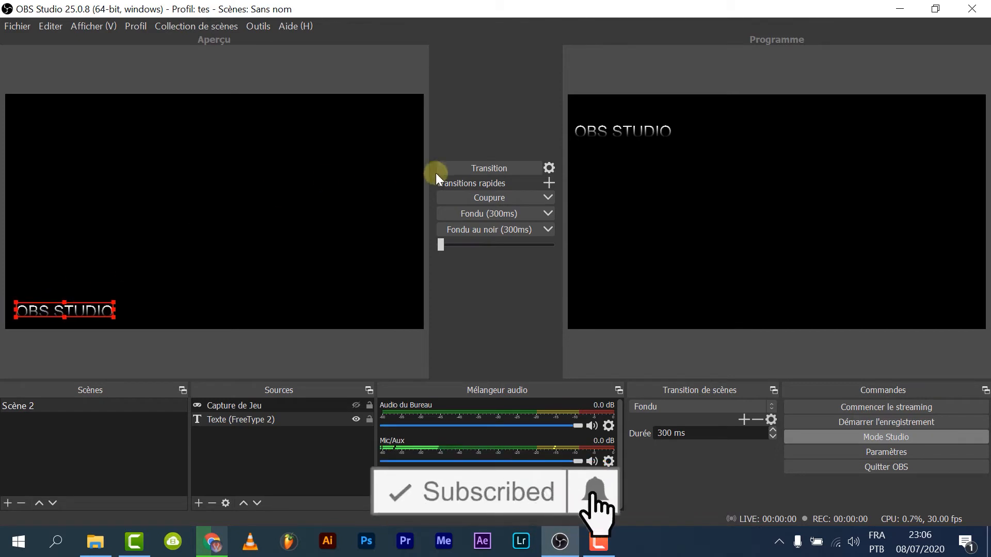
pyautogui.click(498, 199)
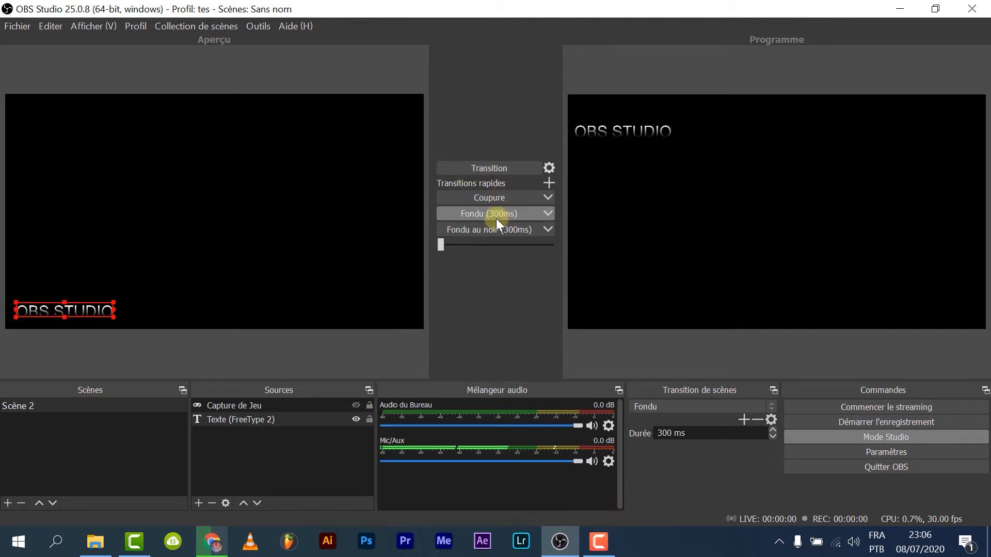
pyautogui.click(494, 215)
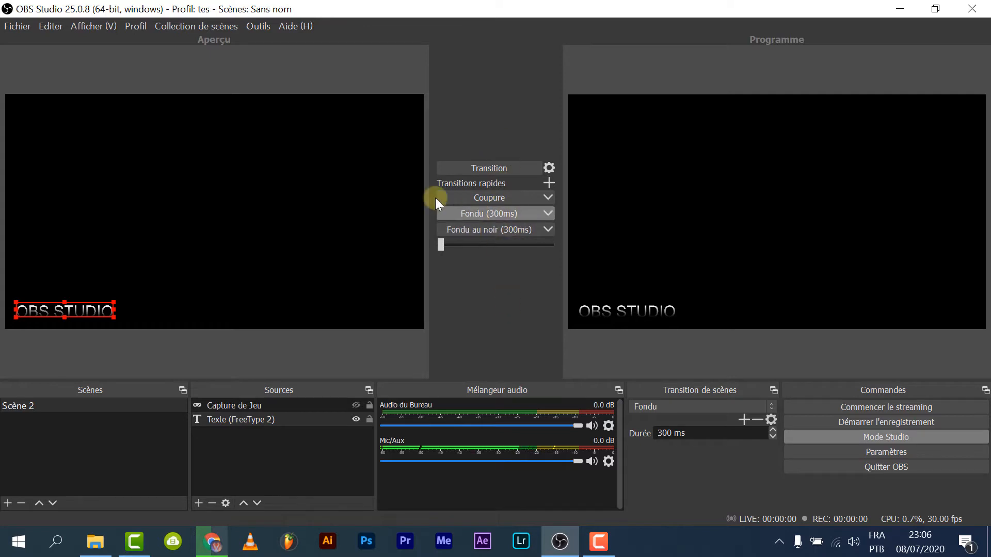
# Check the options of the quick transitions and the main transition, and try the manual transition slider.
pyautogui.click(545, 229)
pyautogui.click(547, 215)
pyautogui.click(549, 205)
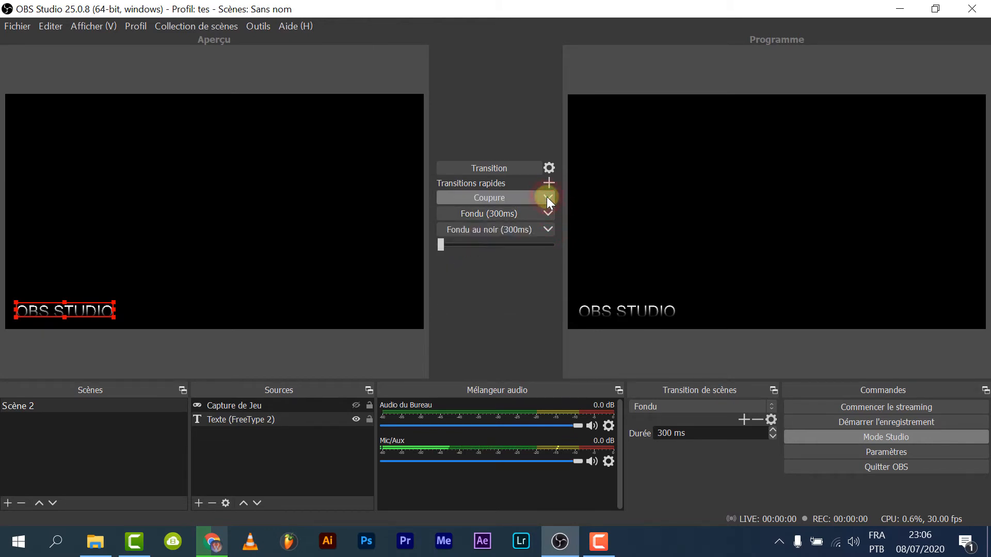
pyautogui.click(550, 168)
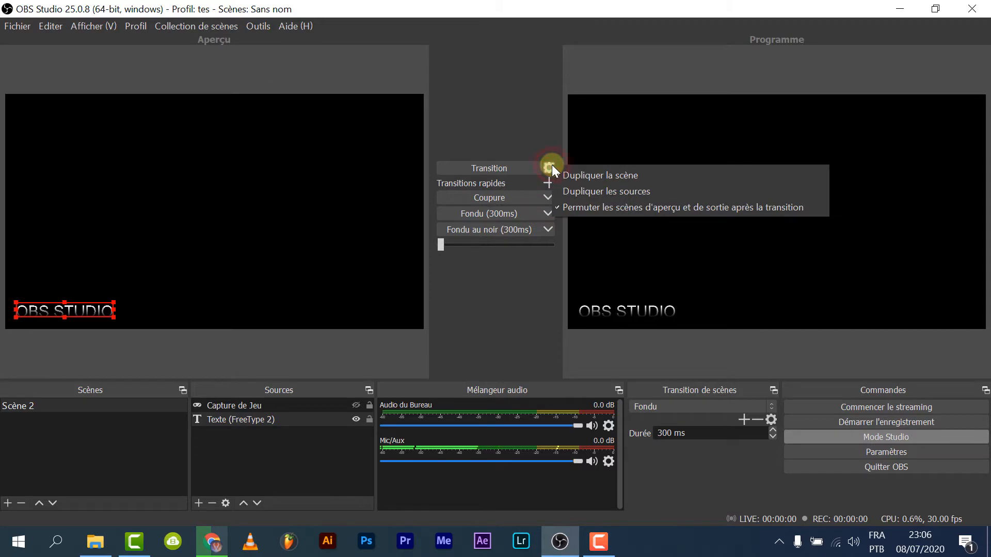
pyautogui.click(550, 168)
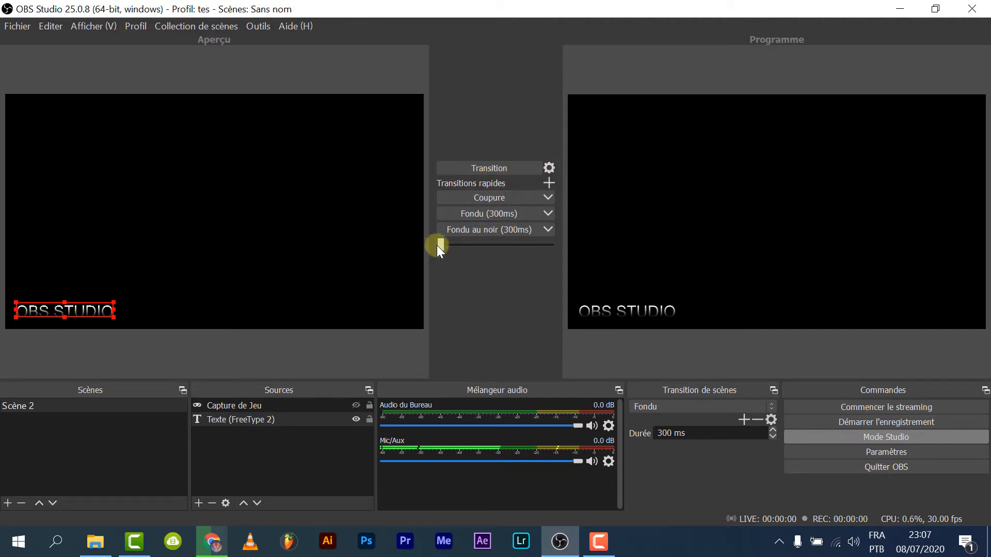
pyautogui.moveTo(438, 245); pyautogui.dragTo(495, 251)
# Centre and enlarge the OBS STUDIO text in the preview, and send it to the program output with the main transition.
pyautogui.click(52, 404)
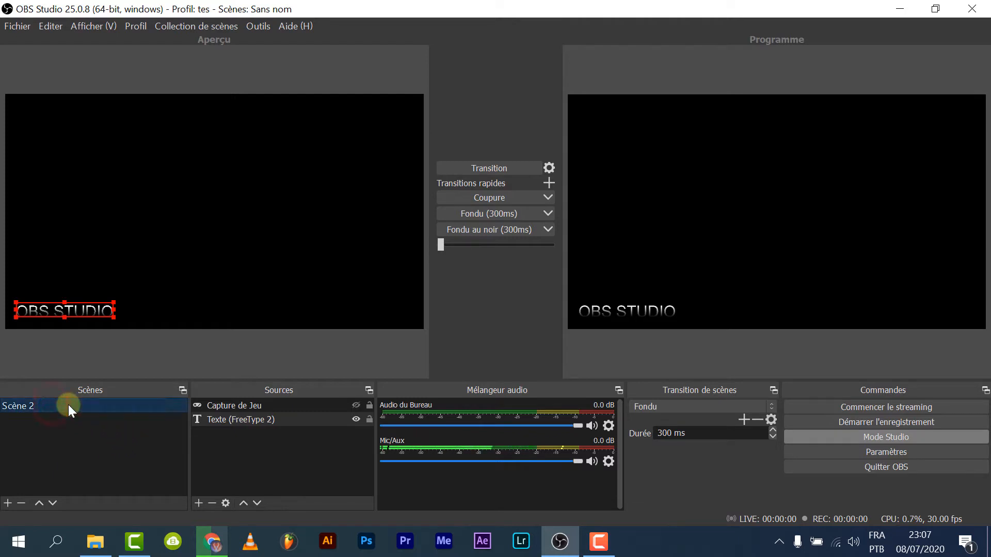
pyautogui.moveTo(78, 308); pyautogui.dragTo(221, 205)
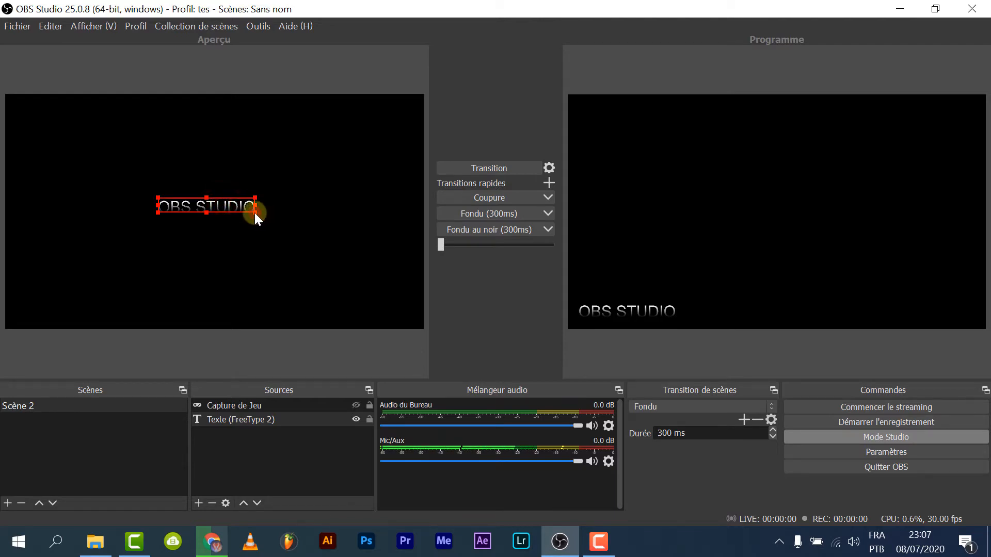
pyautogui.moveTo(255, 212)
pyautogui.mouseDown()
pyautogui.moveTo(295, 234)
pyautogui.moveTo(301, 220)
pyautogui.moveTo(240, 213)
pyautogui.mouseUp()
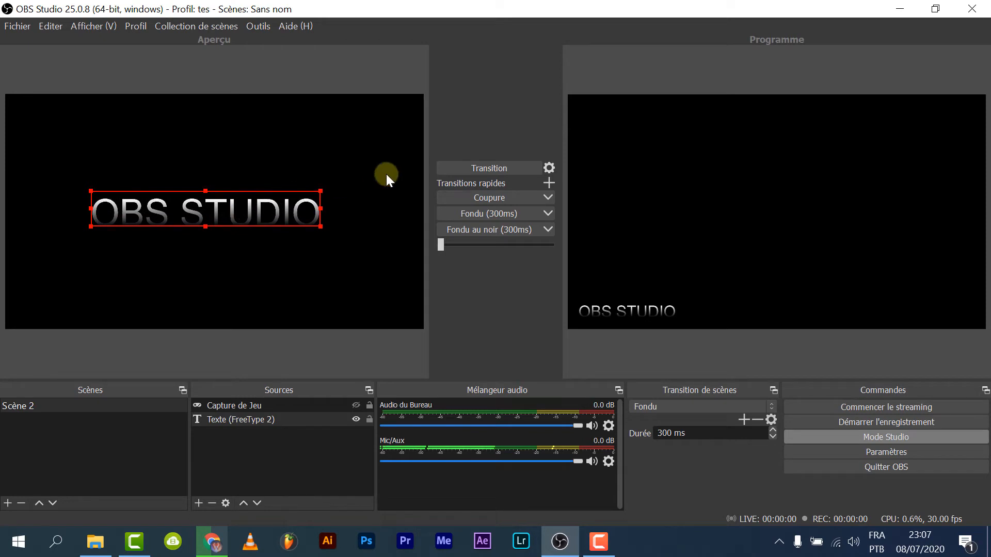
pyautogui.click(503, 168)
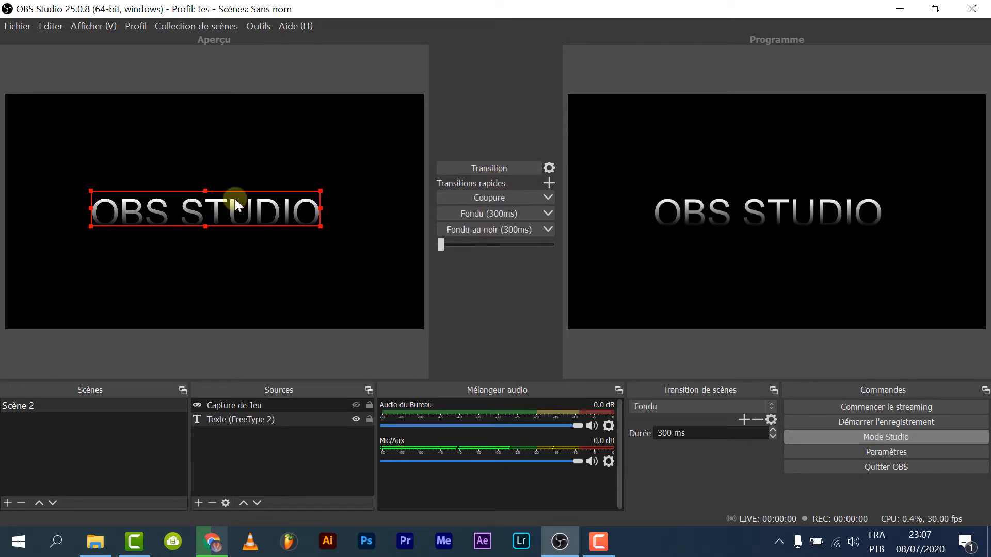
pyautogui.click(260, 407)
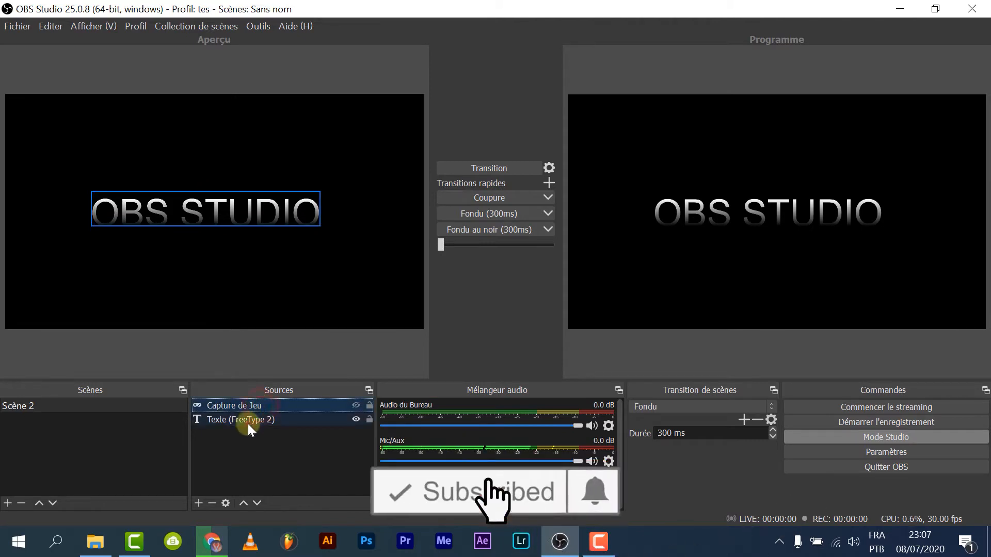
pyautogui.click(246, 420)
pyautogui.click(243, 405)
pyautogui.click(238, 419)
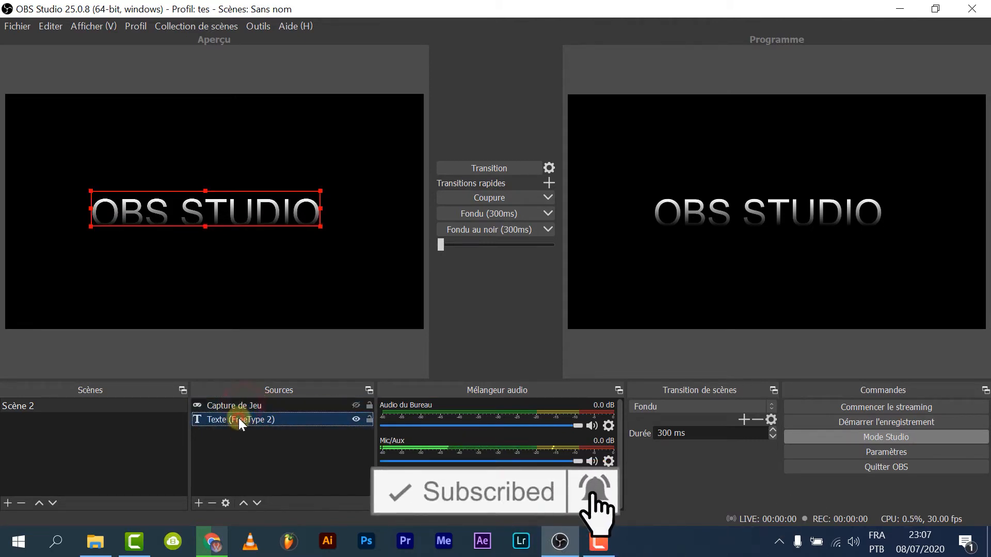
pyautogui.click(237, 405)
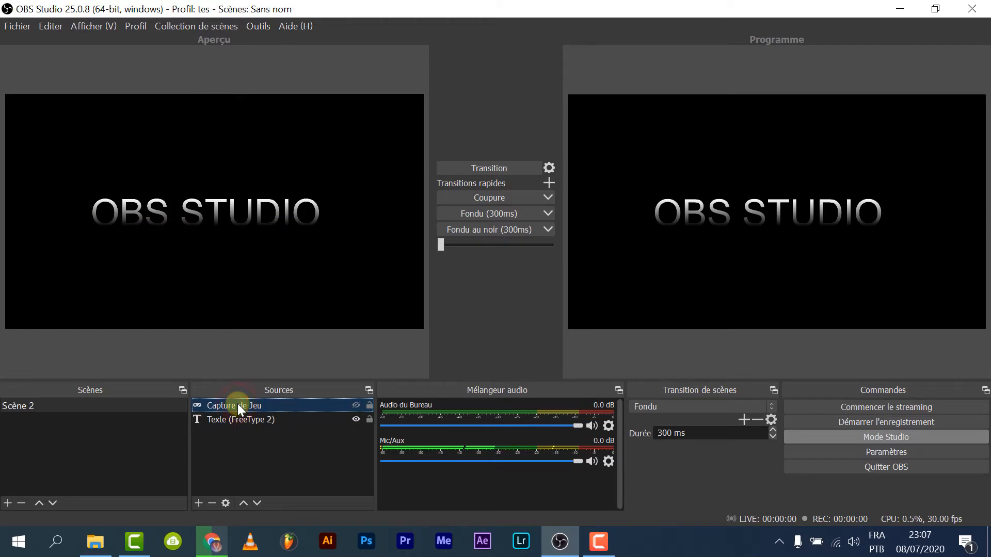
pyautogui.click(241, 420)
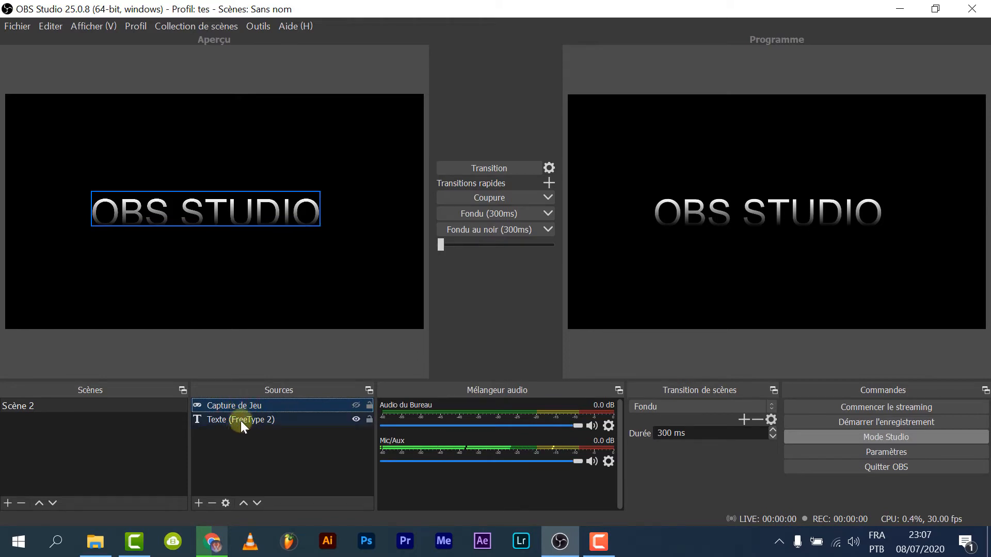
pyautogui.click(262, 408)
pyautogui.click(262, 419)
pyautogui.click(263, 401)
pyautogui.click(262, 420)
pyautogui.click(260, 405)
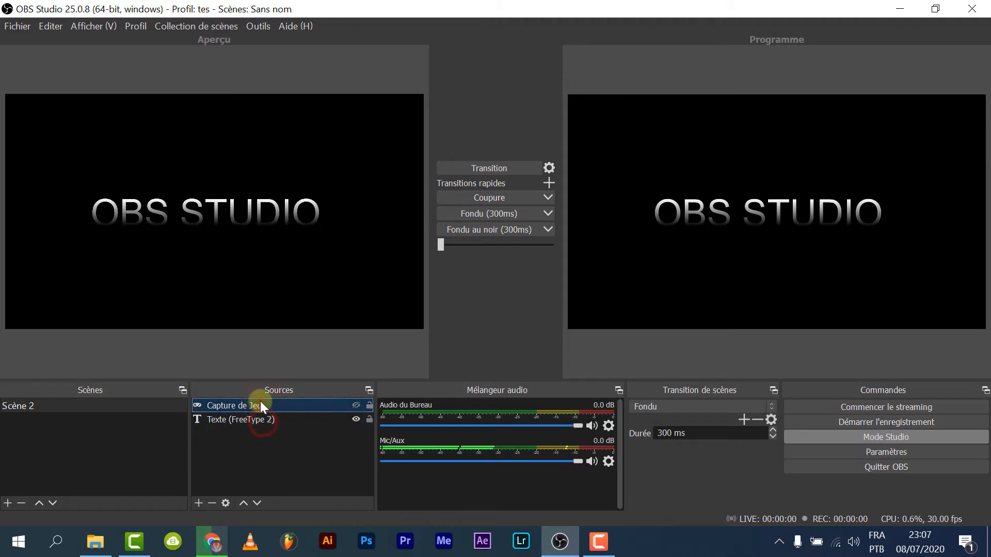
pyautogui.click(261, 418)
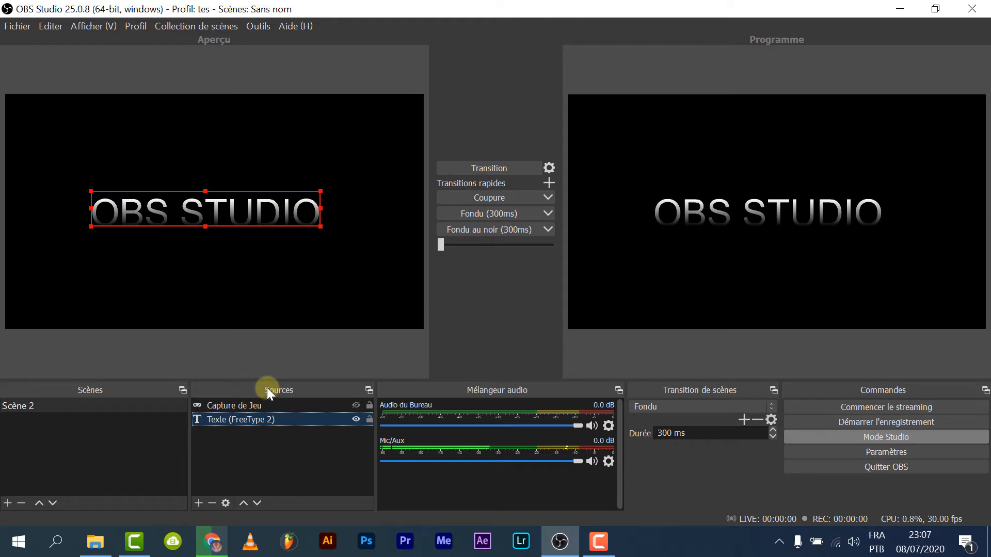
pyautogui.click(230, 405)
pyautogui.click(233, 421)
pyautogui.click(239, 410)
pyautogui.click(24, 404)
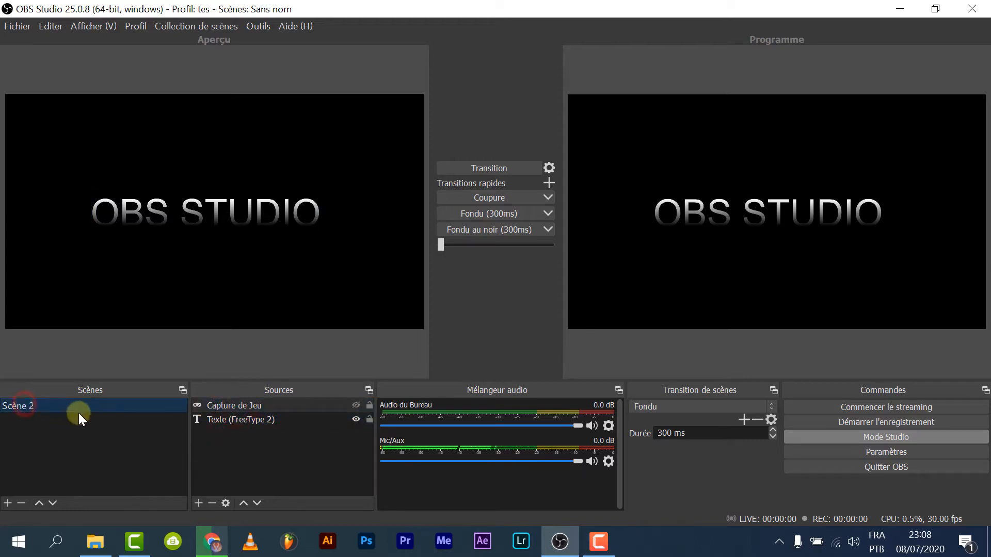
pyautogui.rightClick(65, 404)
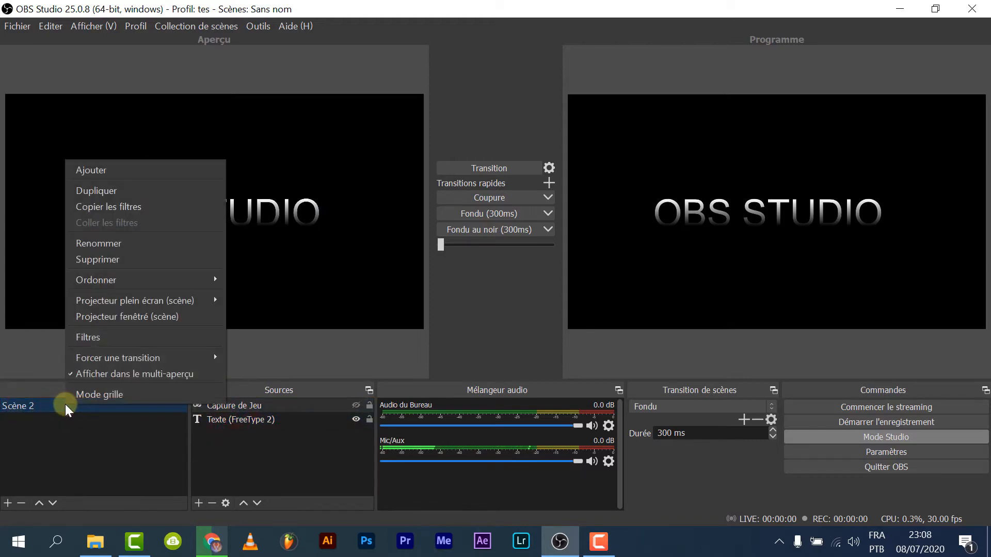
pyautogui.click(48, 402)
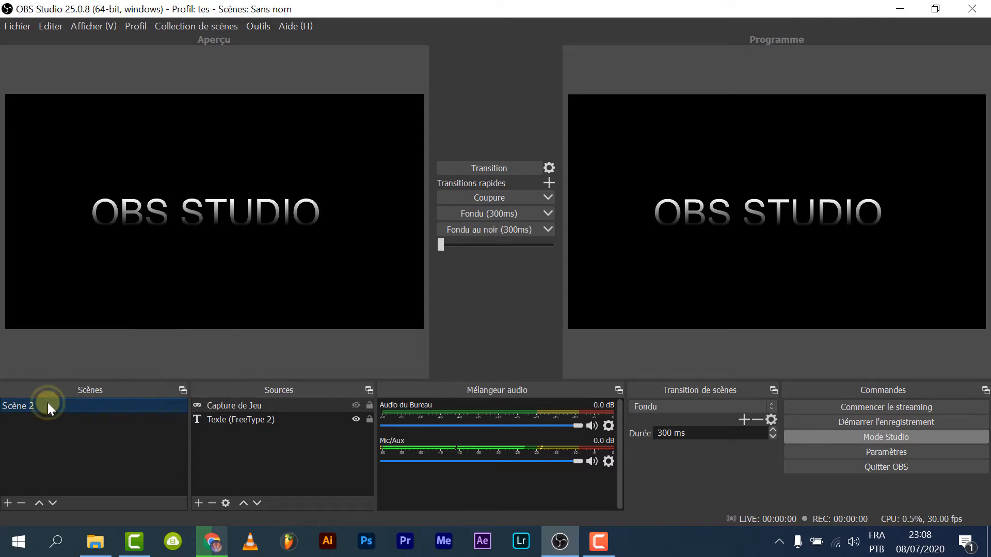
pyautogui.rightClick(47, 402)
pyautogui.rightClick(49, 404)
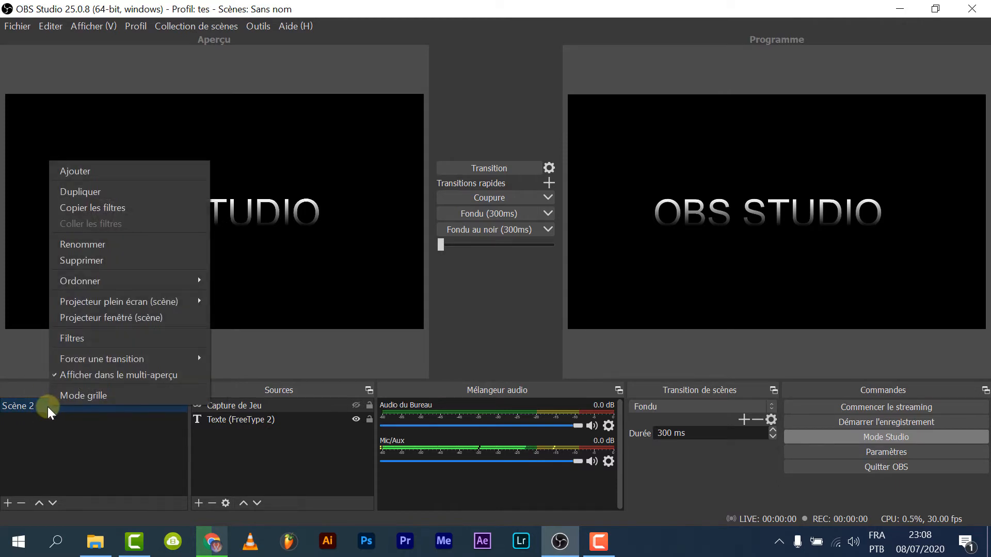
pyautogui.rightClick(47, 407)
pyautogui.click(46, 406)
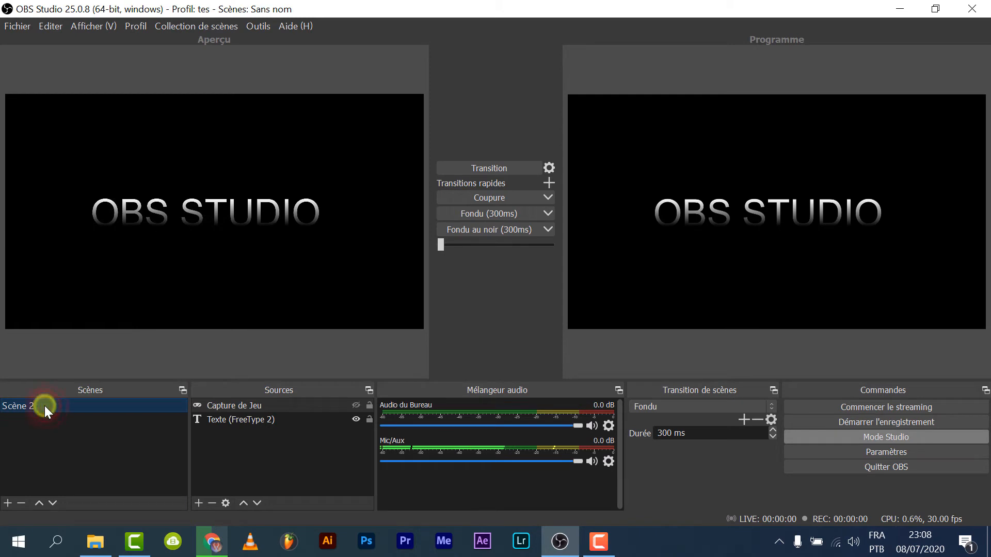
# Rename the scene Scène 2 as TEST1.
pyautogui.rightClick(46, 406)
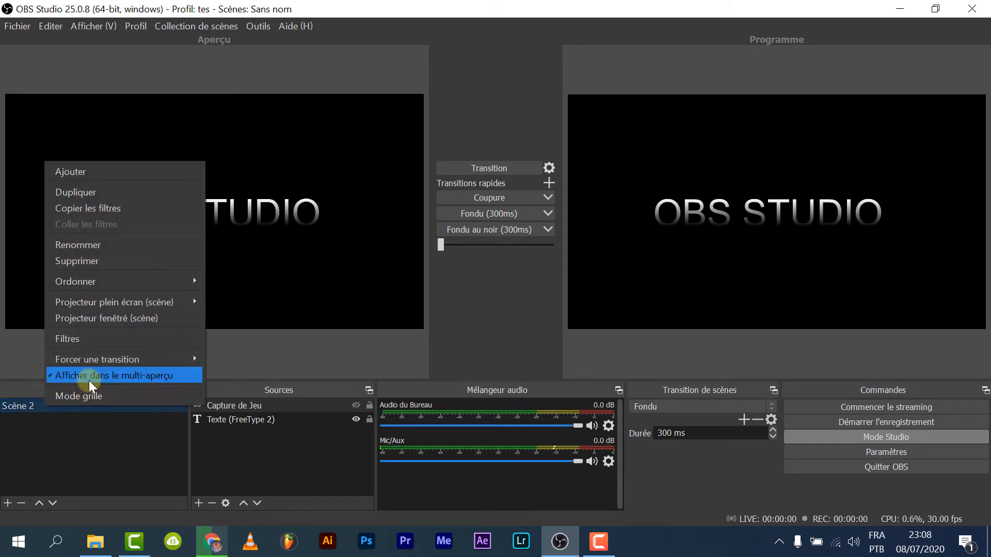
pyautogui.moveTo(95, 360)
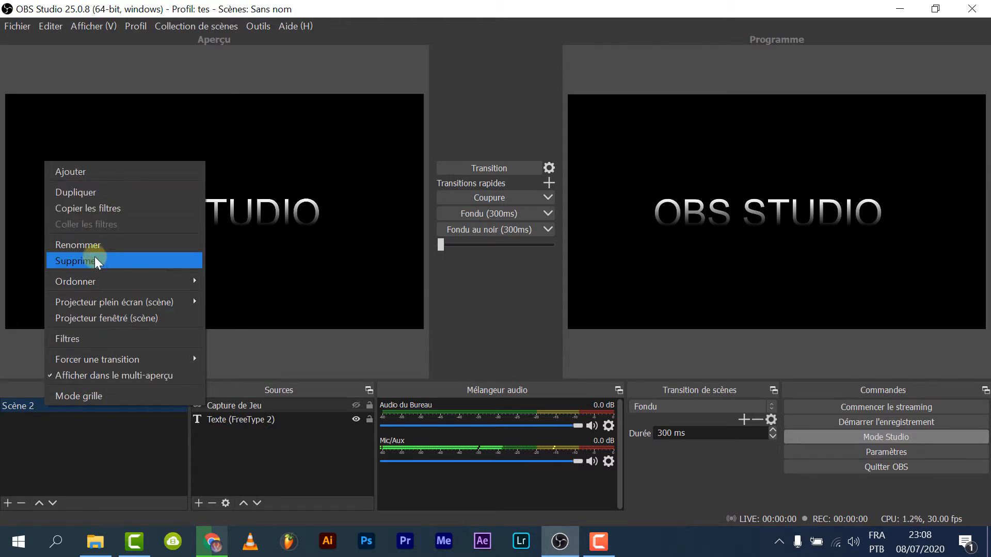
pyautogui.moveTo(126, 357)
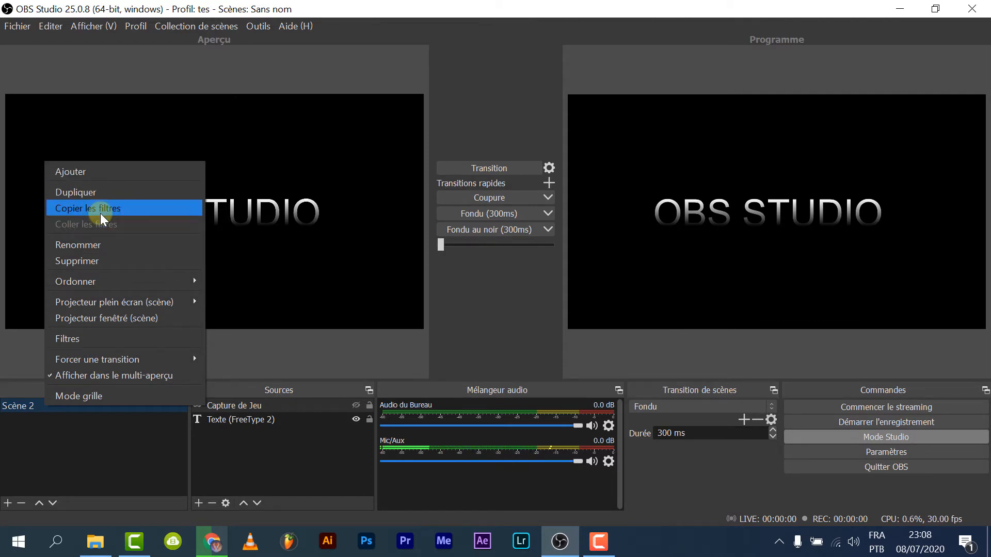
pyautogui.click(82, 246)
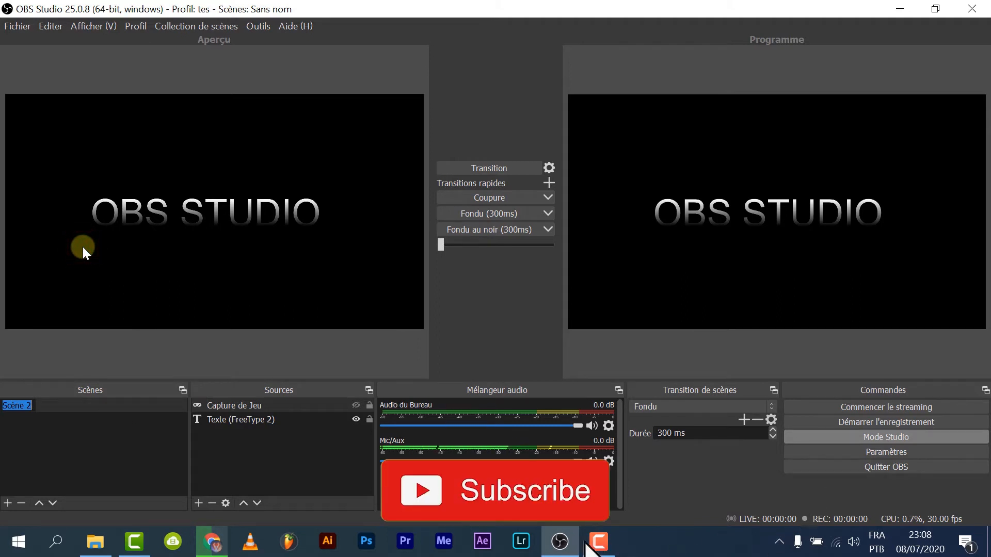
pyautogui.write('TEST1')
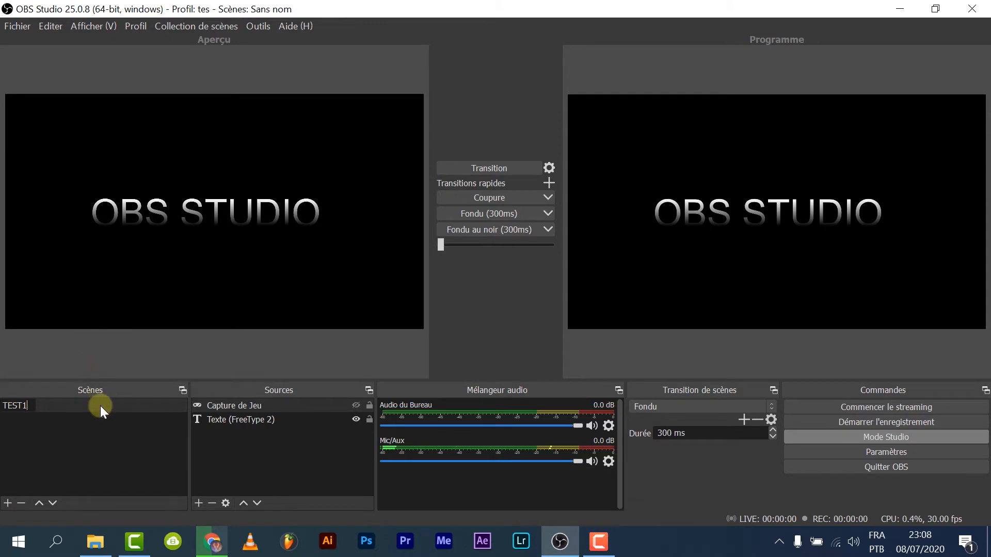
pyautogui.click(104, 437)
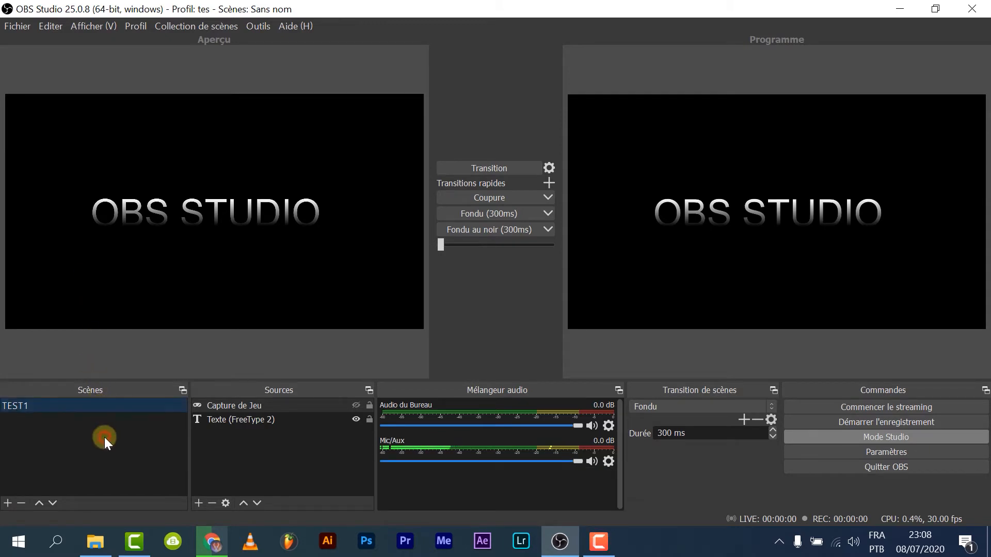
# Duplicate the scene TEST1 and name the copy PATI 1.
pyautogui.rightClick(45, 406)
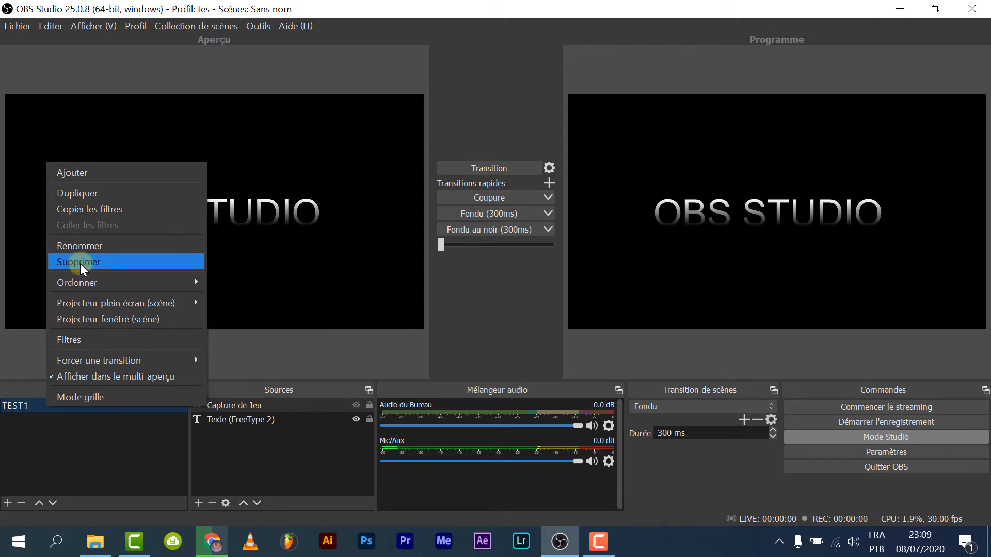
pyautogui.click(86, 196)
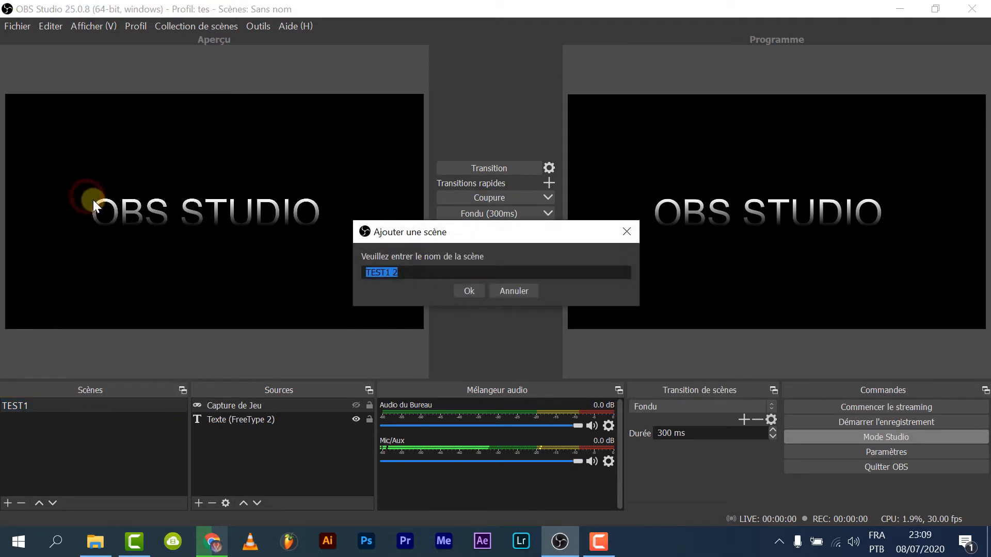
pyautogui.click(422, 273)
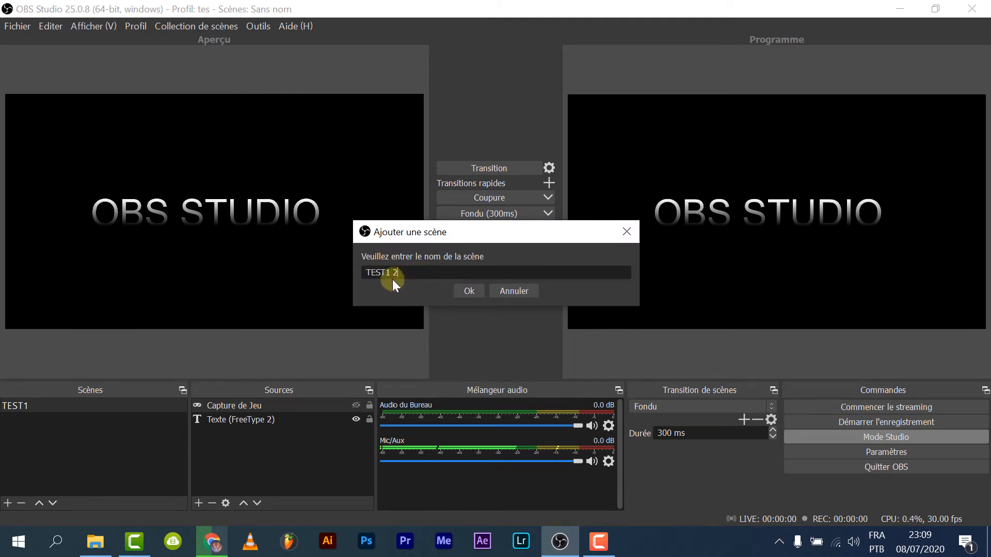
pyautogui.moveTo(430, 270); pyautogui.dragTo(350, 268)
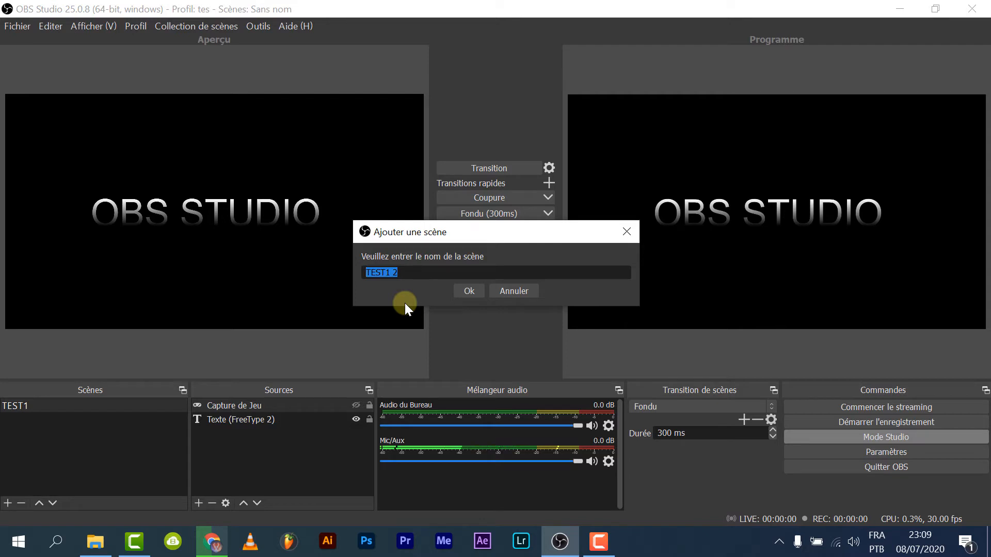
pyautogui.write('PA')
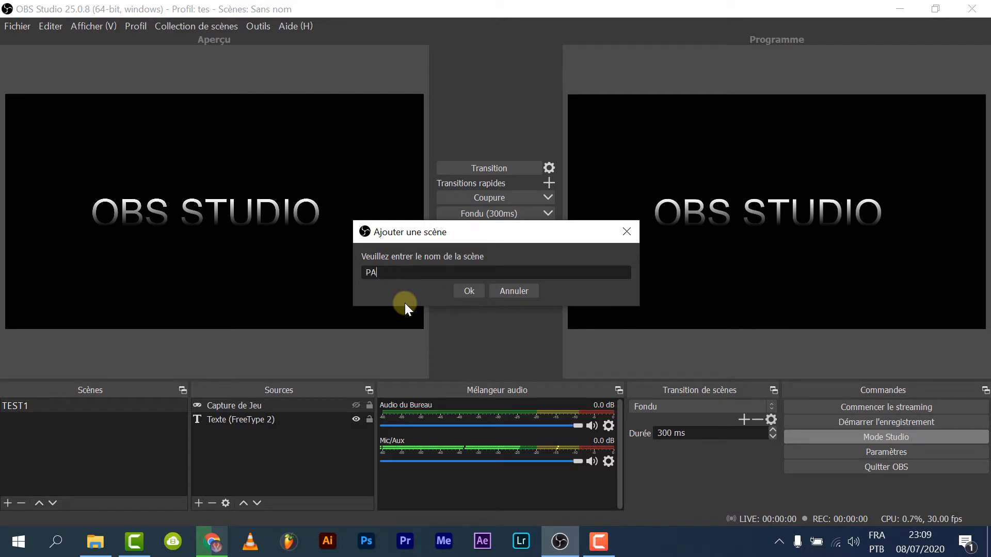
pyautogui.write('TI 1')
pyautogui.click(470, 292)
# Rename the scene TEST1 as INTRO.
pyautogui.rightClick(92, 402)
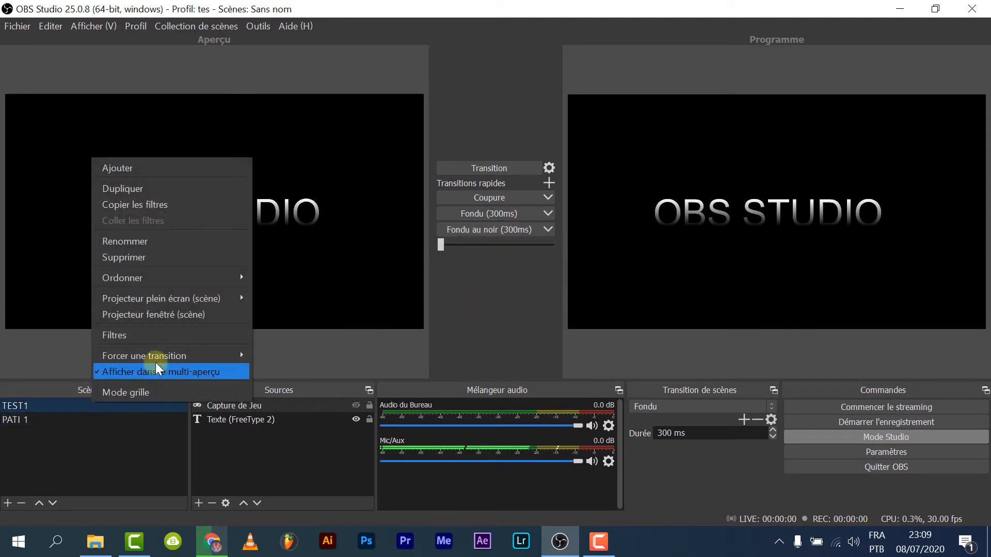
pyautogui.click(137, 246)
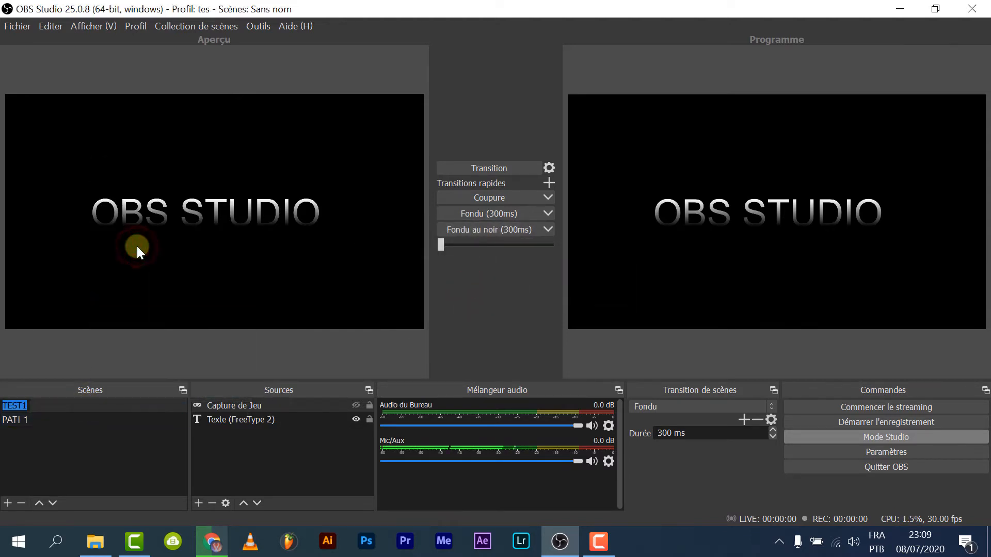
pyautogui.write('INTRO')
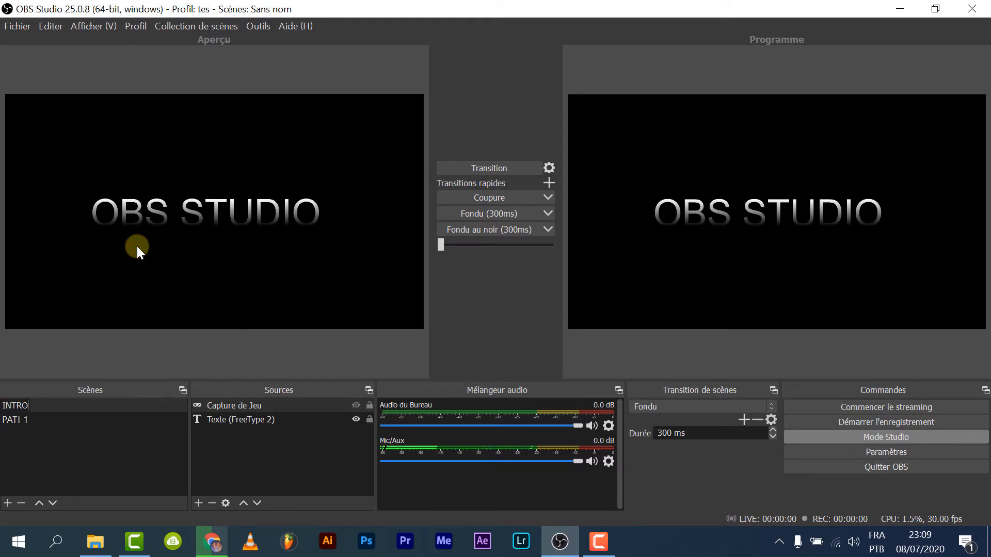
pyautogui.press('Return')
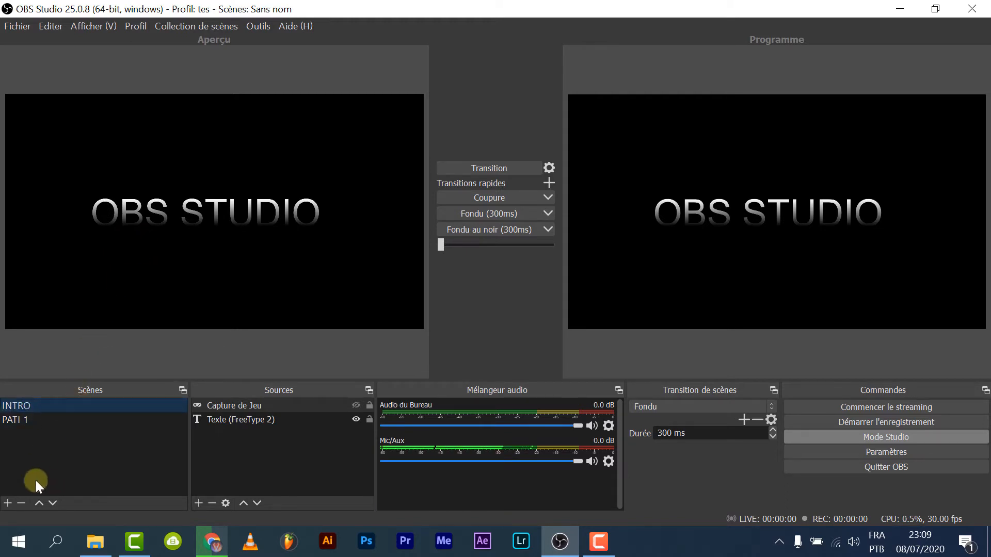
# Add a new empty scene named PATI 2.
pyautogui.click(8, 503)
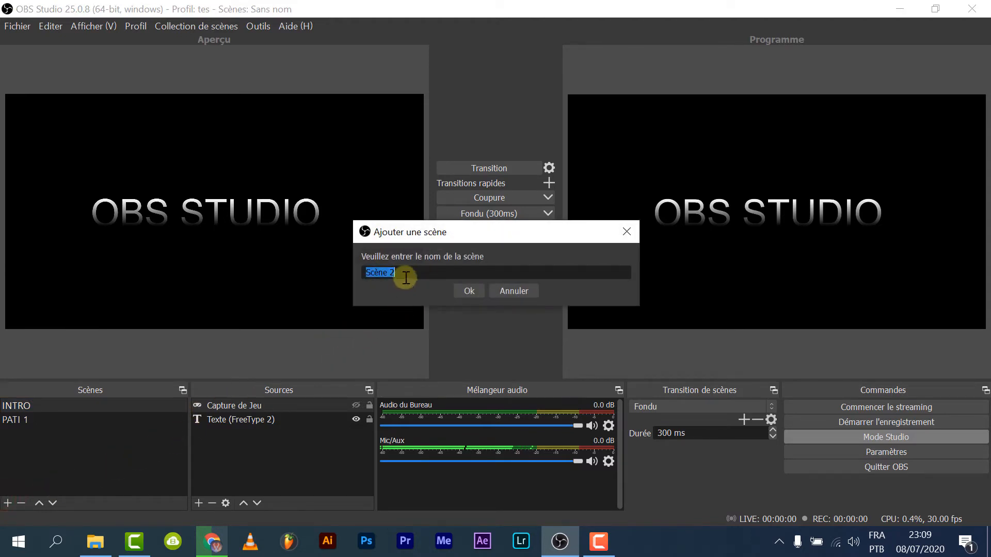
pyautogui.write('PATI')
pyautogui.press('Return')
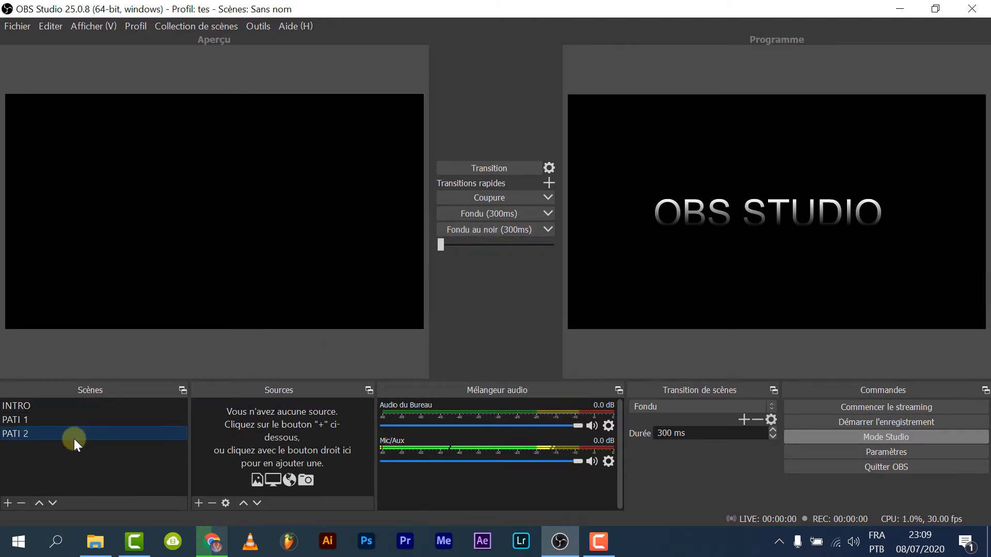
# Compare the sources of the scenes PATI 1 and PATI 2, and examine the two sources of PATI 1.
pyautogui.click(44, 418)
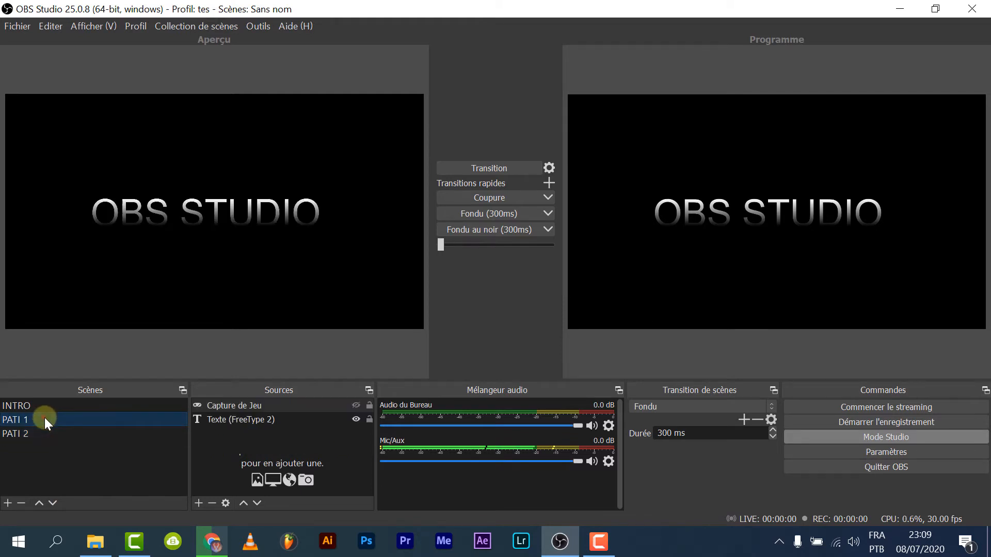
pyautogui.click(53, 431)
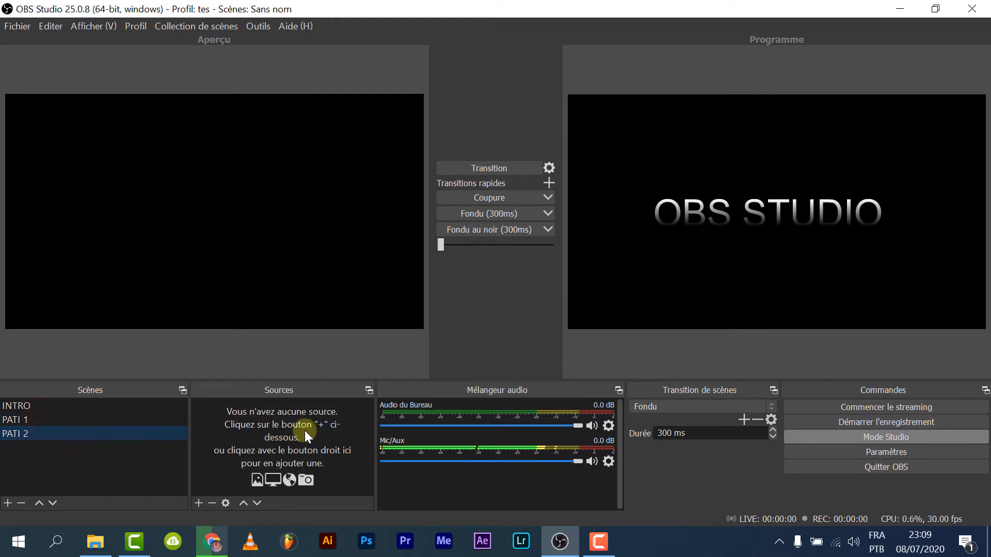
pyautogui.click(56, 416)
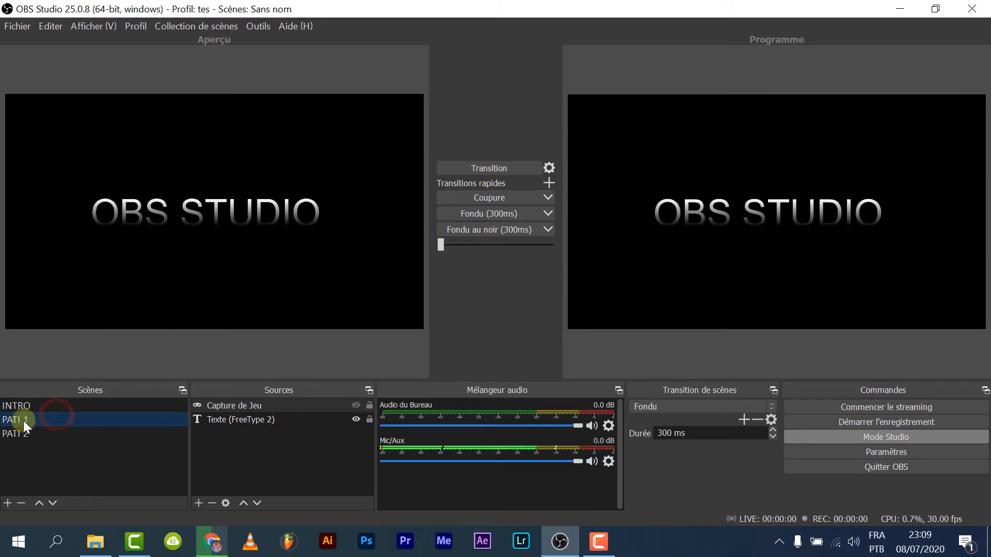
pyautogui.click(253, 420)
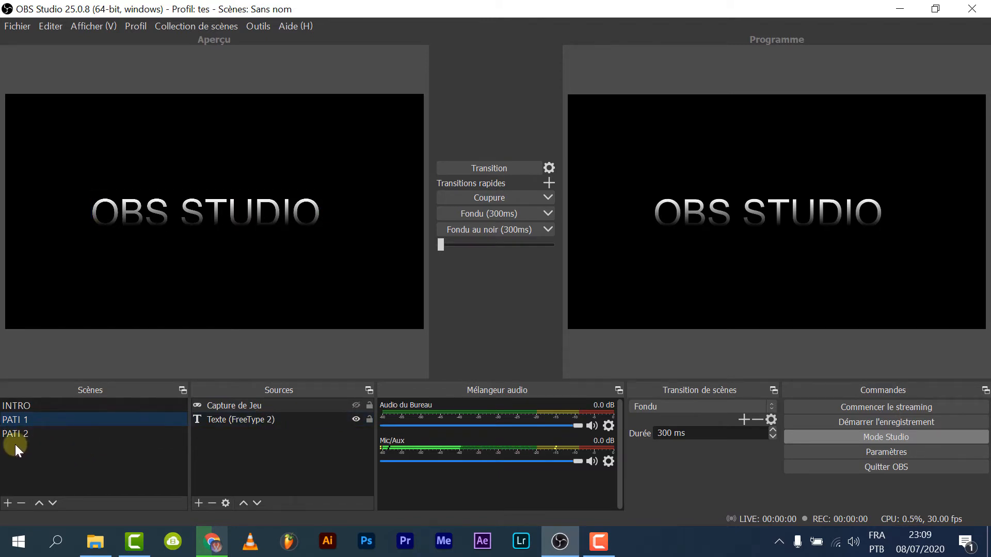
pyautogui.click(53, 435)
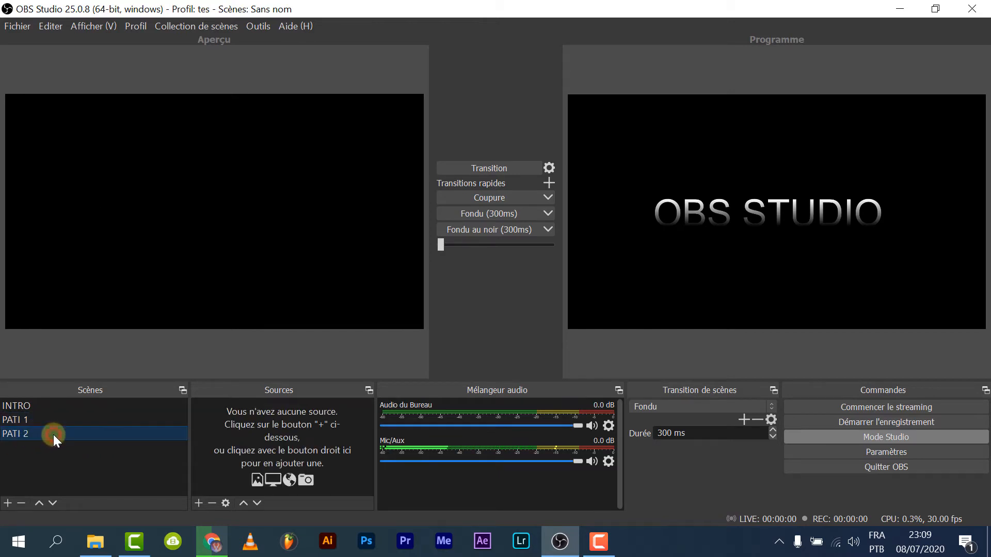
pyautogui.click(77, 420)
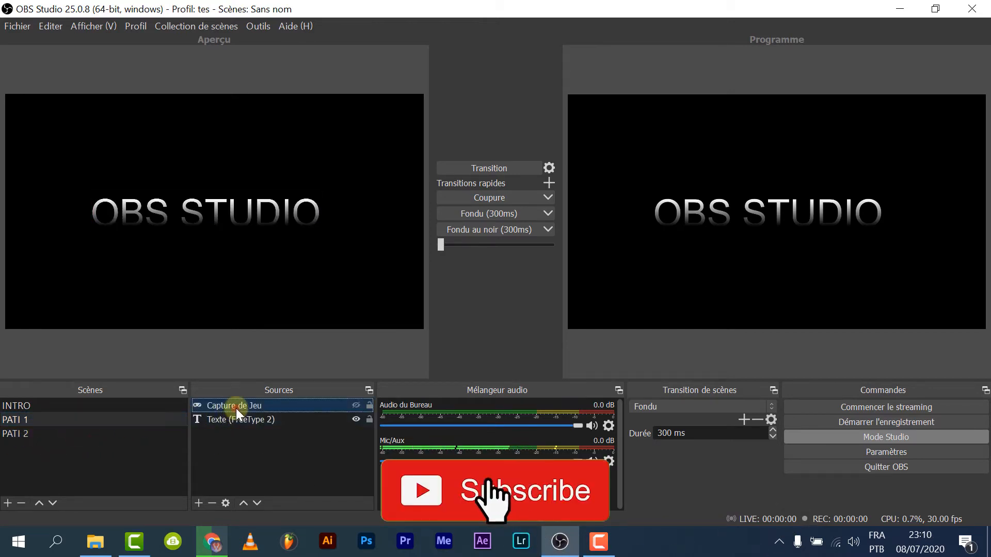
pyautogui.click(247, 422)
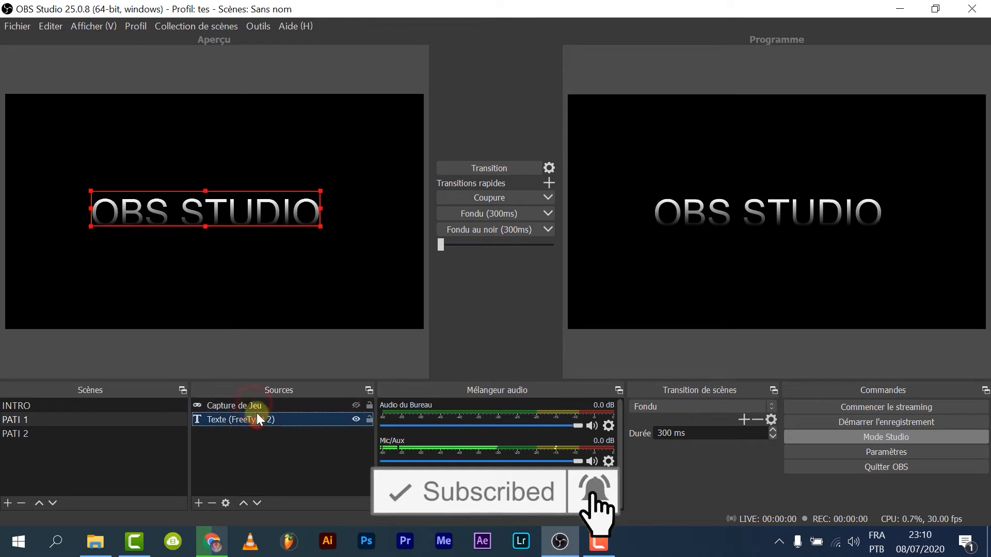
pyautogui.click(257, 406)
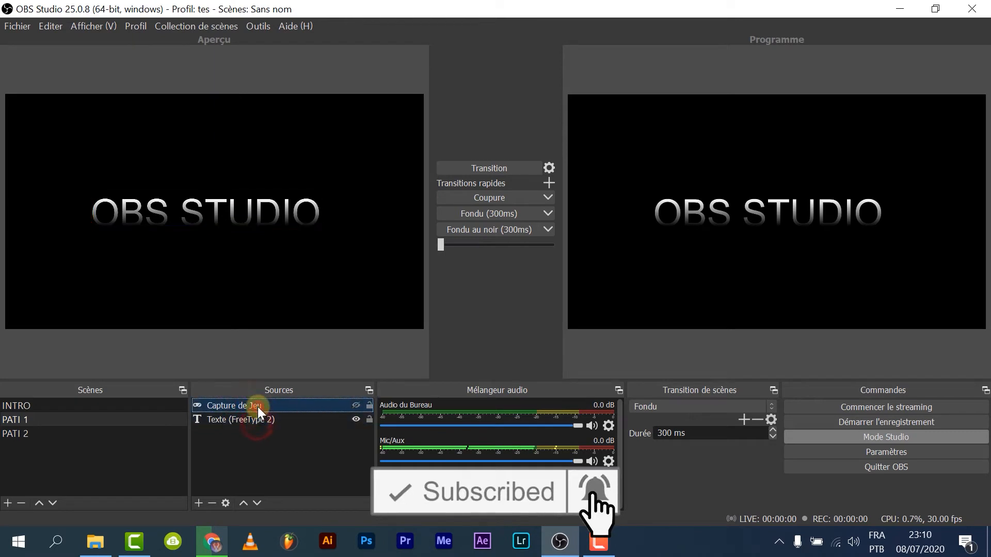
# Check the commands for adding a source and a scene, and leave both without adding anything.
pyautogui.click(199, 503)
pyautogui.click(146, 485)
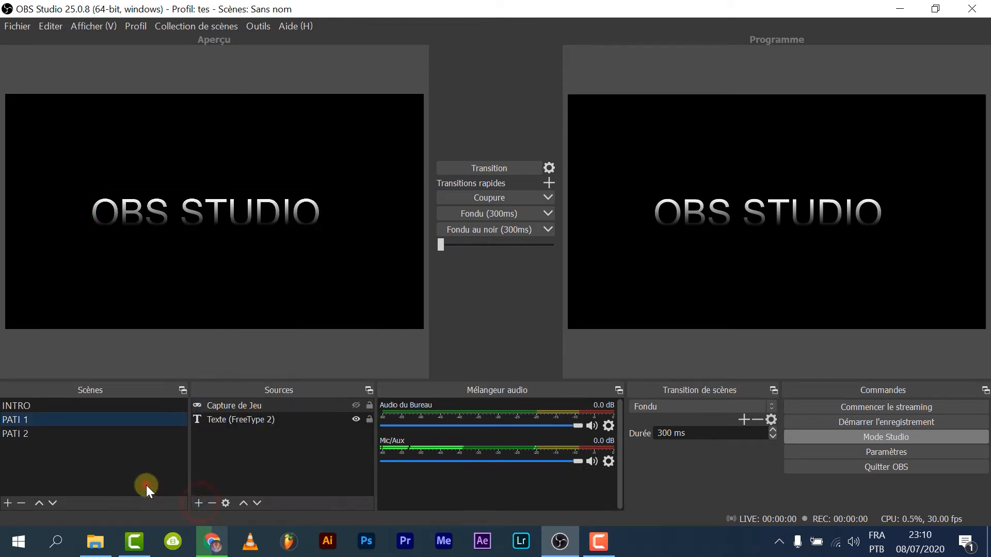
pyautogui.click(7, 503)
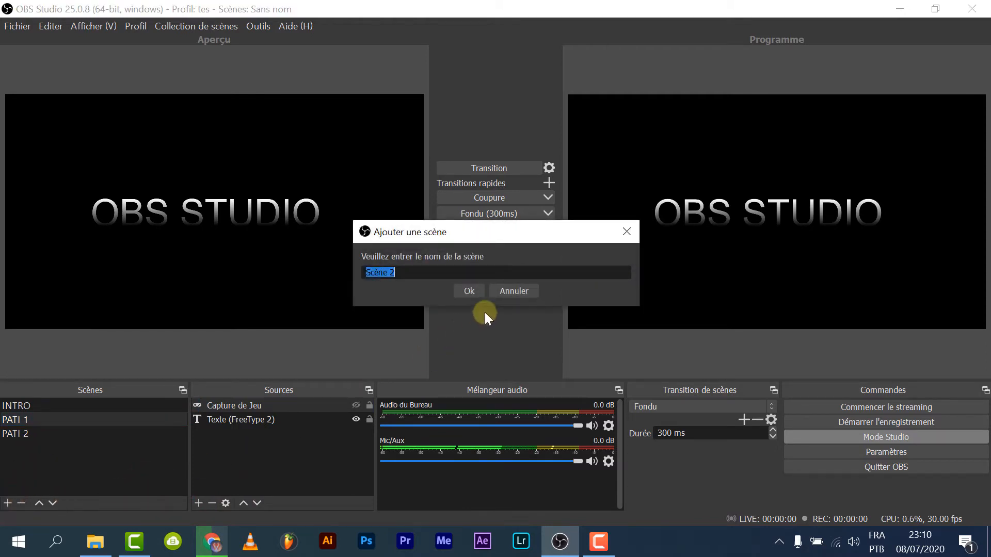
pyautogui.click(512, 290)
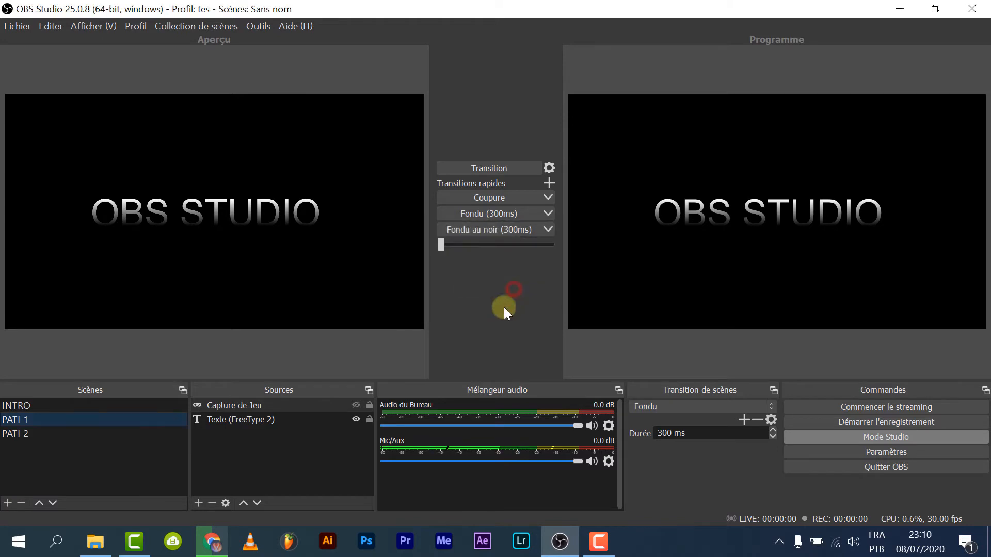
# Move the scene PATI 2 to the top of the scene list, and bring up its deletion but decline it.
pyautogui.click(36, 433)
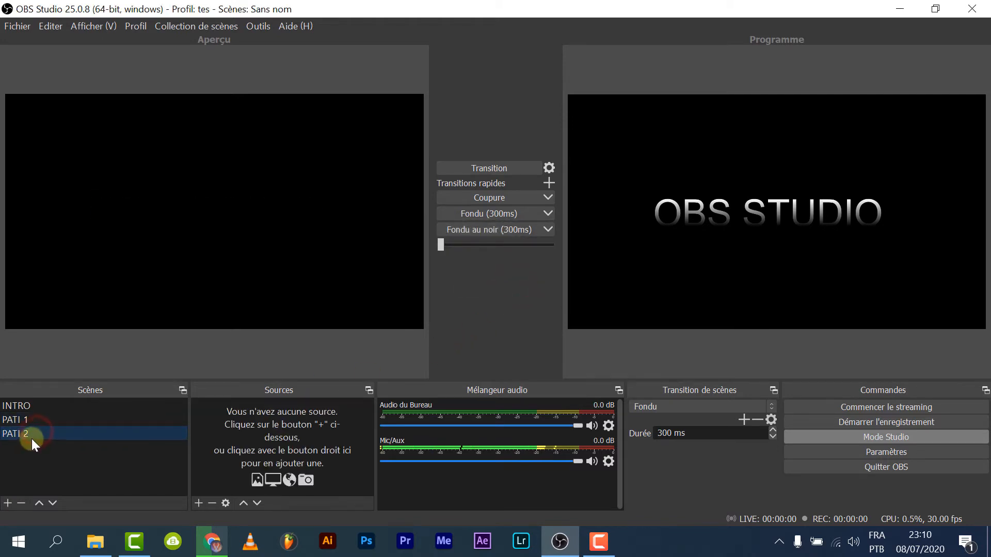
pyautogui.click(39, 503)
pyautogui.click(39, 503)
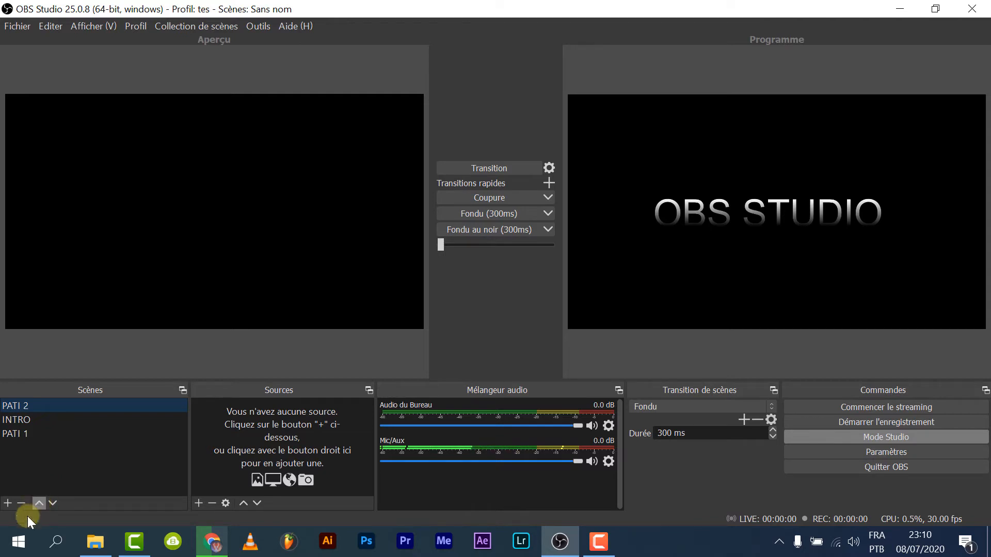
pyautogui.click(21, 503)
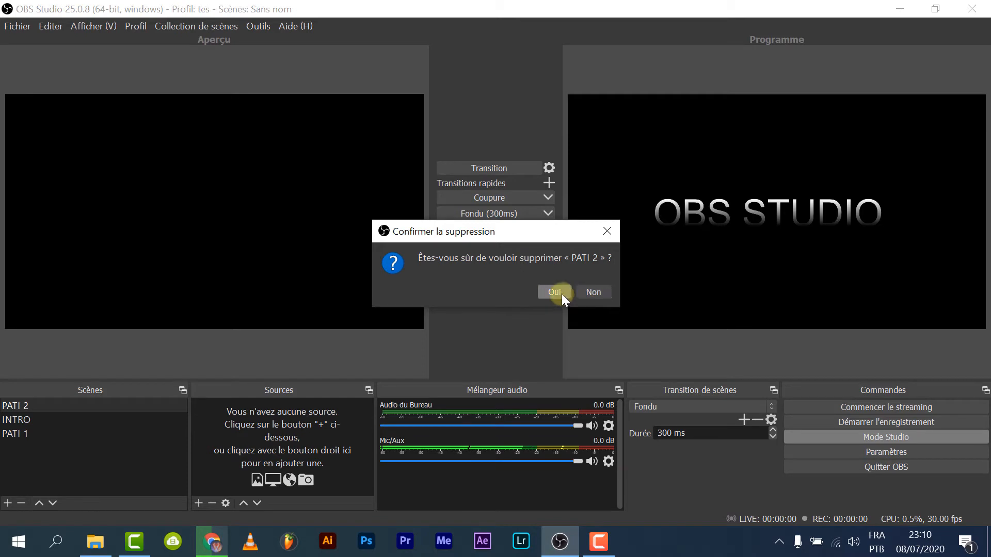
pyautogui.click(594, 291)
# Move the scene PATI 2 back down below PATI 1 in the scene list.
pyautogui.click(114, 408)
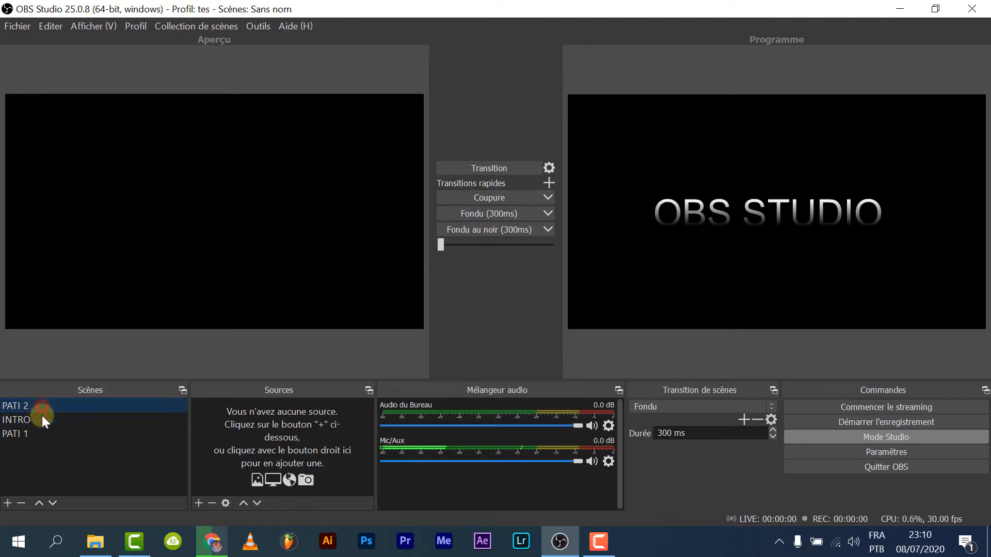
pyautogui.click(54, 502)
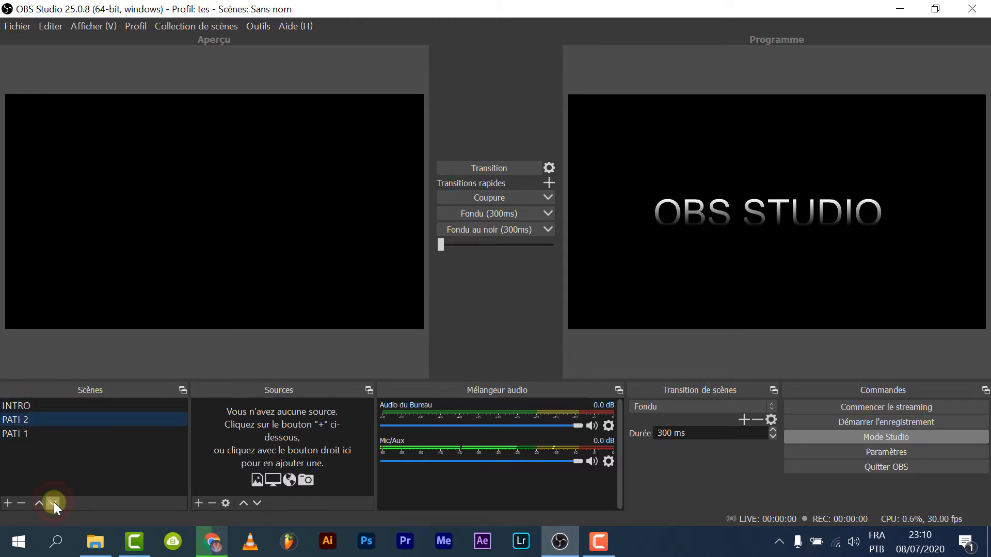
pyautogui.click(54, 502)
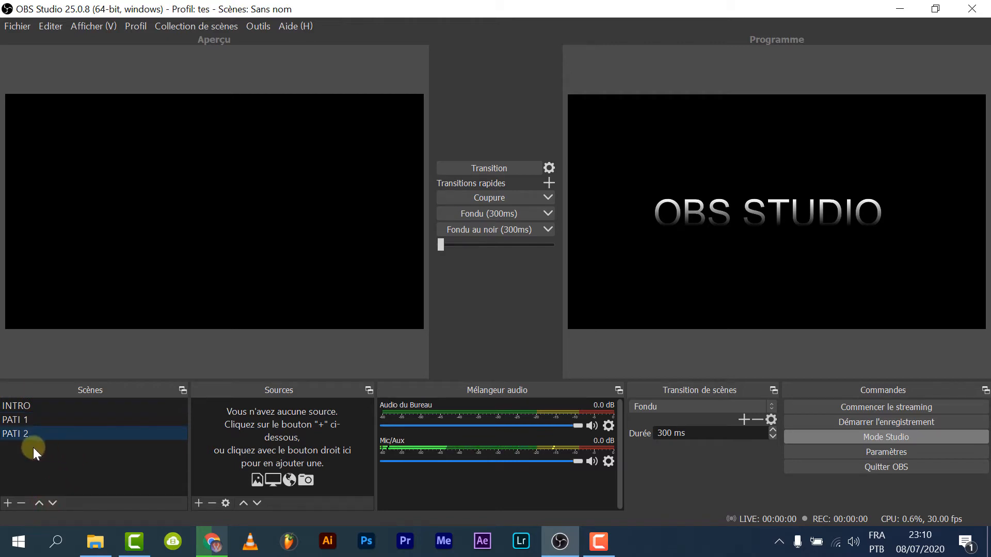
# Send the scene INTRO to the program output with the main transition, and load PATI 1 into the preview.
pyautogui.click(41, 410)
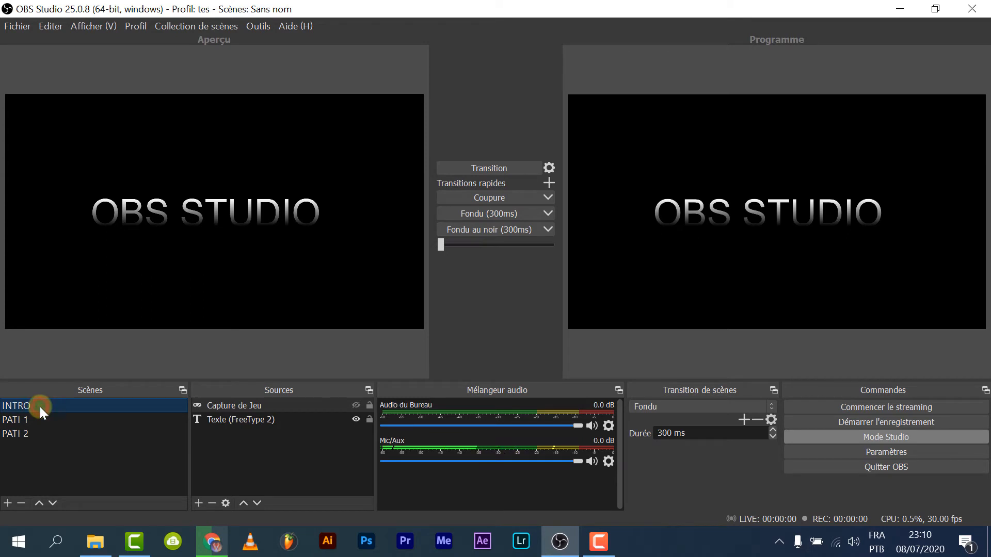
pyautogui.click(490, 167)
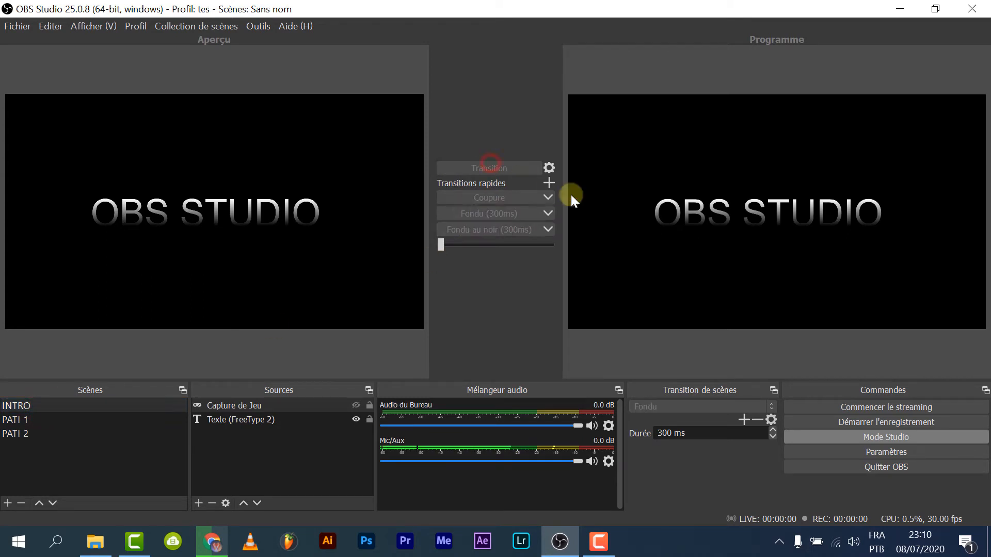
pyautogui.click(37, 417)
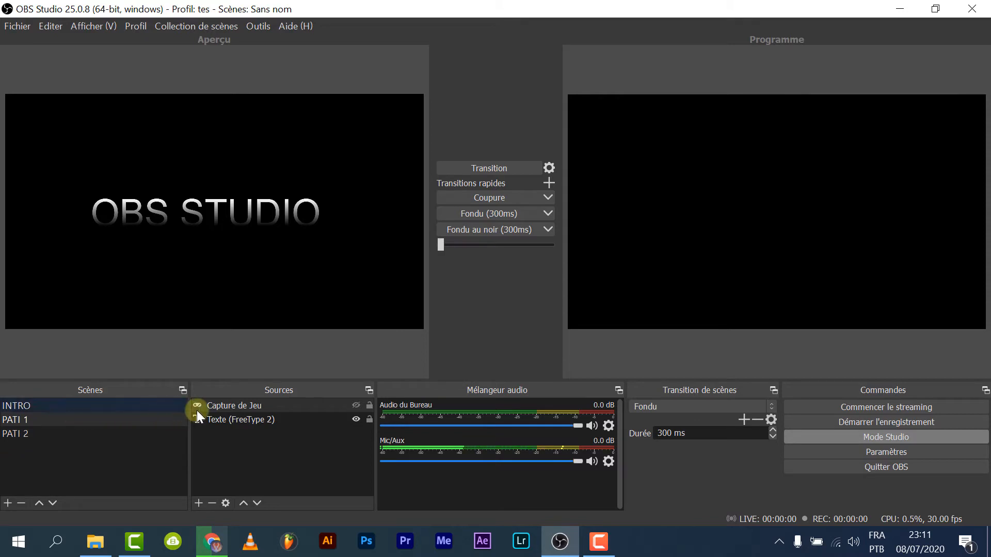
# Examine the sources of the scene PATI 1 by selecting Capture de Jeu and Texte (FreeType 2) in turn.
pyautogui.click(280, 389)
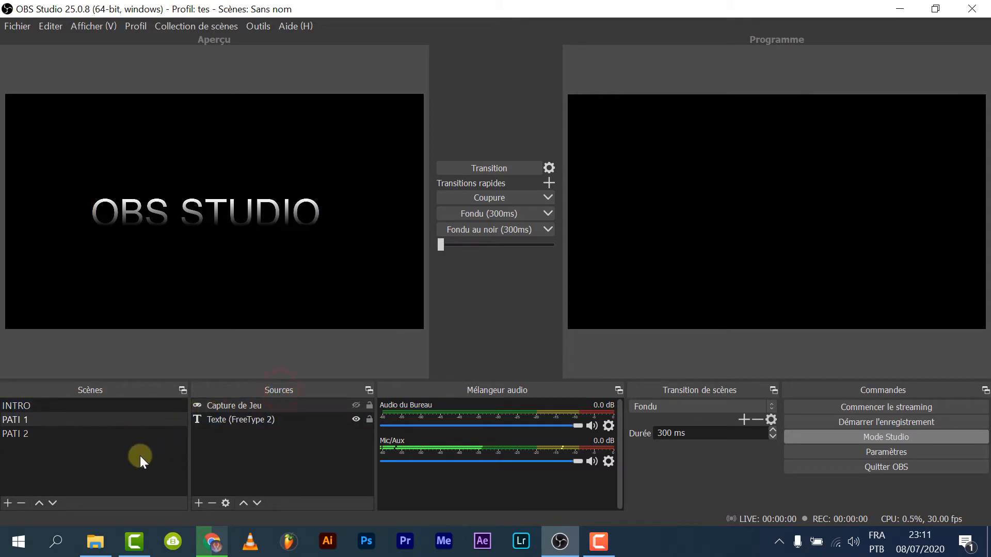
pyautogui.click(243, 423)
pyautogui.click(245, 407)
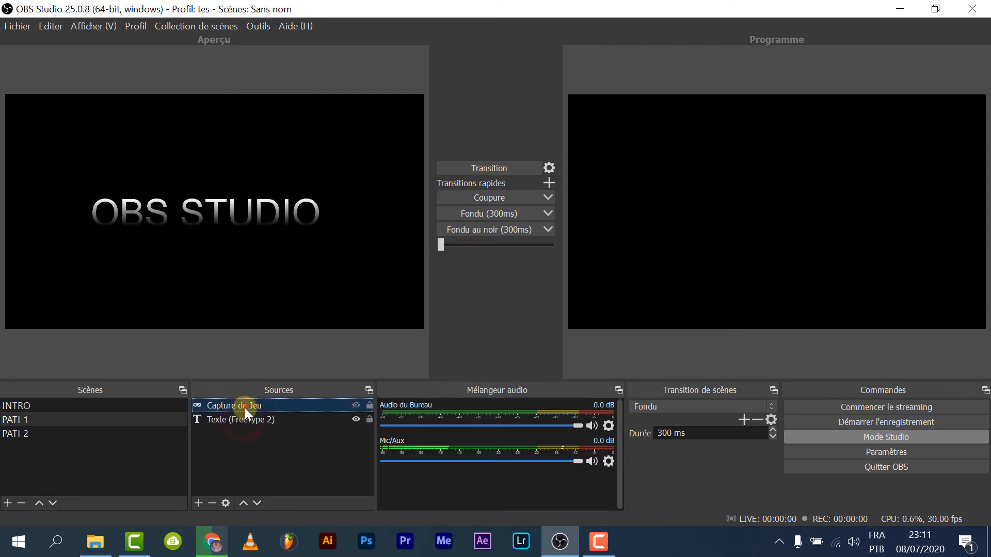
pyautogui.click(251, 420)
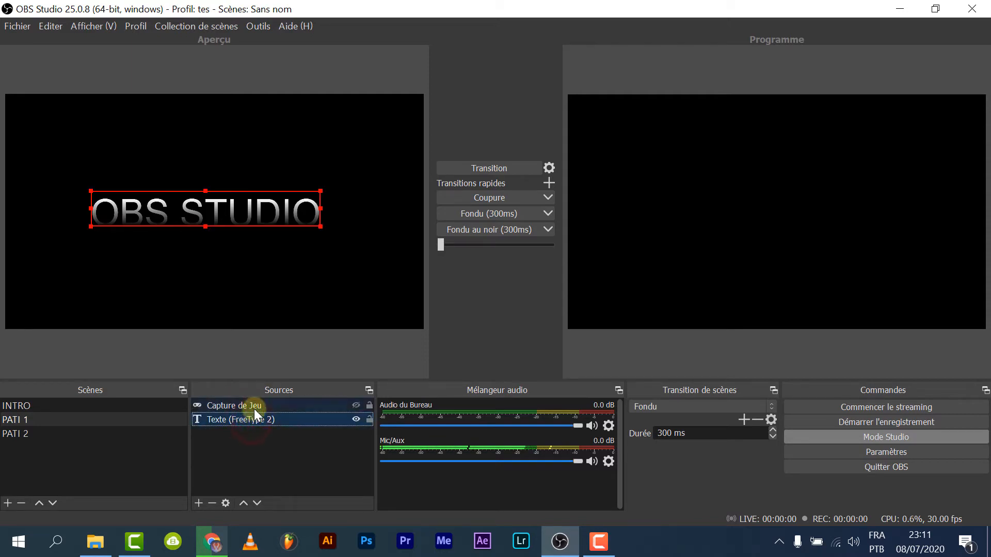
pyautogui.click(254, 409)
pyautogui.click(265, 422)
pyautogui.click(259, 407)
pyautogui.click(262, 419)
pyautogui.click(261, 407)
pyautogui.click(259, 420)
pyautogui.click(249, 405)
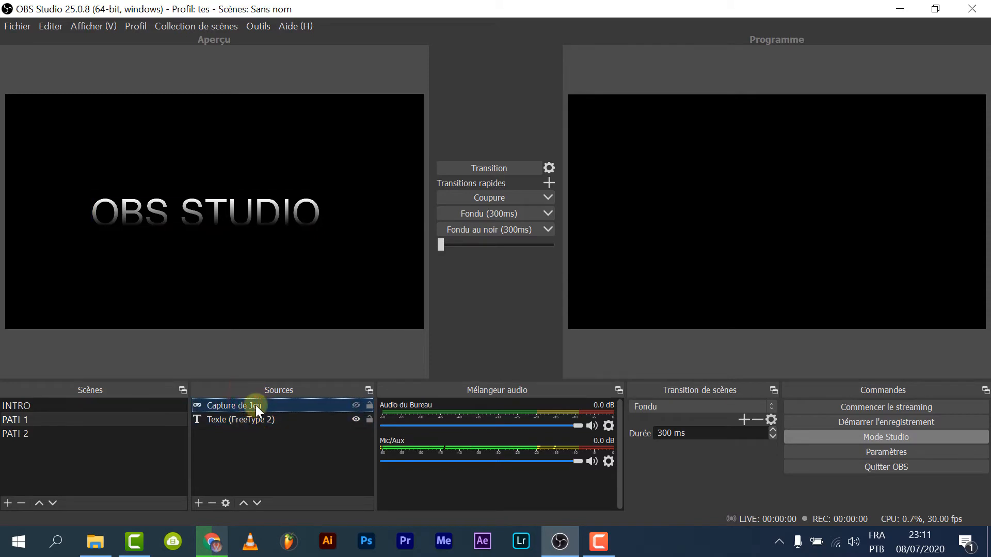
# Delete the Capture de Jeu source from the scene PATI 1 and confirm its removal.
pyautogui.click(255, 405)
pyautogui.click(211, 503)
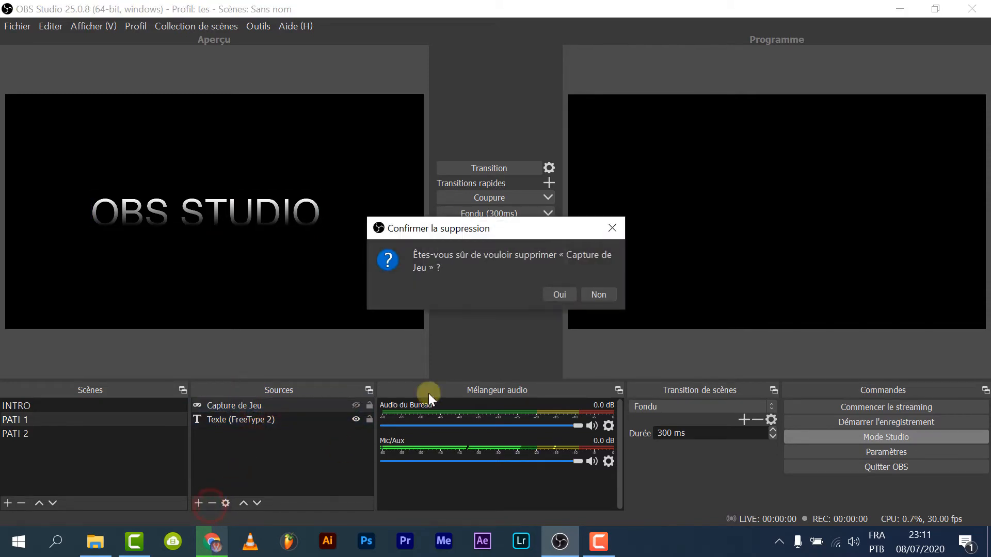
pyautogui.click(558, 295)
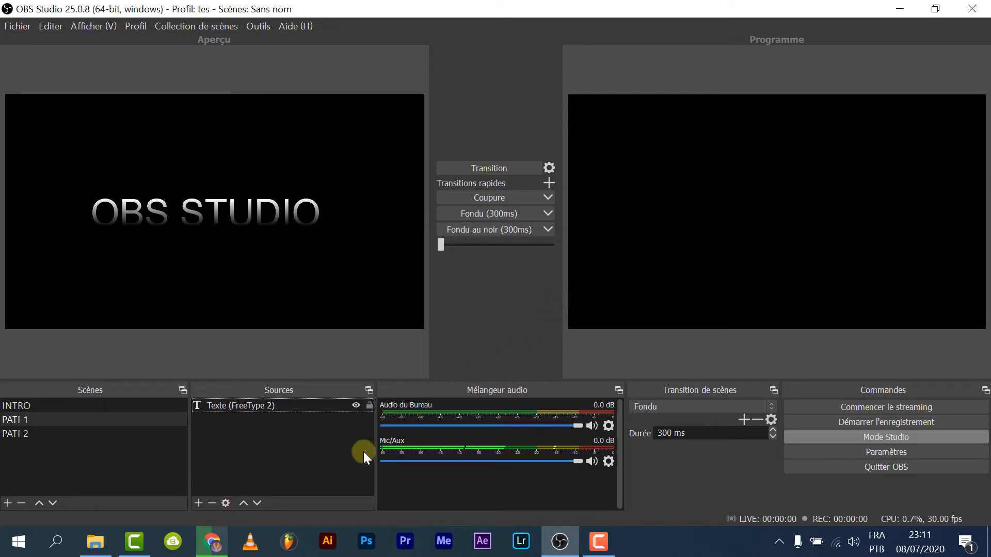
# Demonstrate source visibility by hiding and showing Texte (FreeType 2) several times, leaving it shown.
pyautogui.click(273, 407)
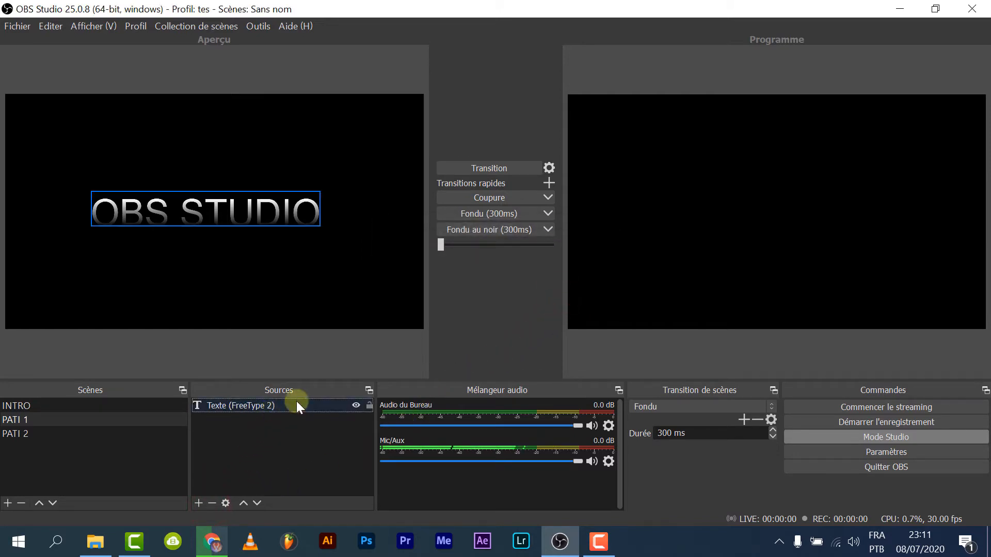
pyautogui.click(356, 405)
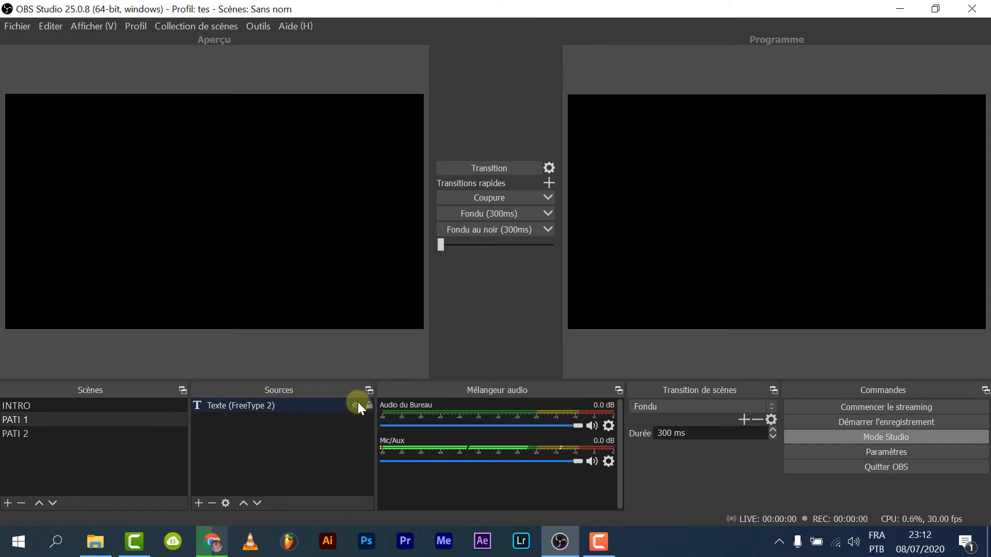
pyautogui.click(356, 406)
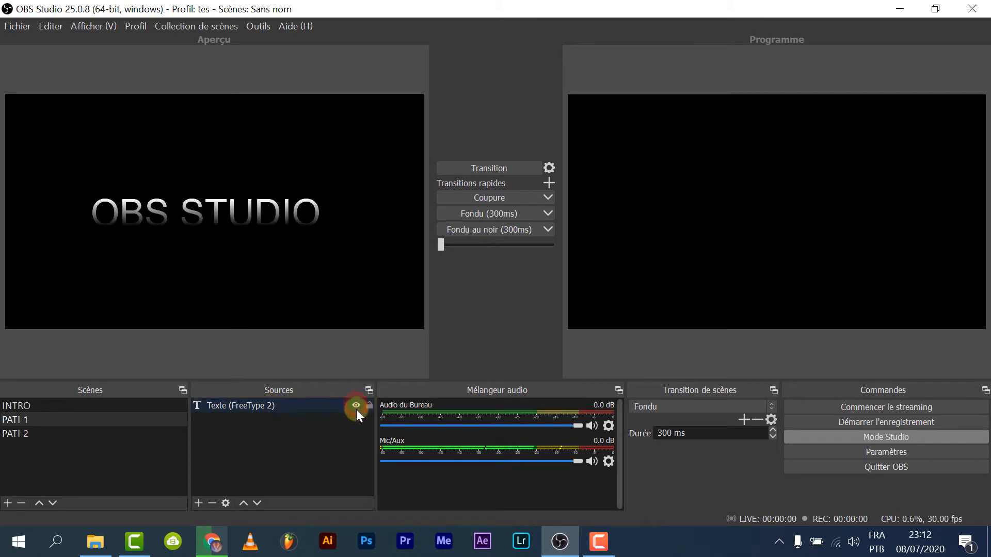
pyautogui.click(357, 405)
pyautogui.click(356, 404)
pyautogui.click(355, 404)
pyautogui.click(355, 404)
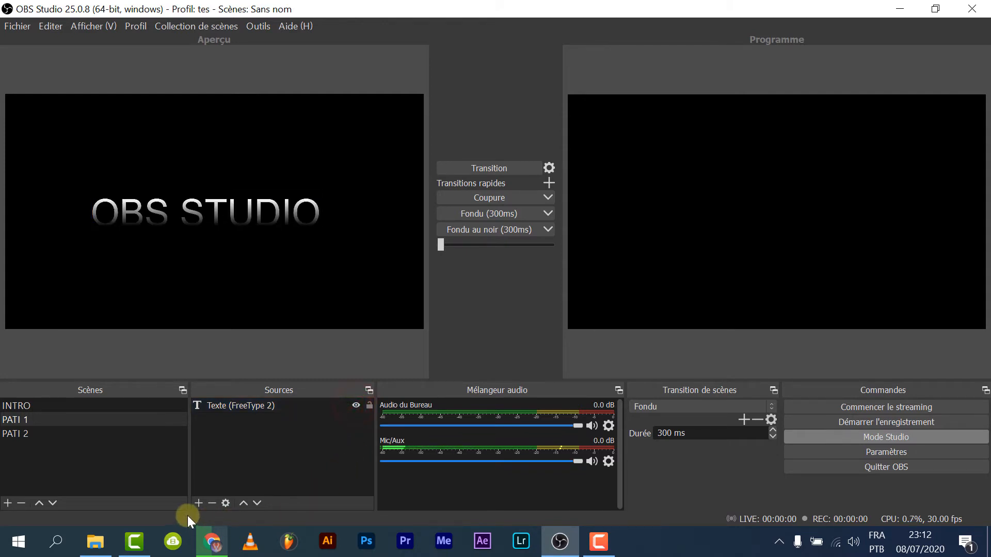
# Review the available source types and add a new Source vidéo VLC to the scene PATI 1.
pyautogui.click(197, 503)
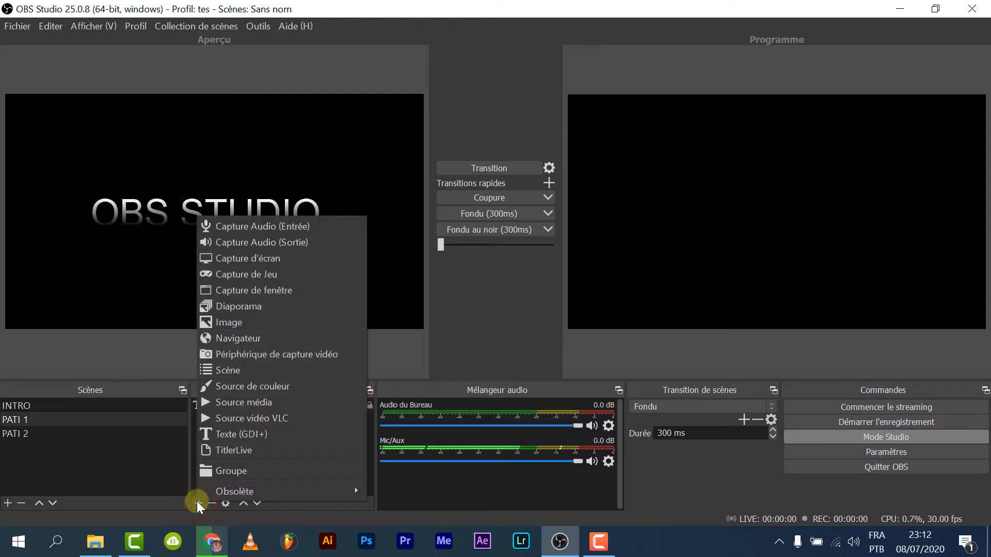
pyautogui.moveTo(275, 494)
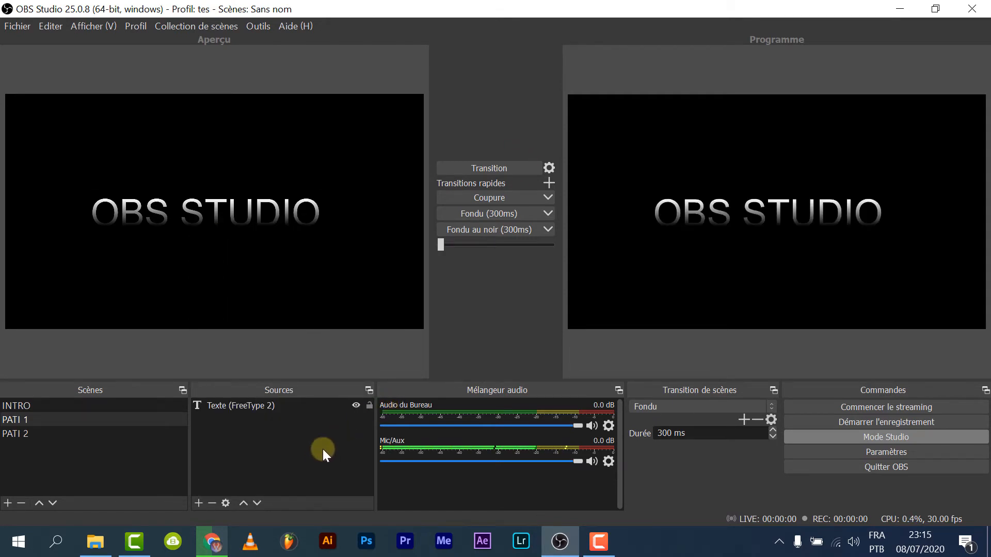
pyautogui.click(198, 503)
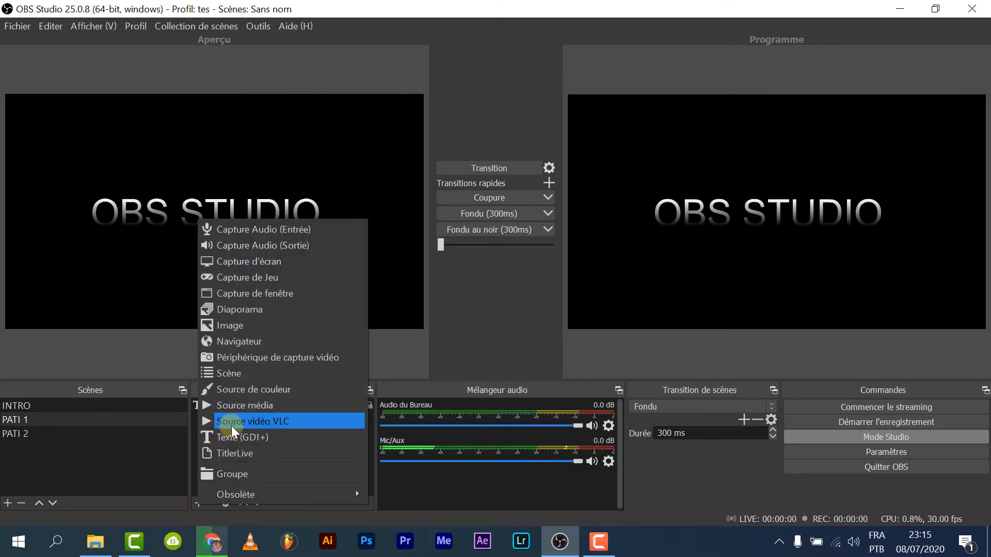
pyautogui.click(258, 421)
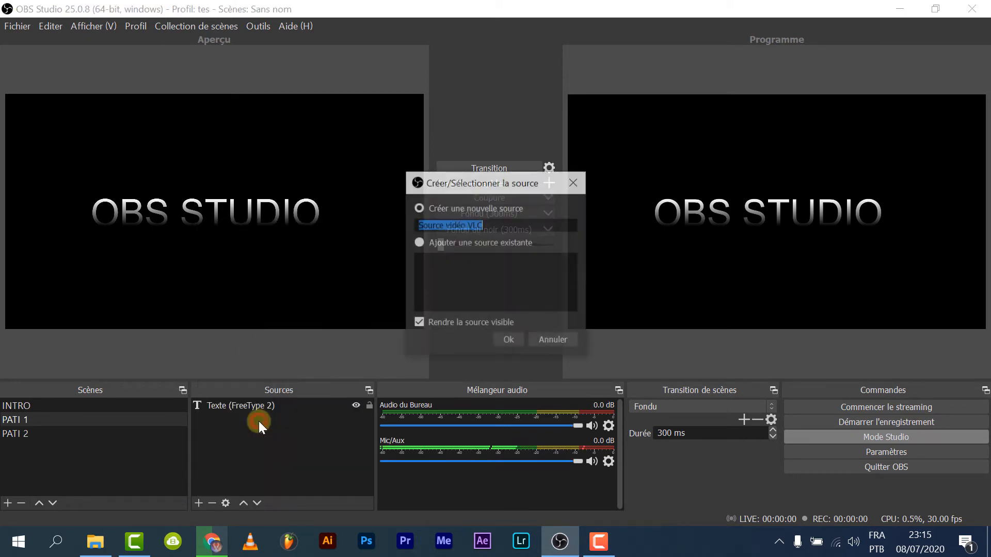
pyautogui.click(514, 341)
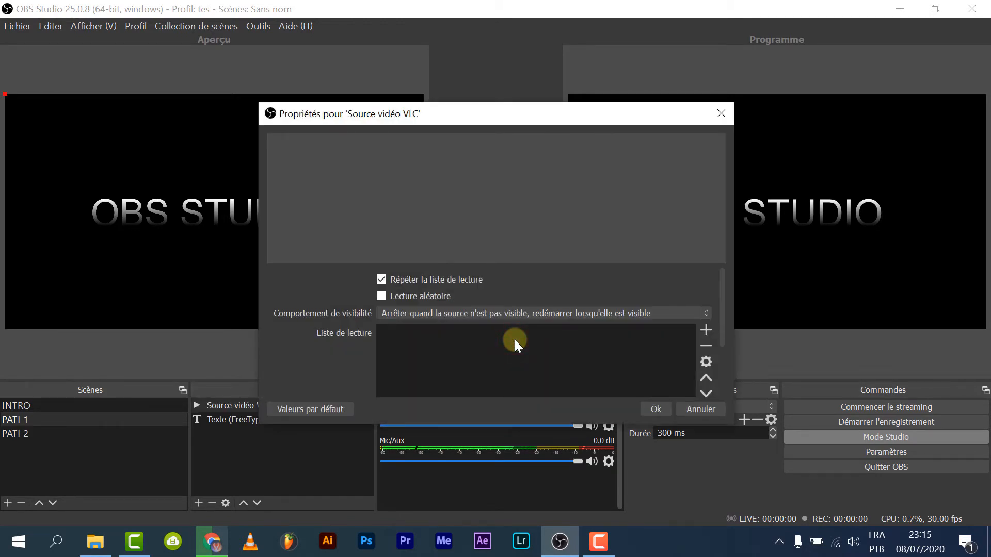
# Add the desktop videos _Getintopc.com_Red_Giant_Universe_3.mp4 and _Getintopc.com_Boris_FX_Genarts_Sapphire to the VLC source's playlist.
pyautogui.click(705, 328)
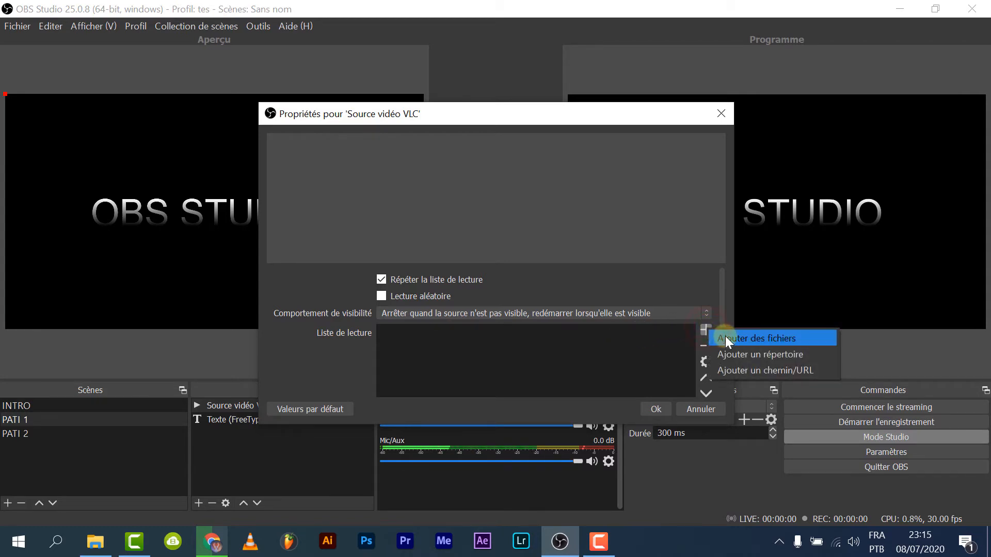
pyautogui.click(728, 338)
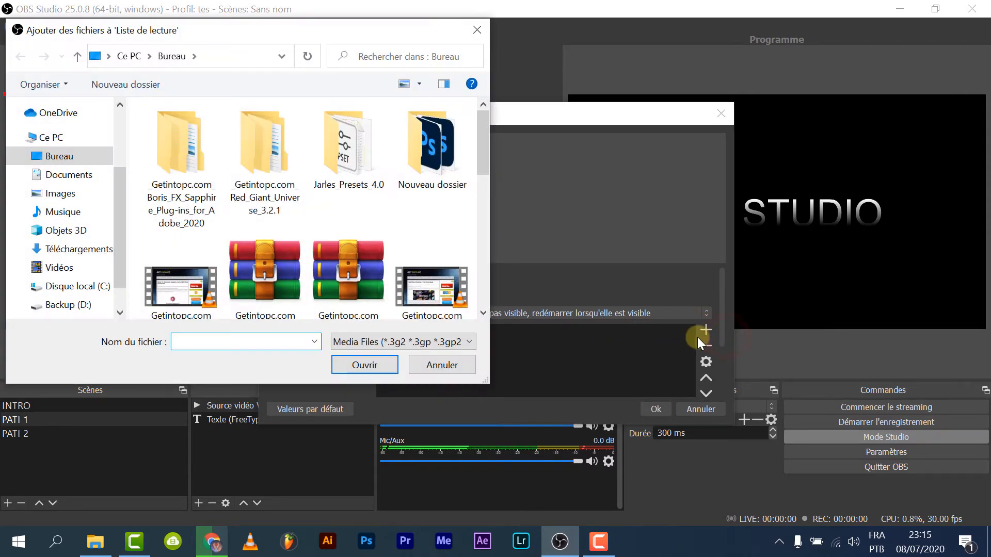
pyautogui.doubleClick(432, 284)
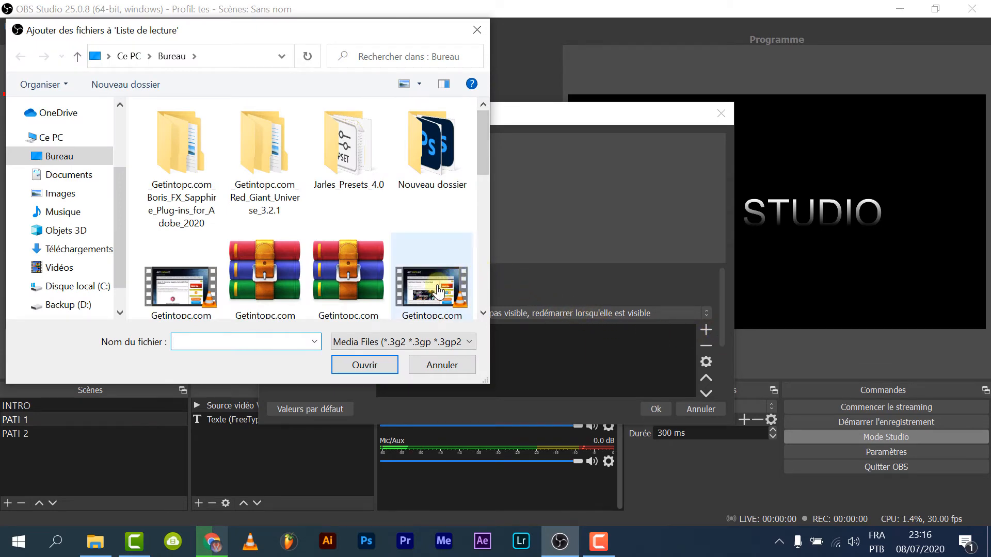
pyautogui.click(707, 330)
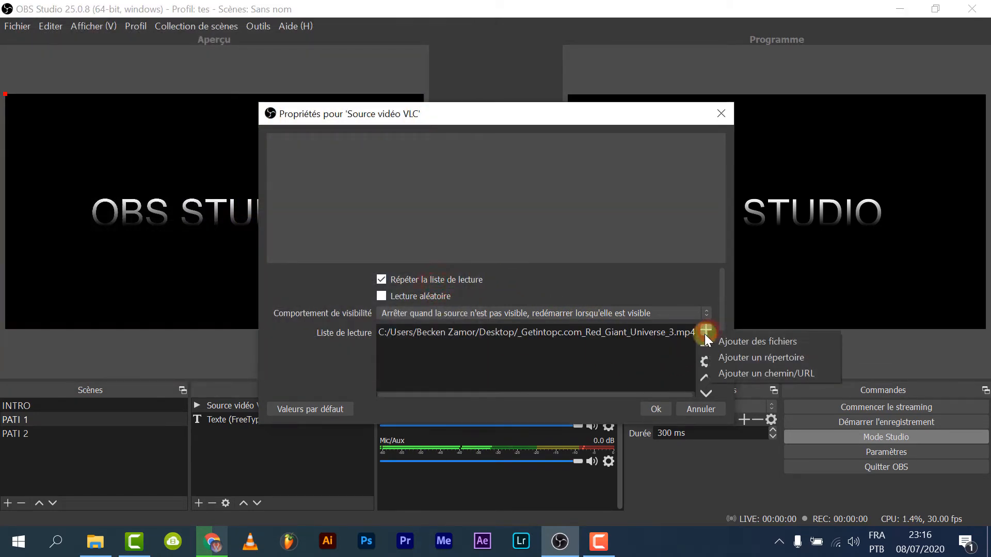
pyautogui.click(727, 341)
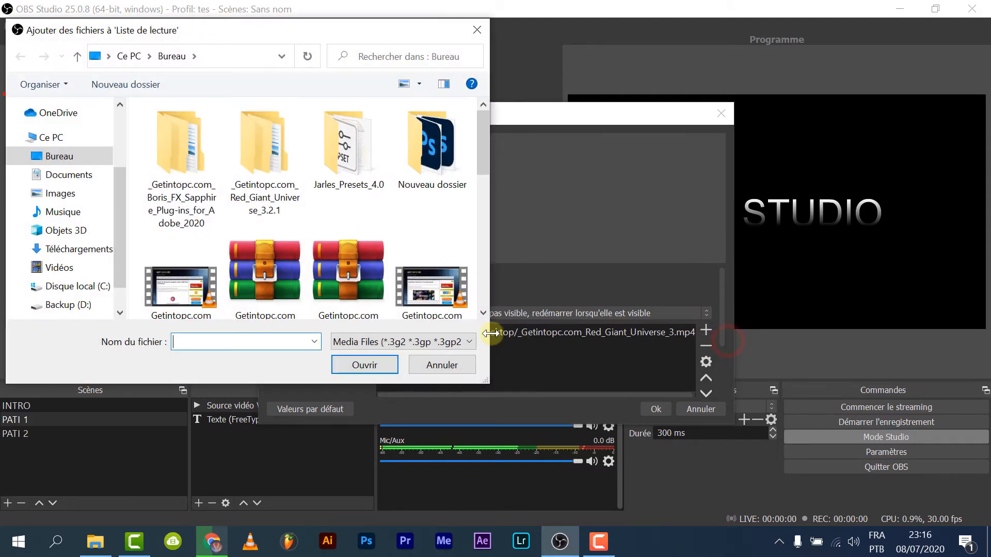
pyautogui.doubleClick(181, 284)
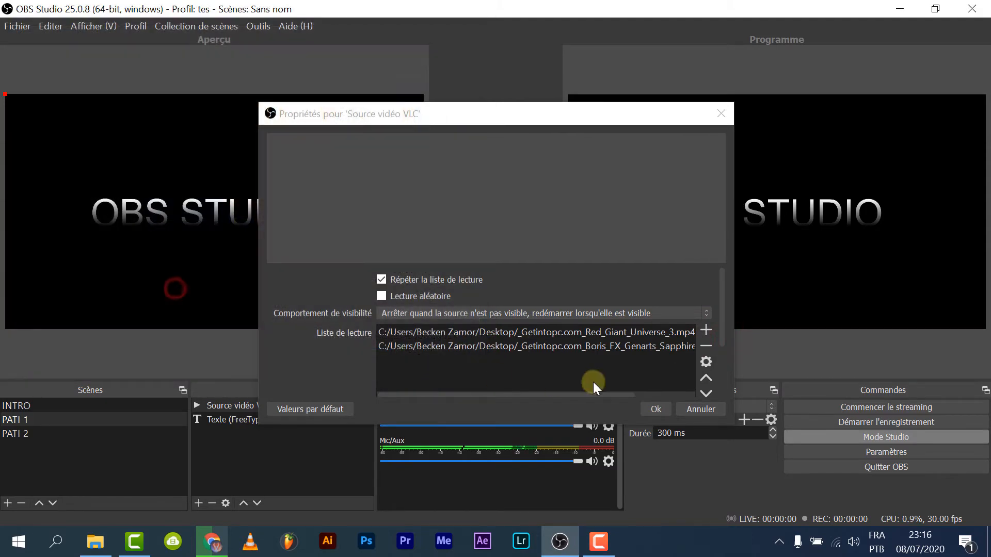
# Add the folder D:/domino/OBS to the VLC source's playlist and accept the source properties.
pyautogui.click(705, 331)
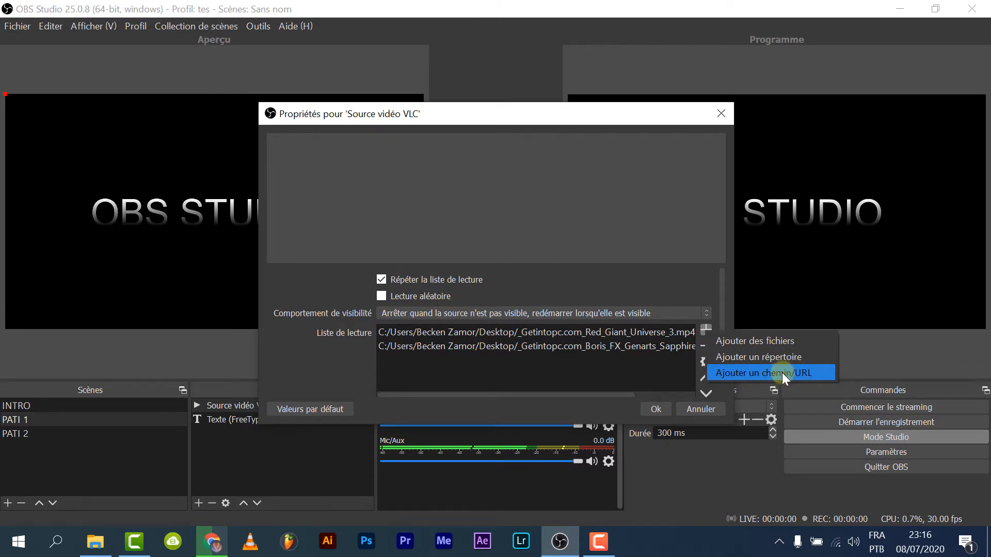
pyautogui.click(756, 357)
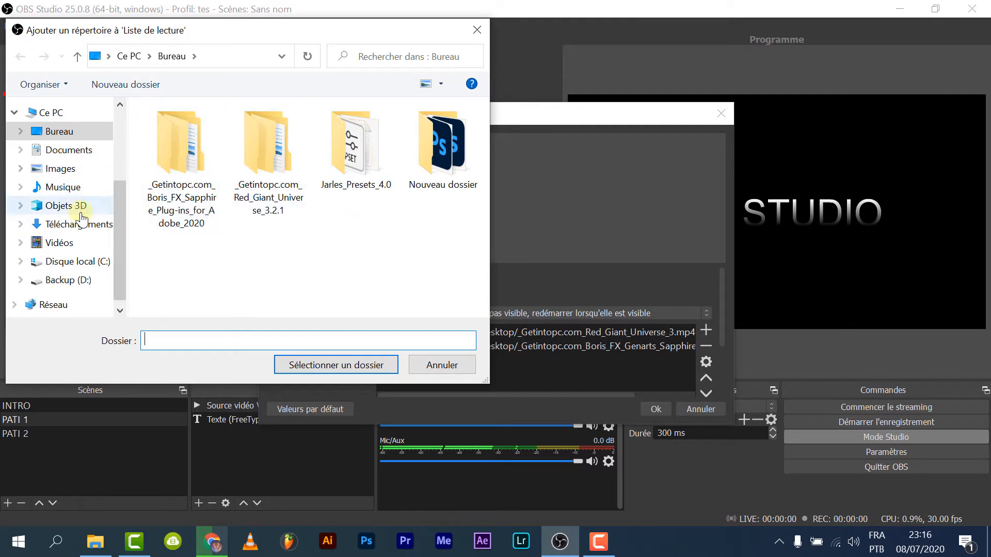
pyautogui.scroll(3, 81, 216)
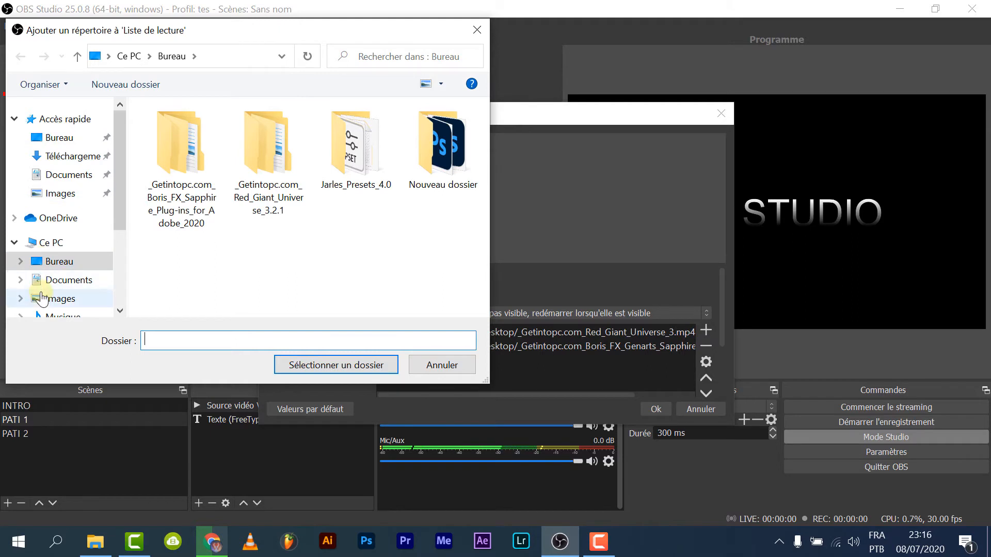
pyautogui.scroll(-4, 63, 262)
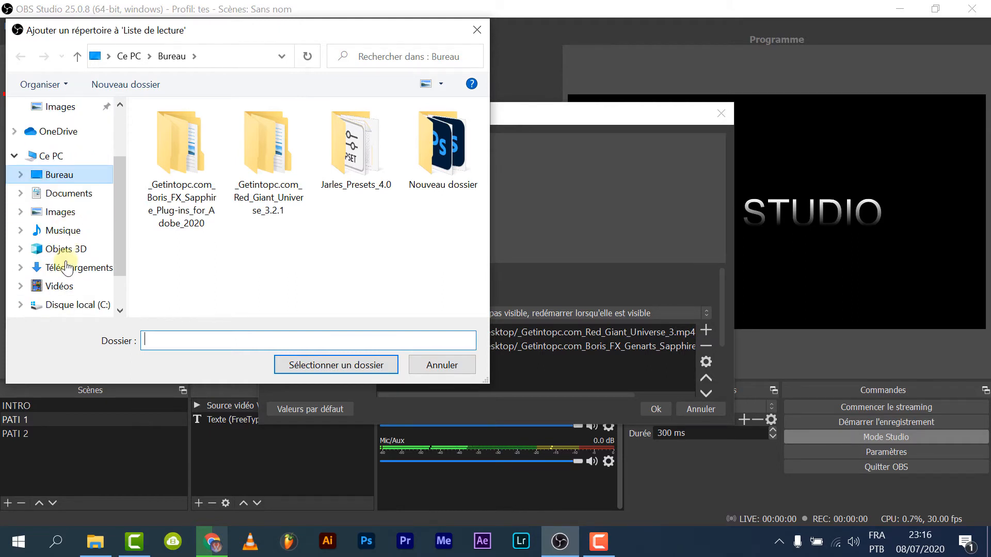
pyautogui.scroll(1, 77, 212)
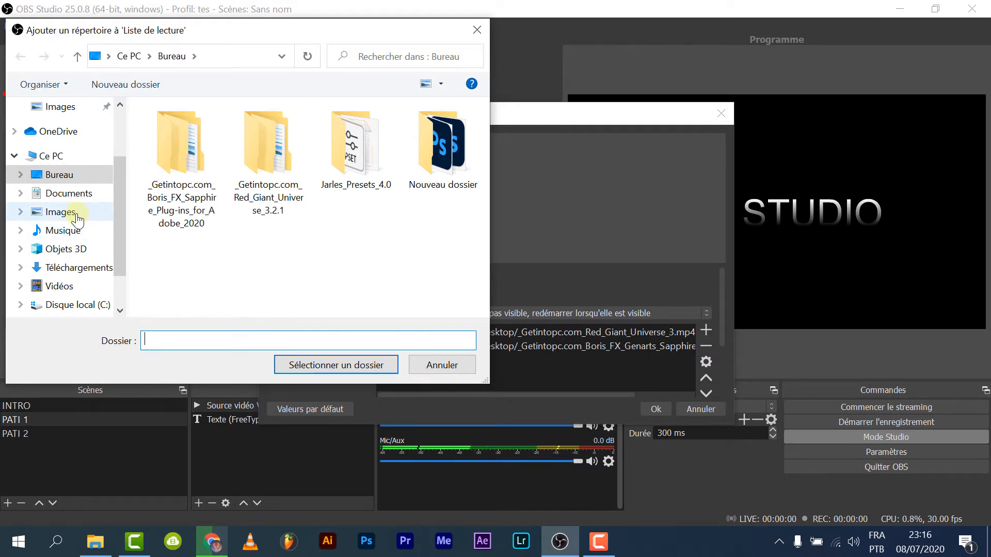
pyautogui.scroll(-1, 80, 221)
pyautogui.click(61, 279)
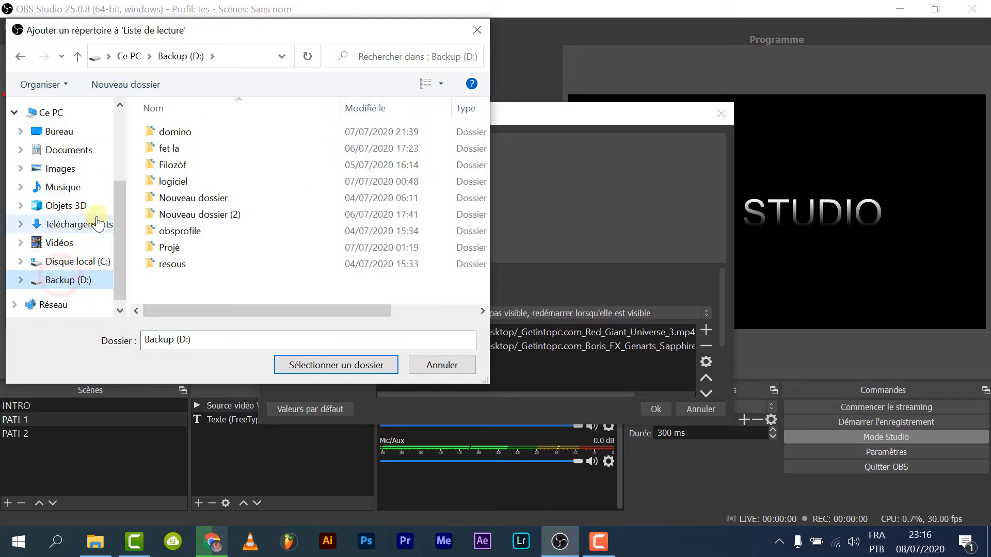
pyautogui.doubleClick(174, 135)
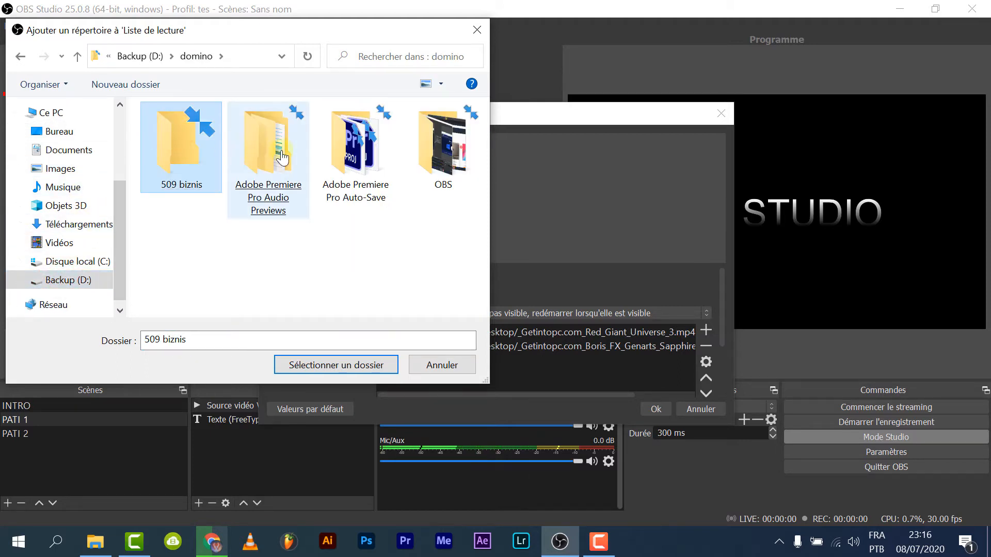
pyautogui.doubleClick(423, 135)
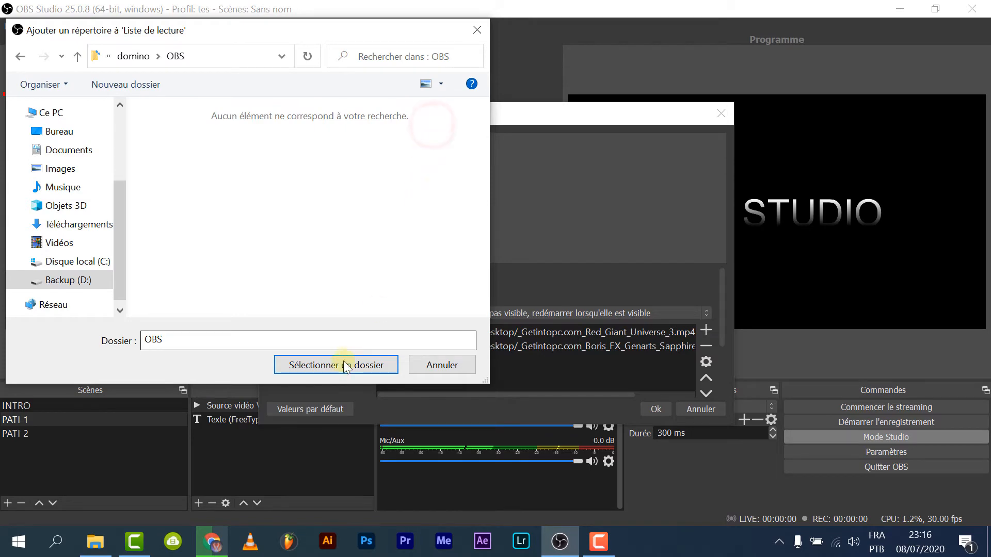
pyautogui.click(327, 361)
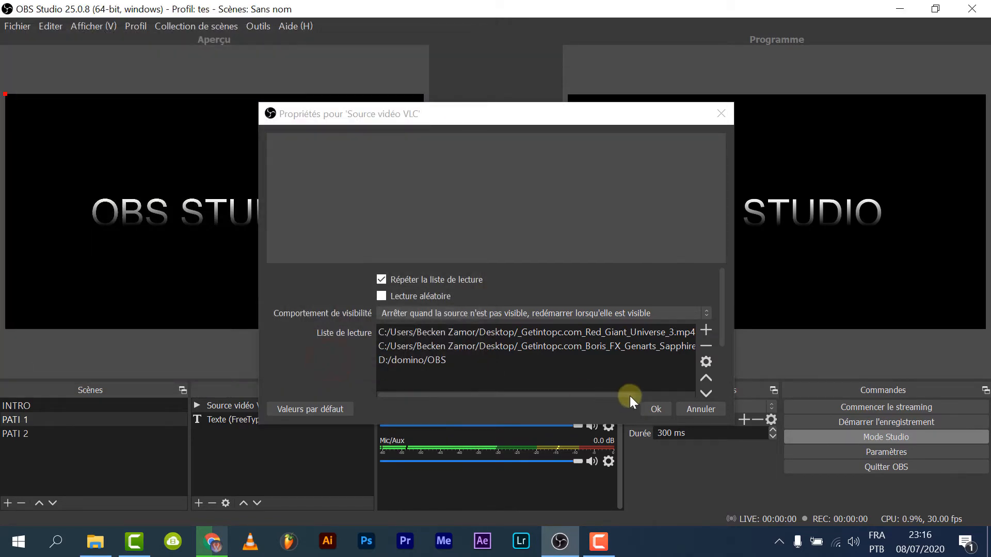
pyautogui.click(656, 409)
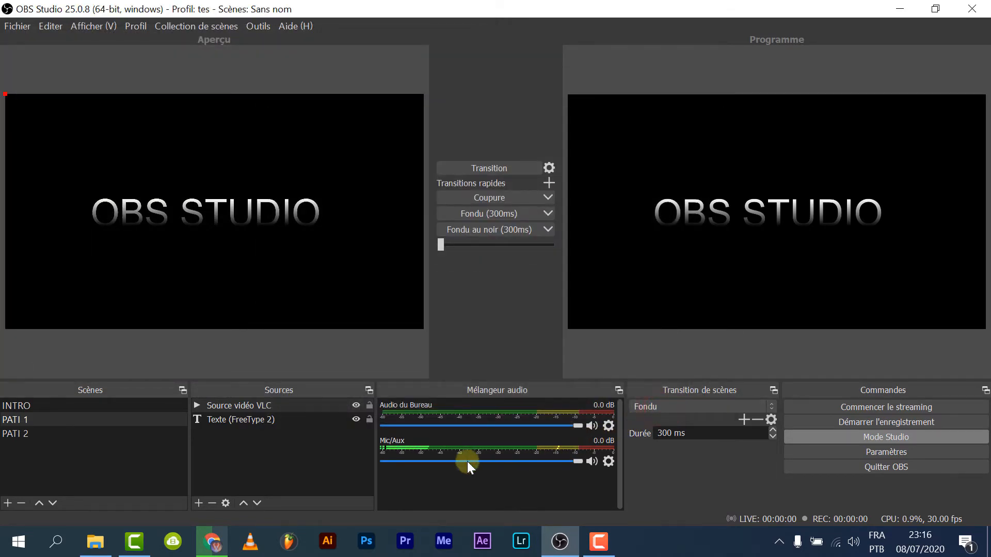
# Send the scene PATI 1 to the program output with the main transition, and load PATI 2 into the preview.
pyautogui.click(482, 173)
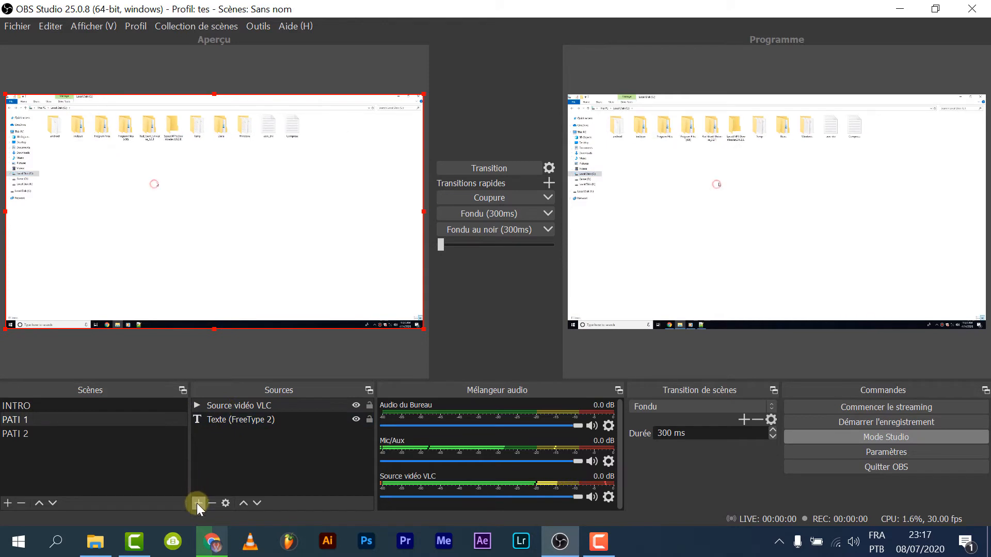
pyautogui.click(54, 430)
pyautogui.click(51, 429)
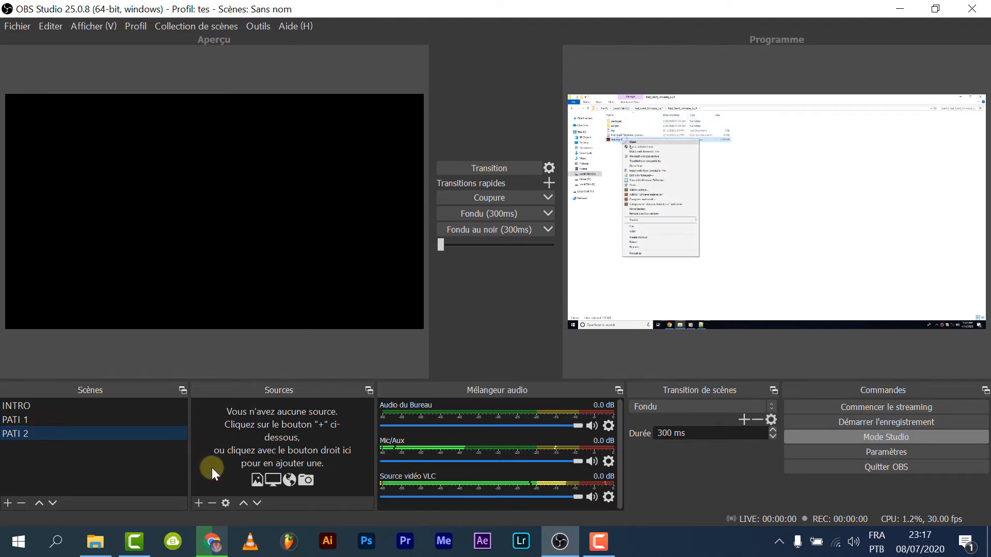
# Add a new Source média to the scene PATI 2 that plays the local file D:/domino/OBS/509 biznis.mp4.
pyautogui.click(198, 503)
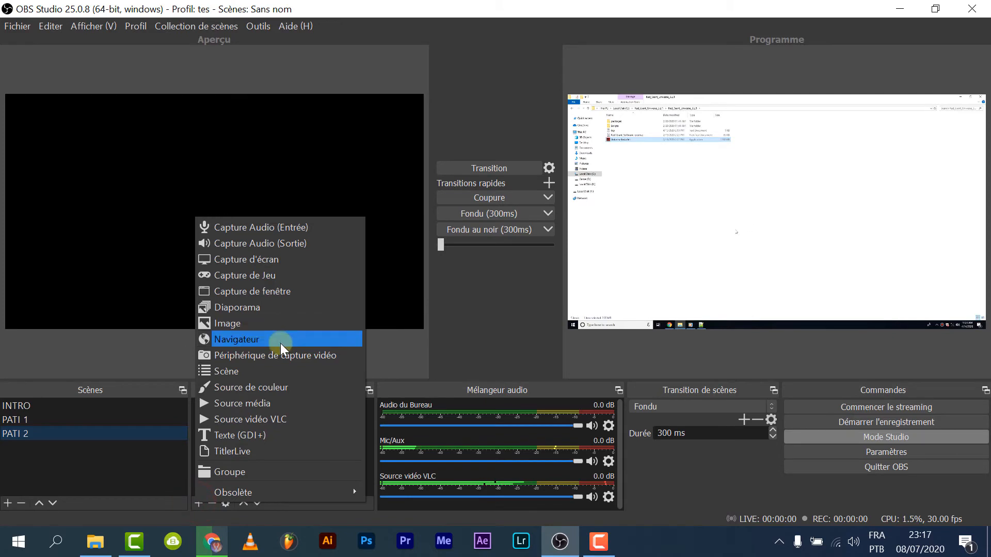
pyautogui.click(248, 404)
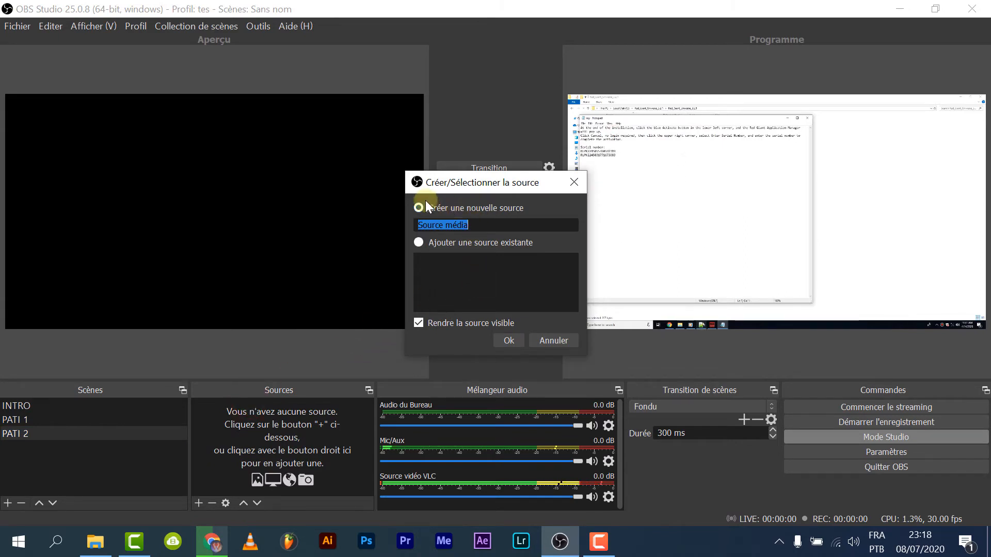
pyautogui.click(506, 335)
pyautogui.click(675, 319)
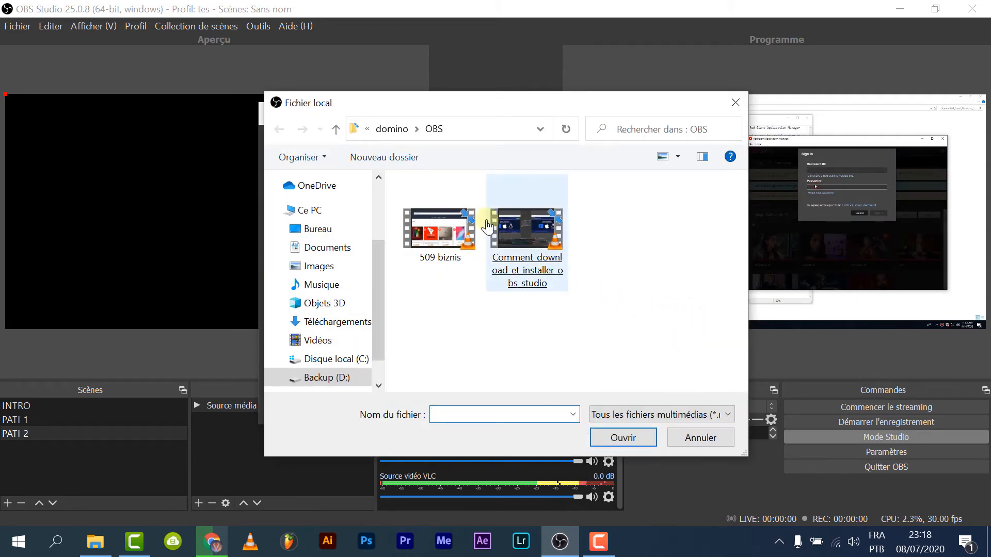
pyautogui.doubleClick(447, 224)
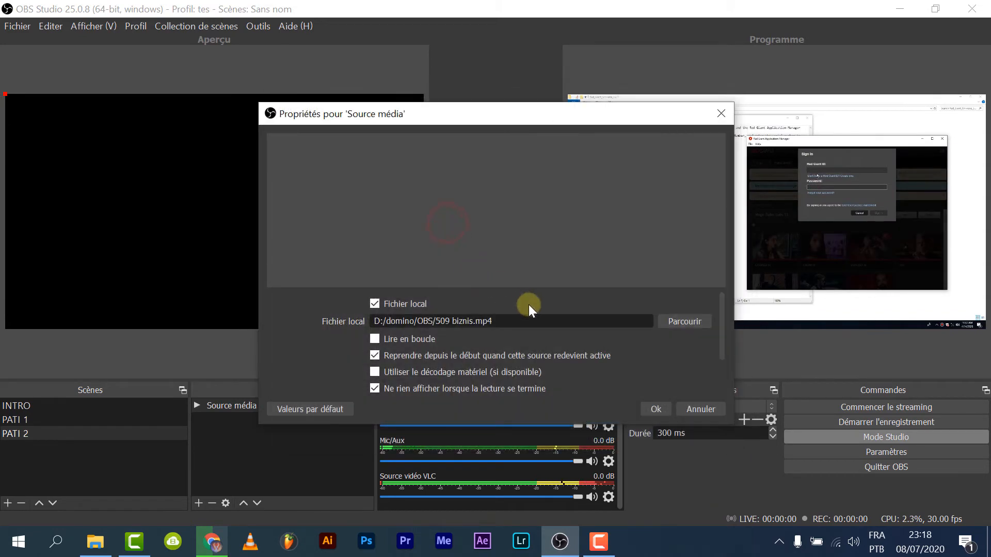
pyautogui.click(657, 408)
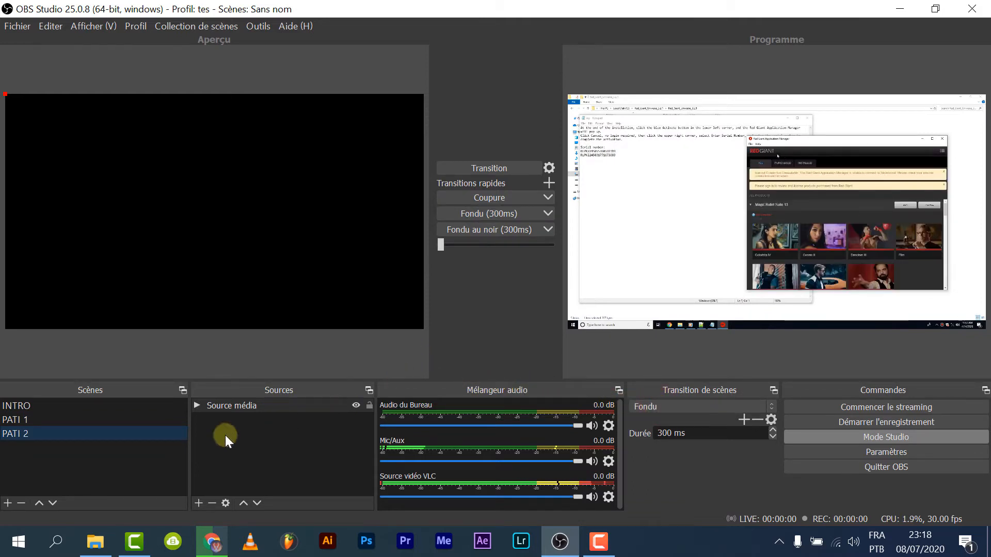
# Preview the scenes INTRO and PATI 1, and send the scene PATI 2 to the program output with the main transition.
pyautogui.click(42, 416)
pyautogui.click(46, 432)
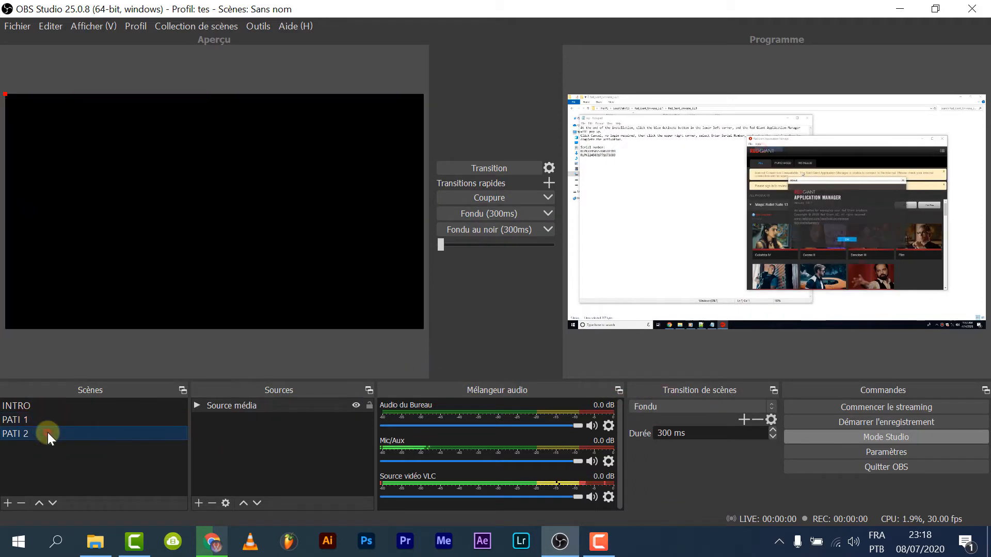
pyautogui.click(64, 404)
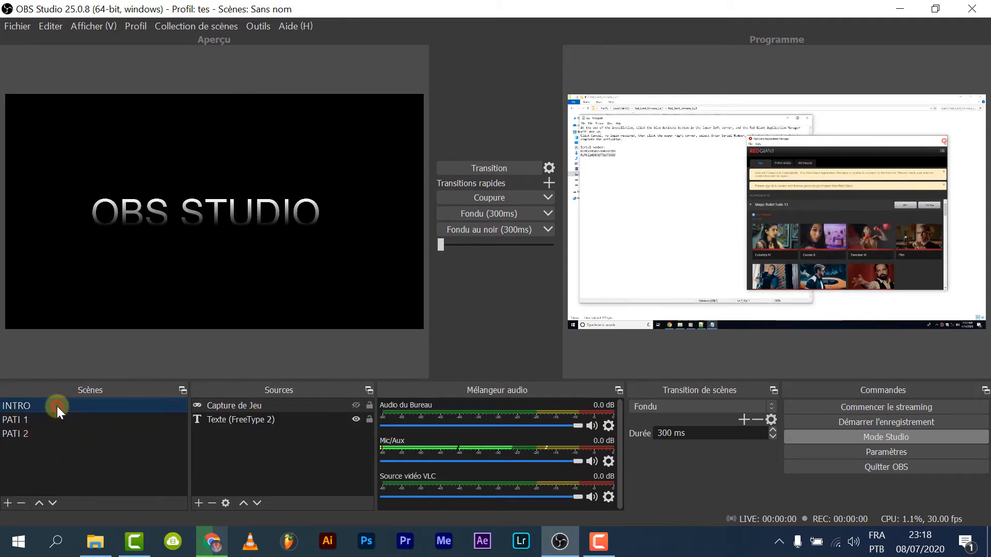
pyautogui.click(41, 419)
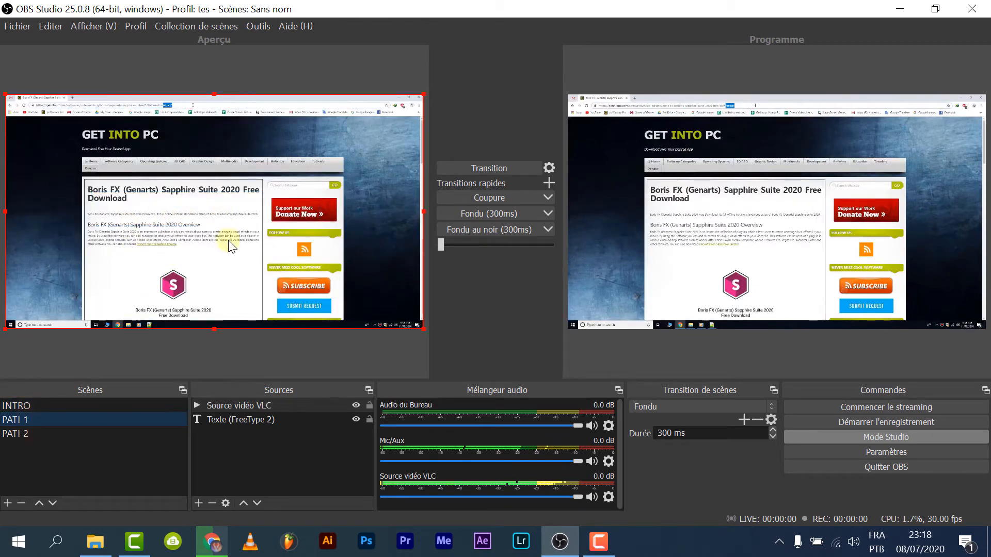
pyautogui.click(76, 434)
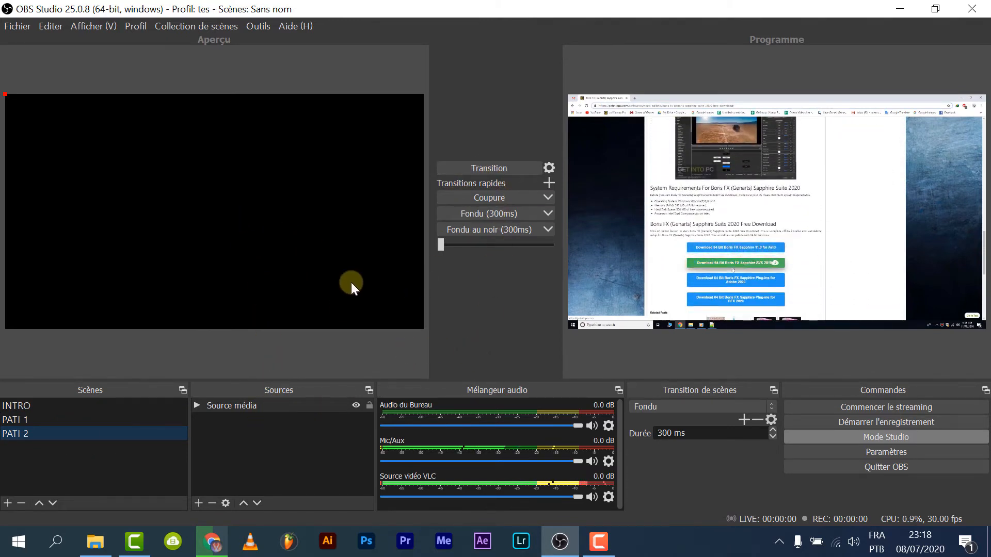
pyautogui.click(498, 165)
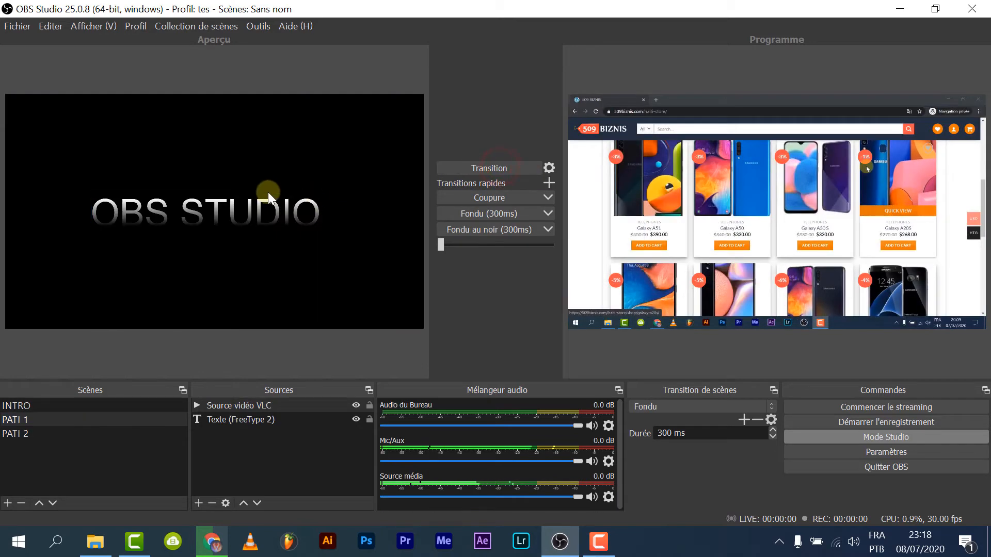
# Cycle the preview repeatedly through INTRO, PATI 1 and PATI 2 to compare each scene's sources and content.
pyautogui.click(51, 434)
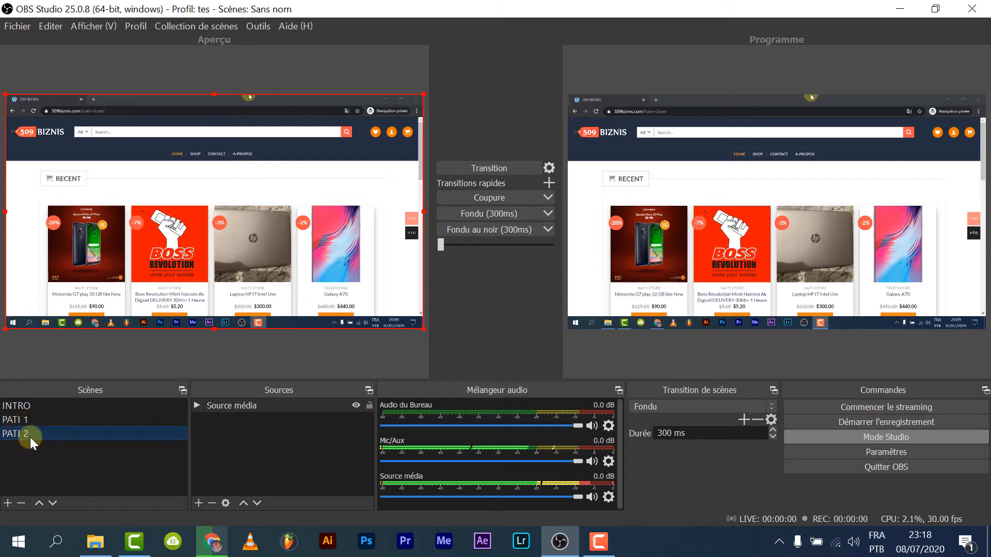
pyautogui.click(29, 419)
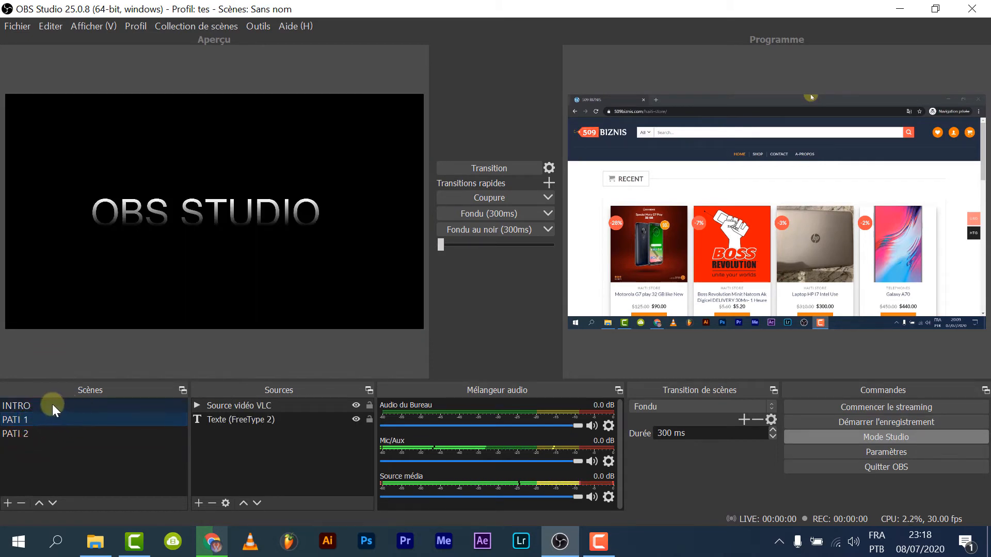
pyautogui.click(52, 405)
pyautogui.click(45, 432)
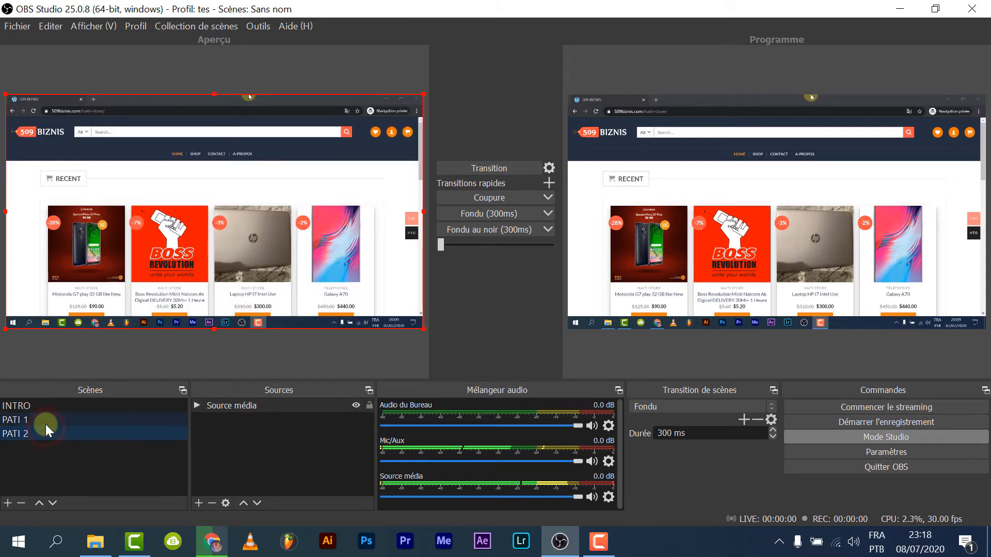
pyautogui.click(45, 421)
pyautogui.click(45, 407)
pyautogui.click(46, 421)
pyautogui.click(41, 431)
pyautogui.click(48, 418)
pyautogui.click(49, 404)
pyautogui.click(42, 422)
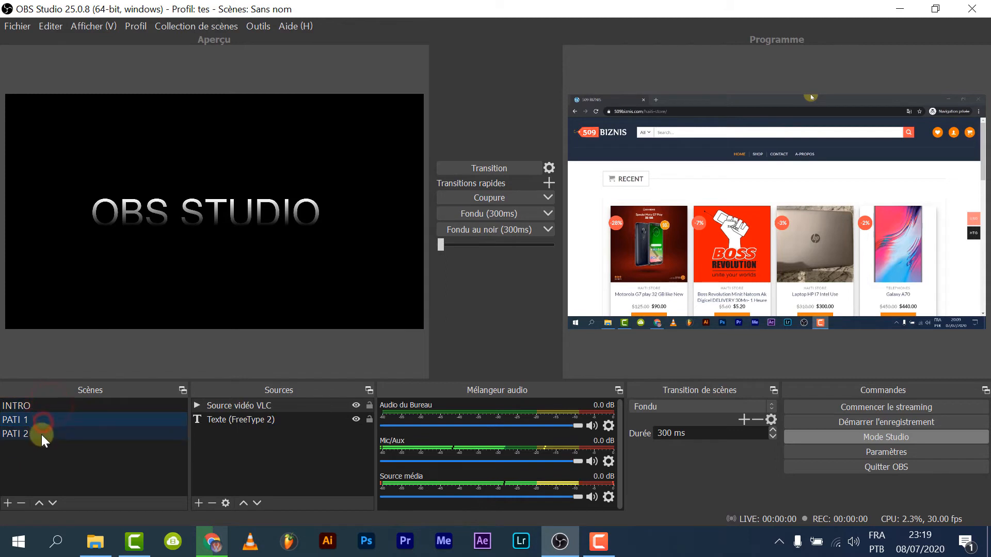
pyautogui.click(41, 433)
pyautogui.click(40, 419)
pyautogui.click(48, 403)
pyautogui.click(45, 420)
pyautogui.click(40, 432)
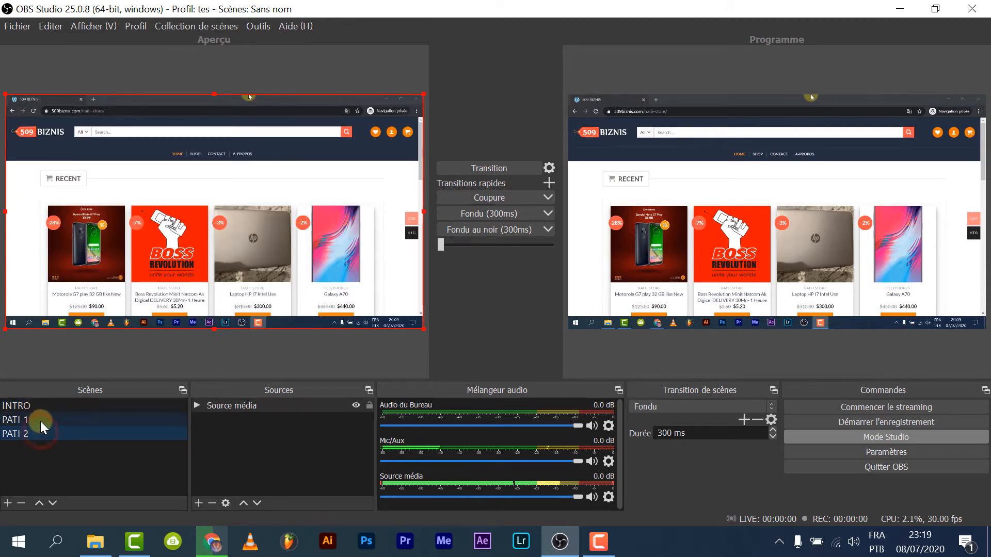
pyautogui.click(40, 420)
pyautogui.click(41, 408)
pyautogui.click(42, 414)
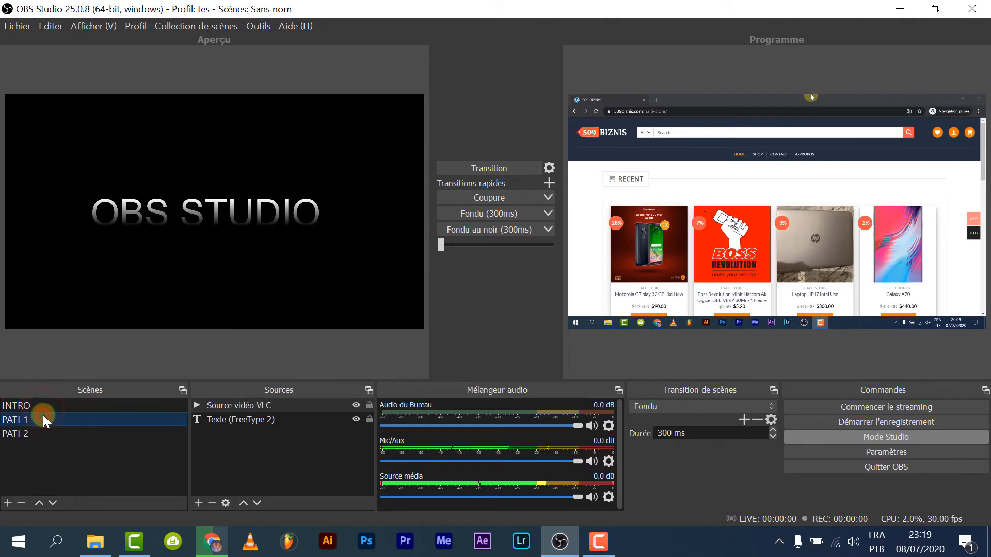
pyautogui.click(45, 433)
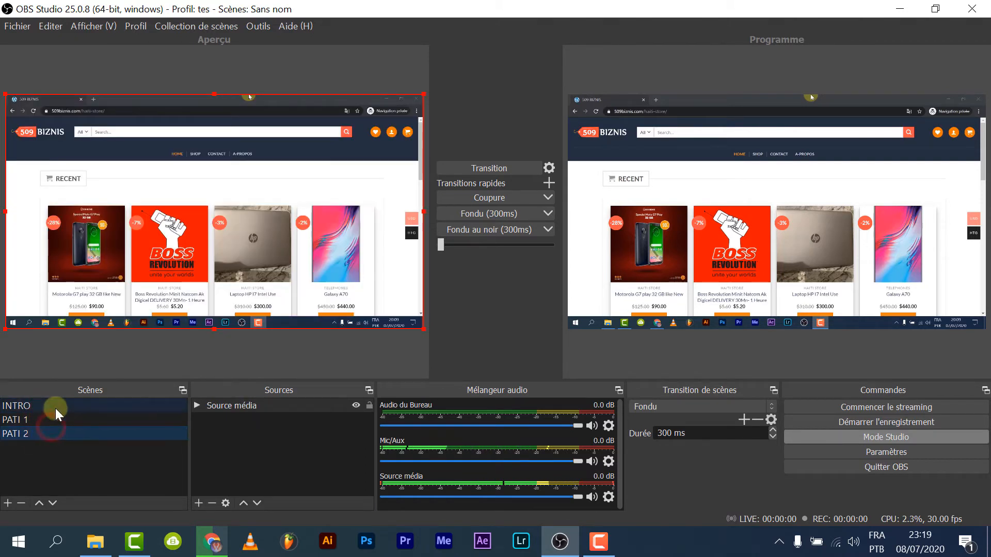
pyautogui.click(54, 408)
pyautogui.click(58, 418)
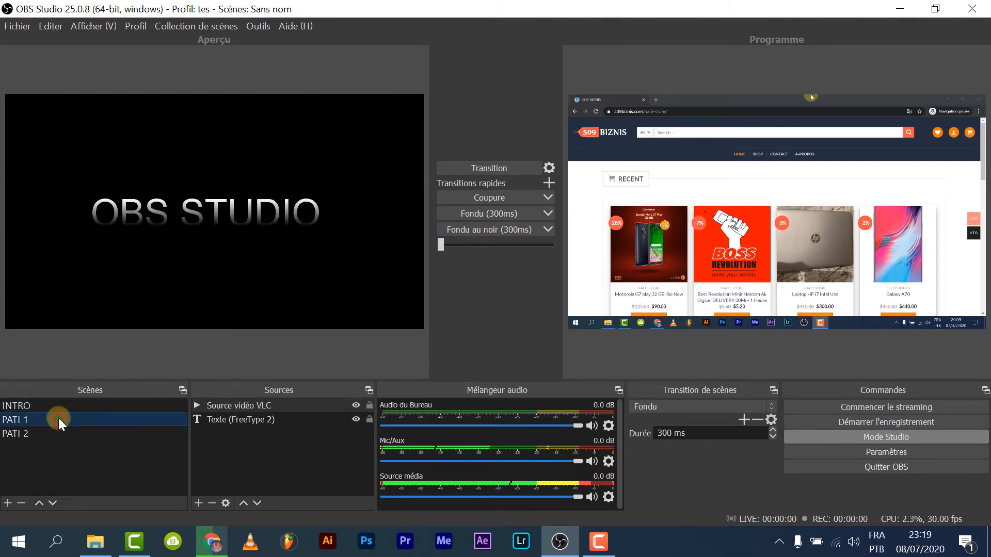
pyautogui.press('Down')
pyautogui.click(29, 404)
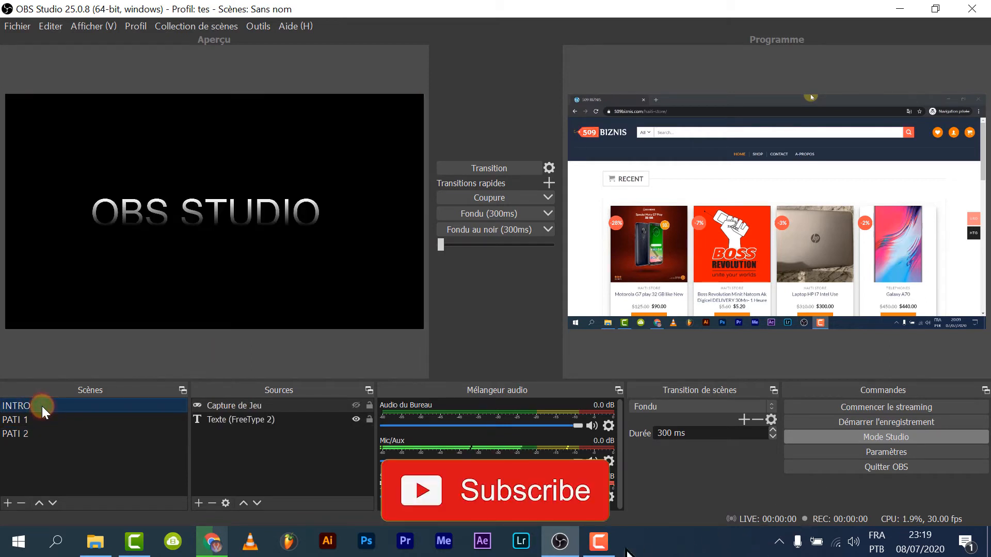
pyautogui.click(47, 419)
pyautogui.click(54, 407)
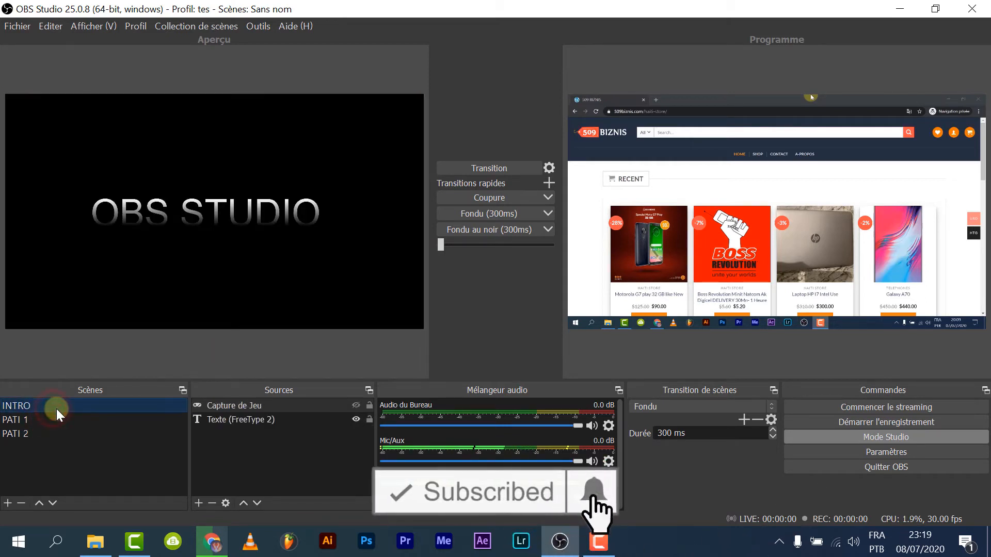
pyautogui.click(48, 418)
pyautogui.click(61, 434)
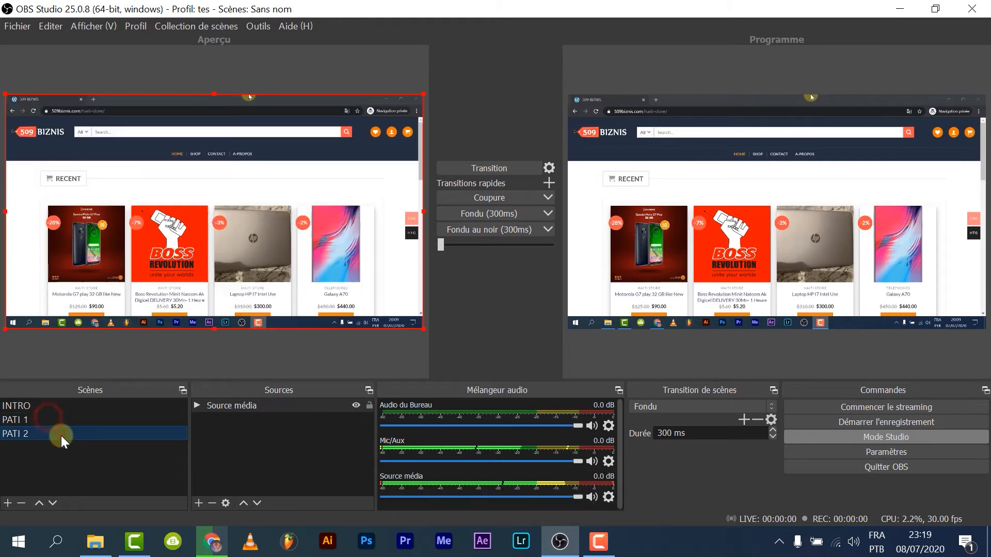
pyautogui.click(67, 410)
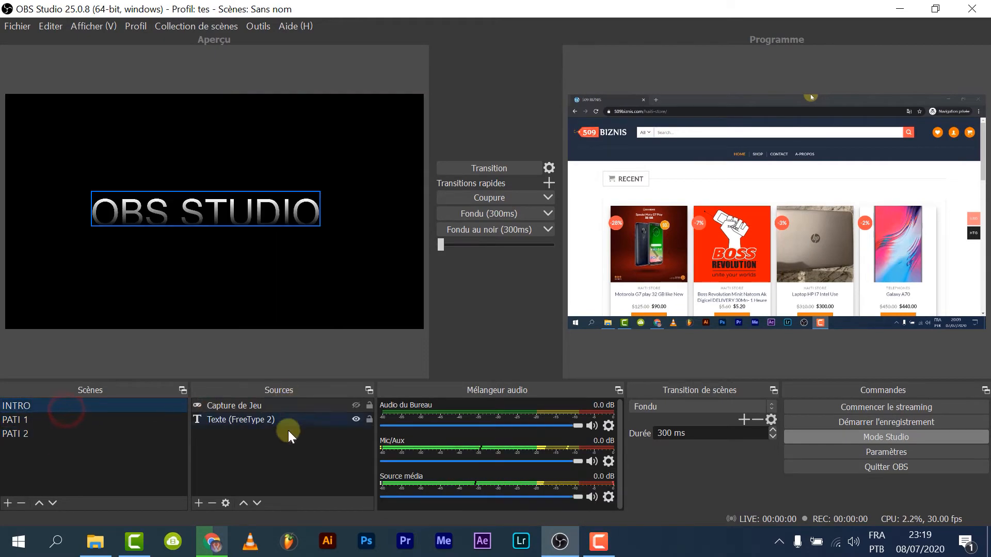
pyautogui.click(97, 421)
pyautogui.click(50, 435)
pyautogui.click(48, 417)
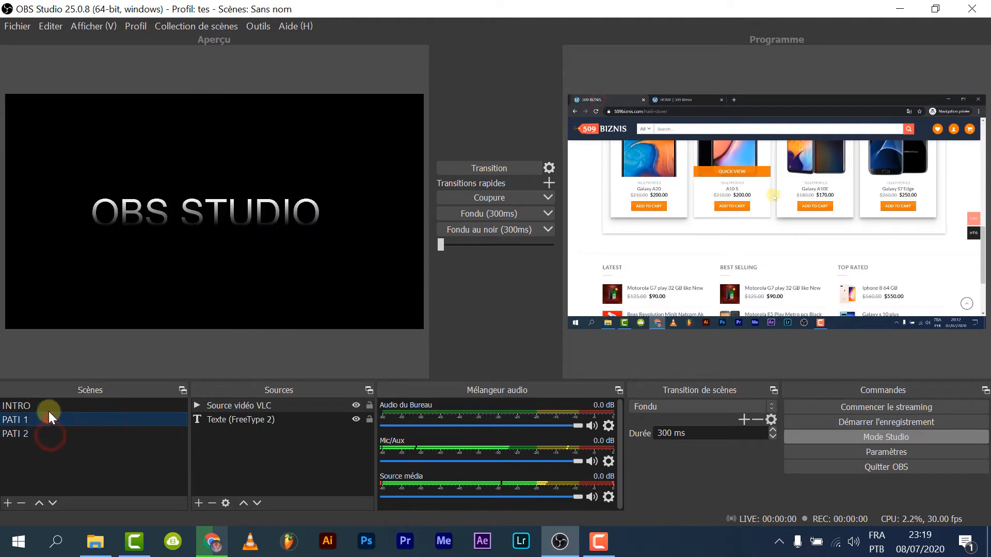
pyautogui.click(51, 406)
pyautogui.click(63, 416)
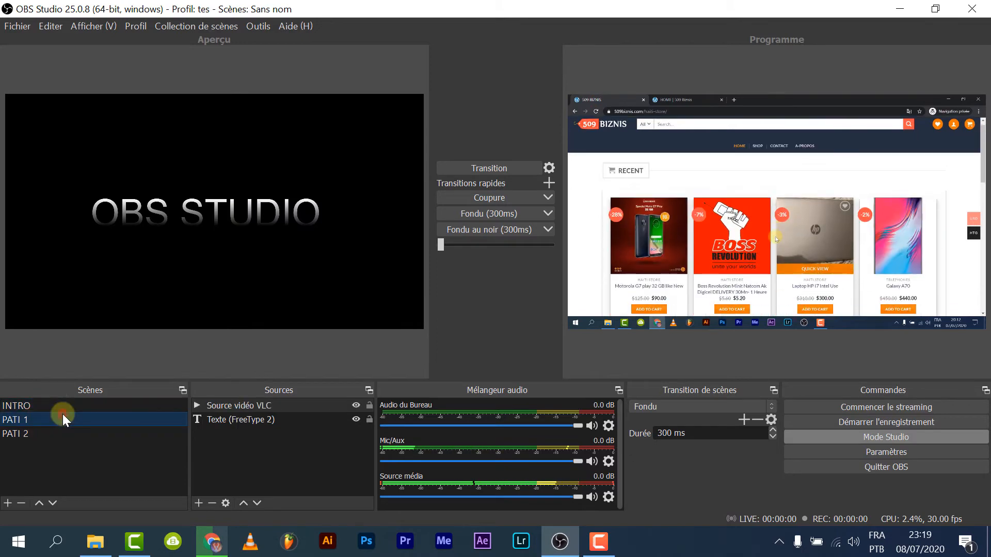
# Add a new white Source de couleur of 1920 × 1080 to the scene PATI 2.
pyautogui.click(60, 437)
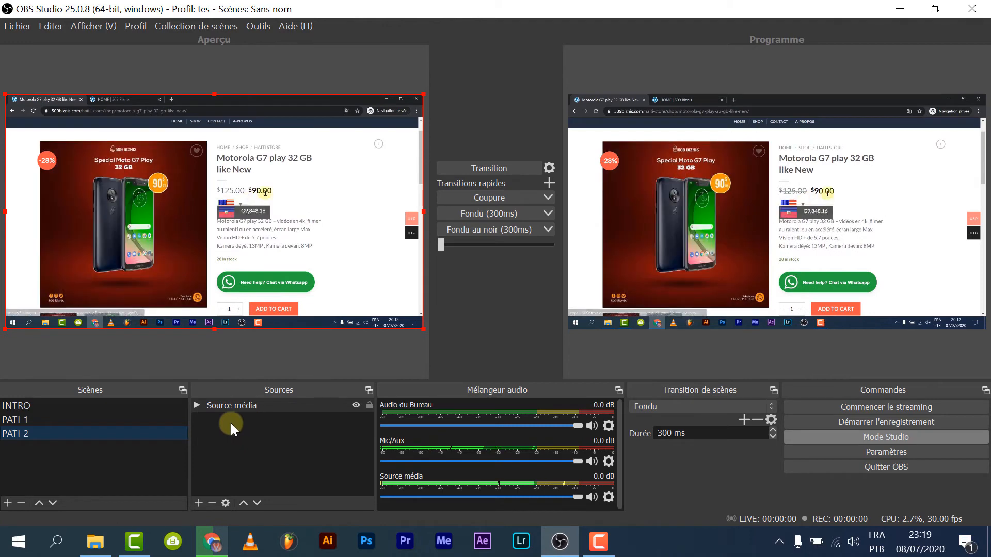
pyautogui.click(199, 502)
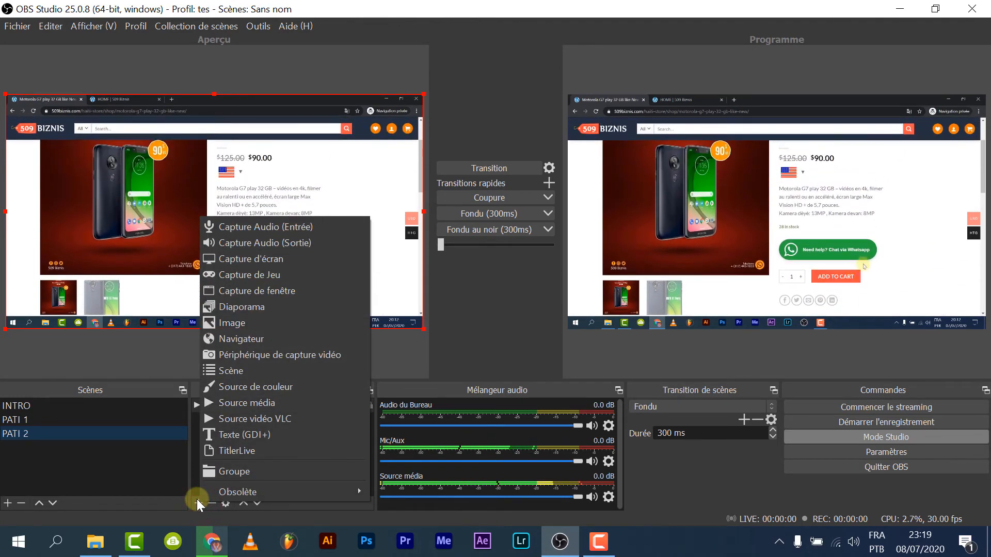
pyautogui.click(261, 387)
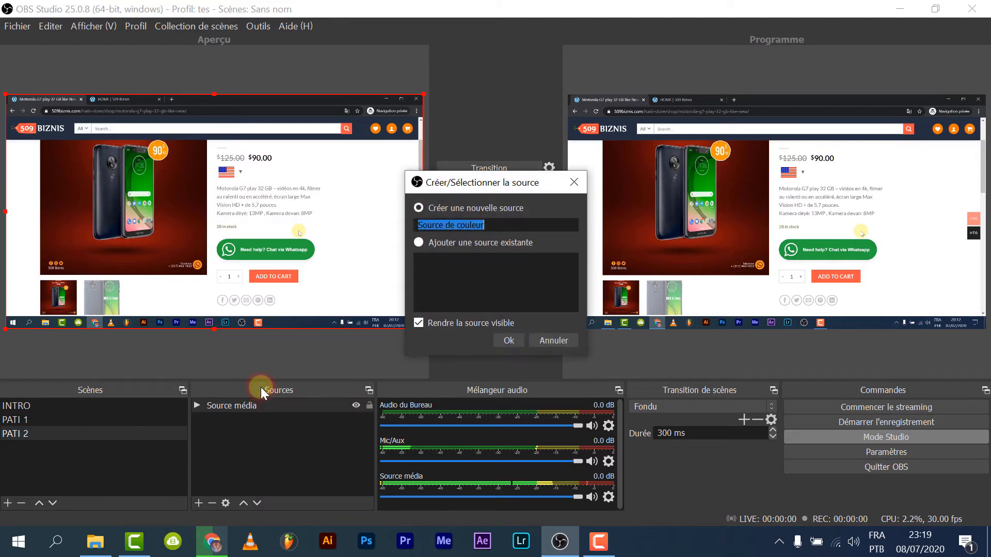
pyautogui.click(509, 343)
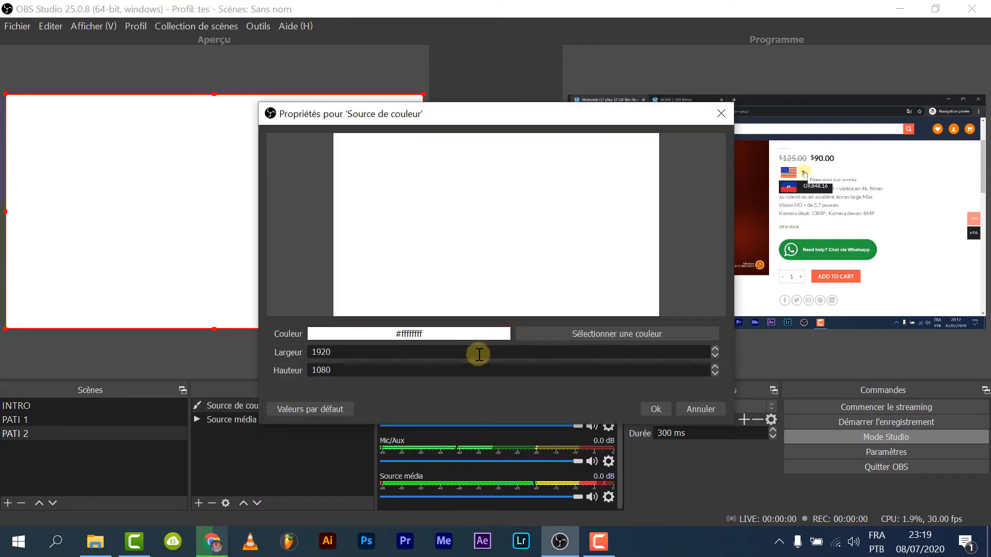
pyautogui.click(655, 409)
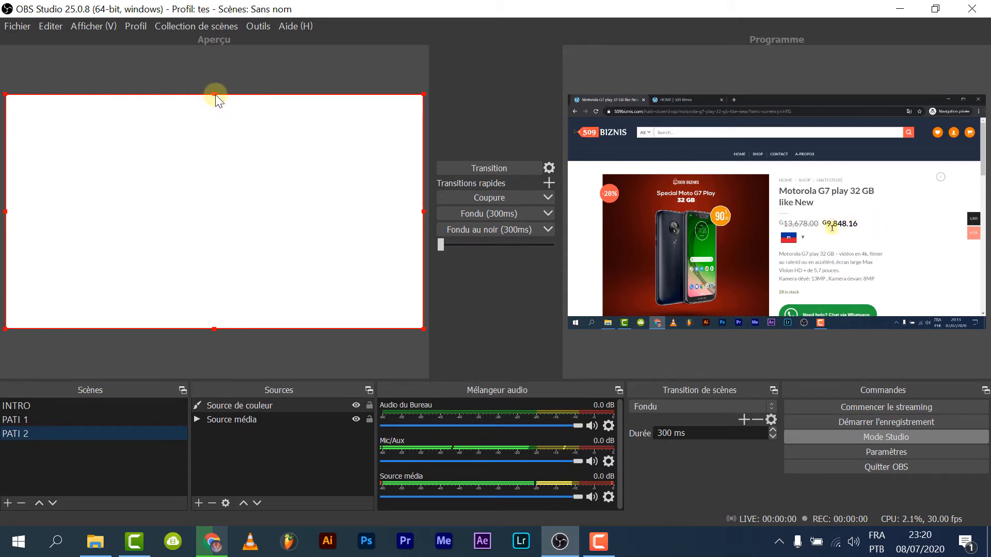
# Crop the colour source from its upper edge to a thin strip covering the taskbar along the bottom of the video.
pyautogui.press('alt')
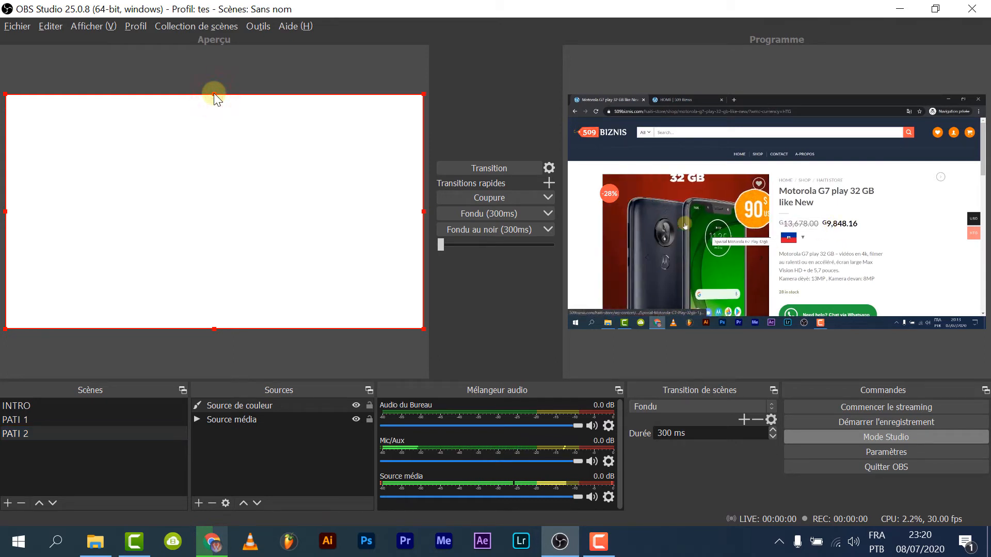
pyautogui.moveTo(213, 93); pyautogui.dragTo(208, 315)
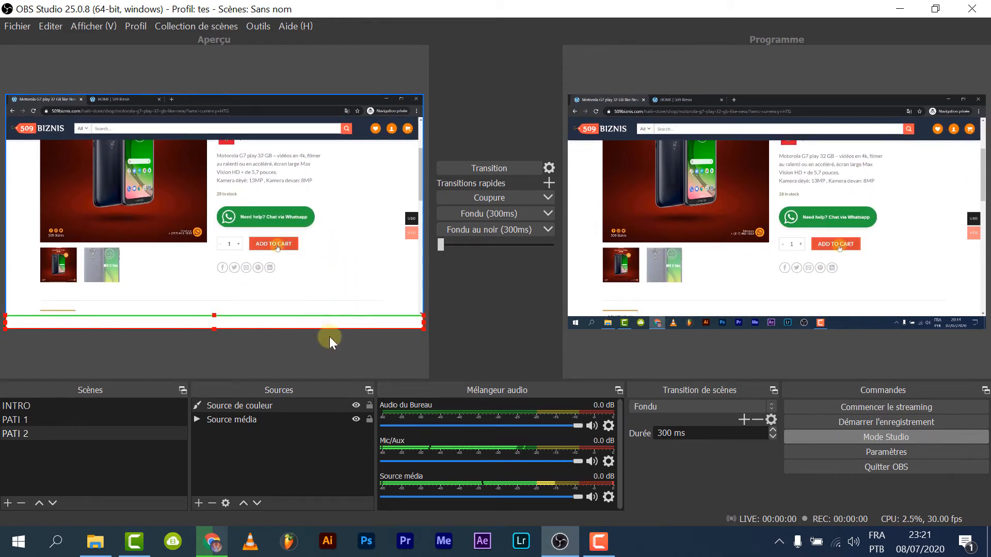
pyautogui.click(320, 352)
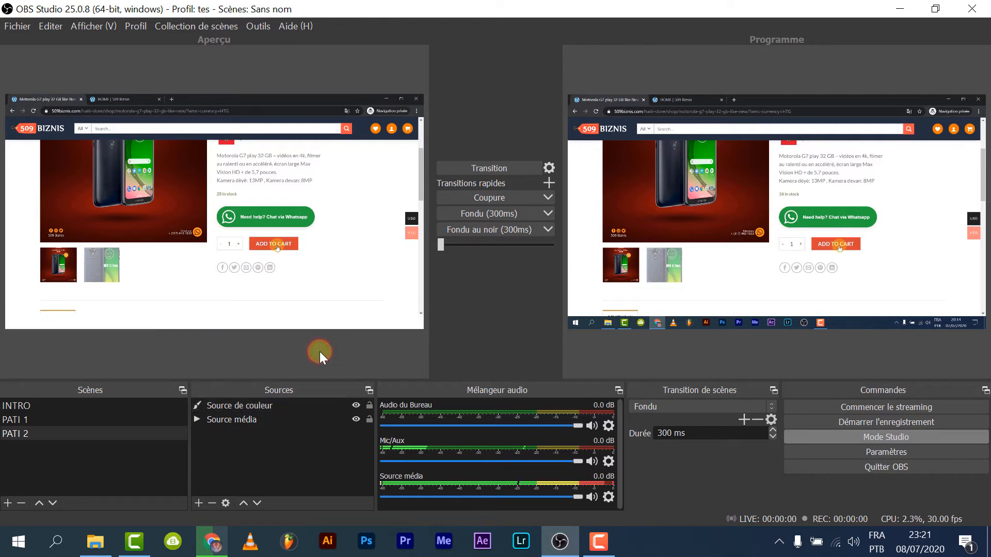
pyautogui.click(292, 410)
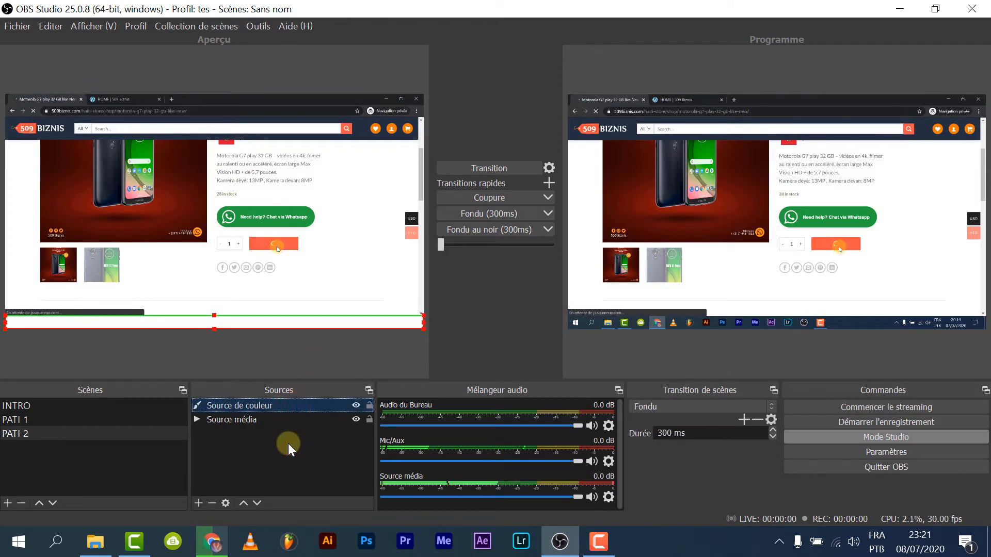
# Add a Périphérique de capture vidéo source to PATI 2 and place the webcam image in the canvas's upper-left corner.
pyautogui.click(199, 499)
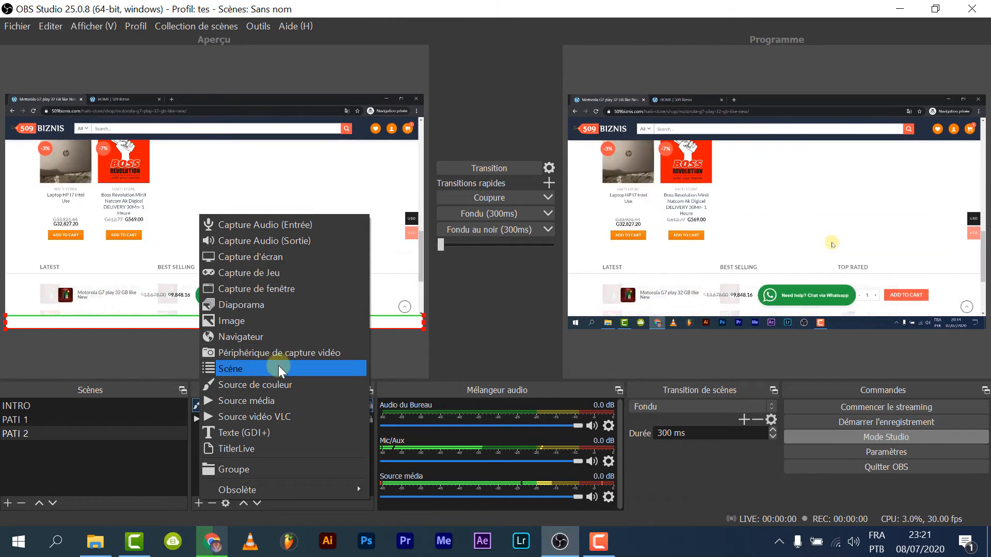
pyautogui.click(316, 355)
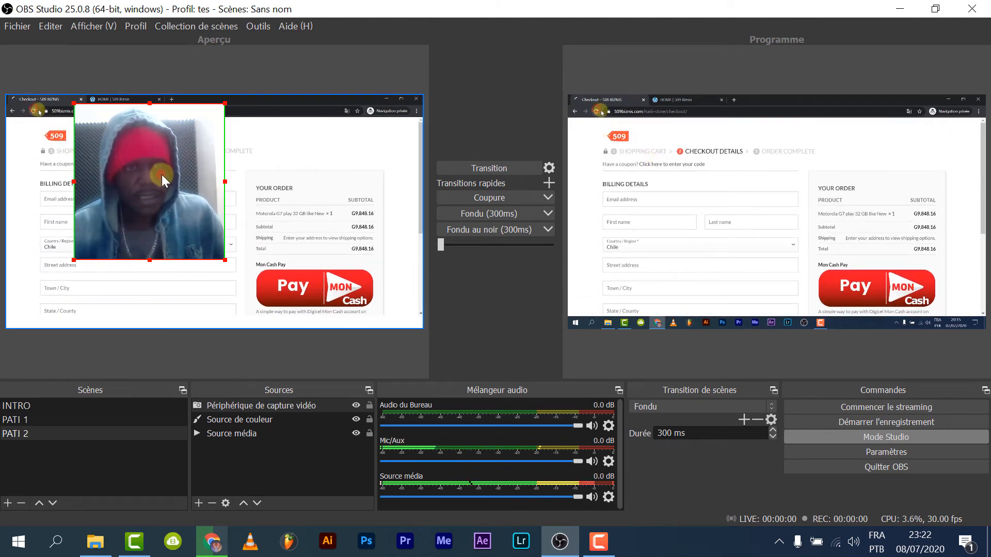
pyautogui.moveTo(162, 174); pyautogui.dragTo(101, 169)
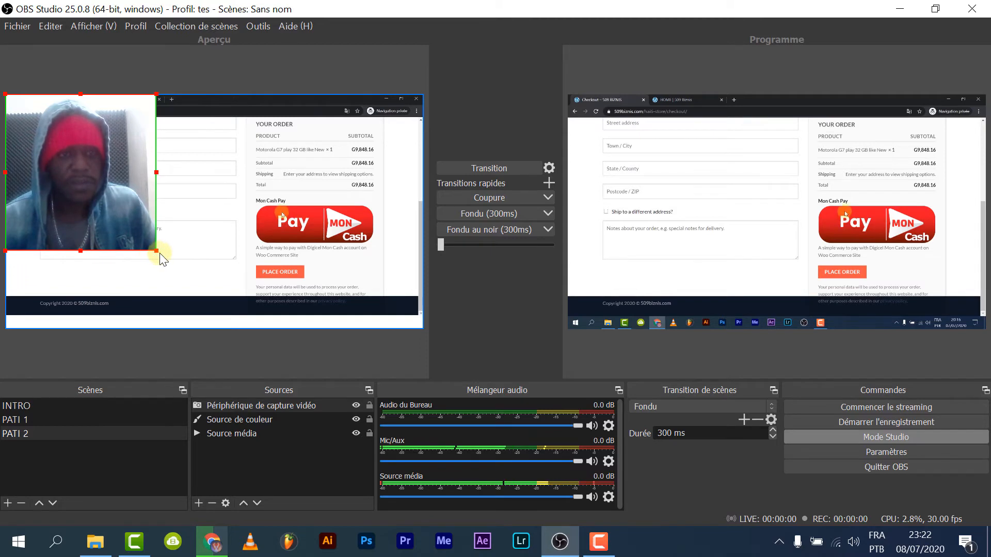
# Resize the webcam source, crop its sides and move it to the canvas's upper-right corner.
pyautogui.moveTo(151, 246); pyautogui.dragTo(67, 164)
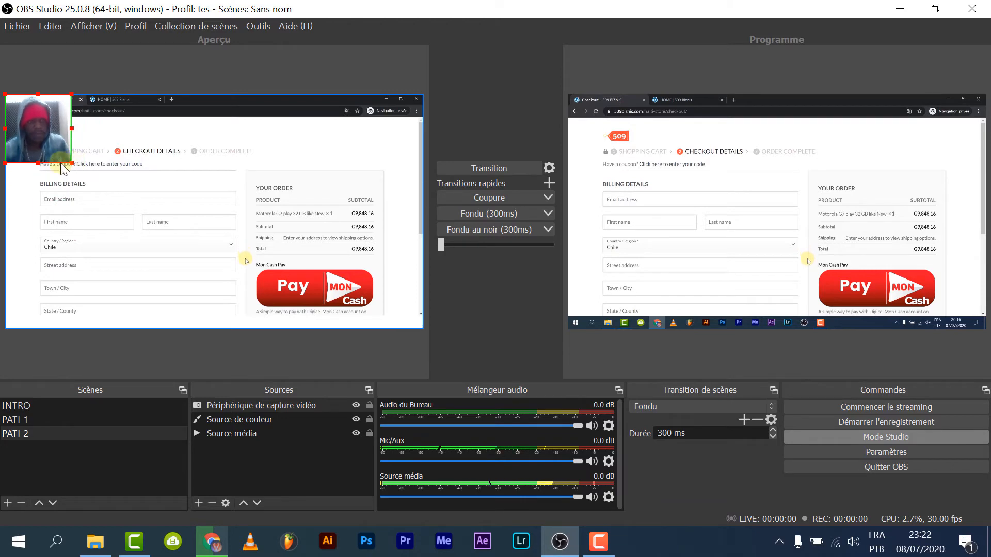
pyautogui.moveTo(37, 165); pyautogui.dragTo(79, 240)
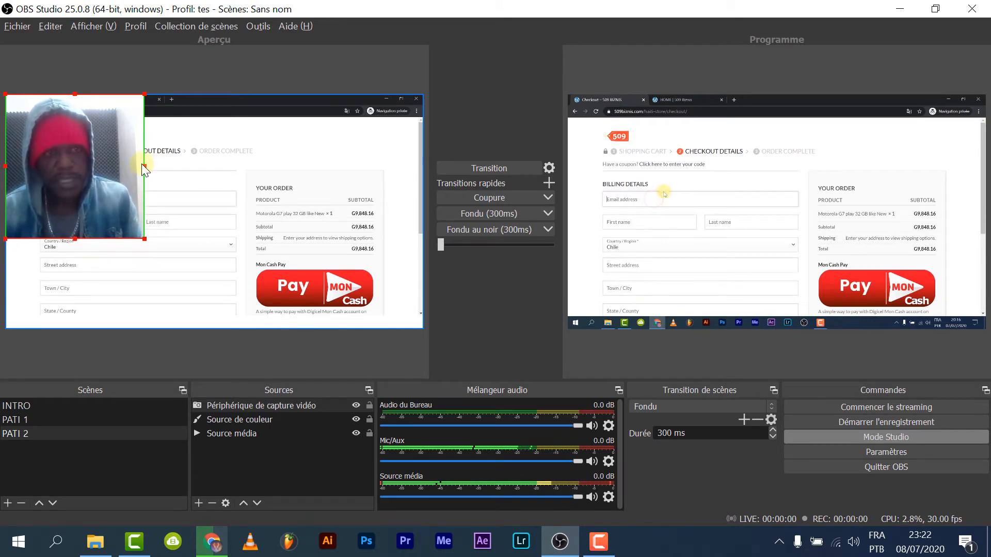
pyautogui.moveTo(147, 167); pyautogui.dragTo(378, 154)
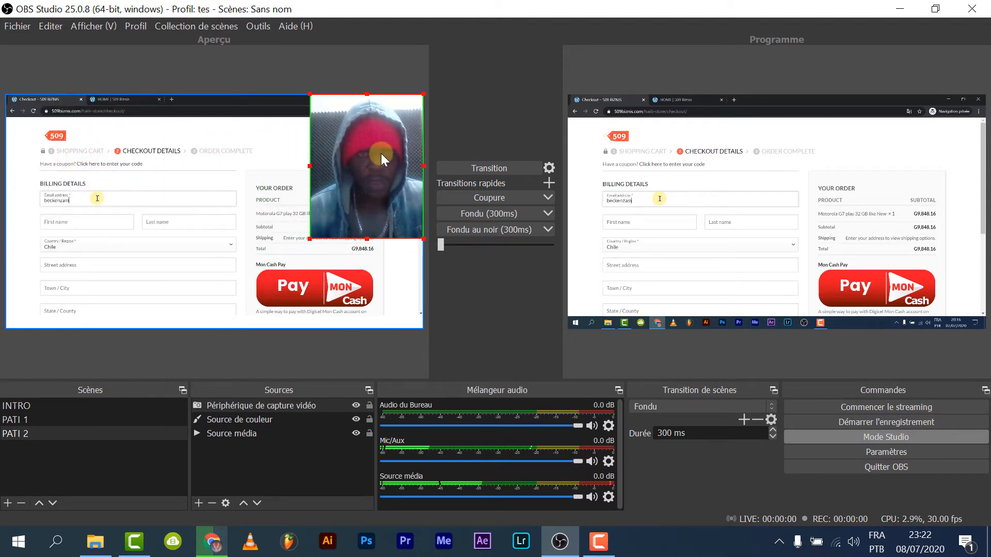
# Preview the scene PATI 1 briefly, return to PATI 2 and transition it to the programme output.
pyautogui.click(64, 419)
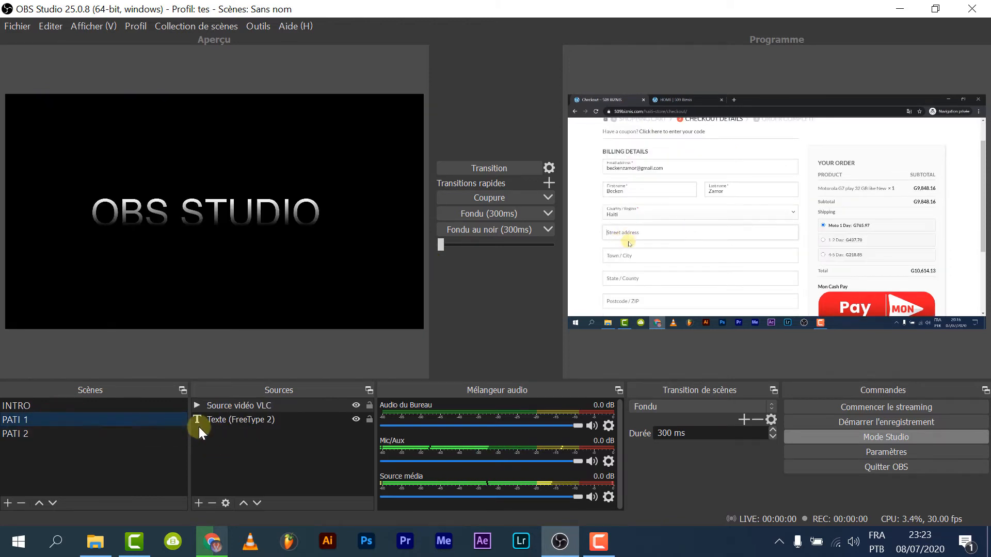
pyautogui.click(85, 432)
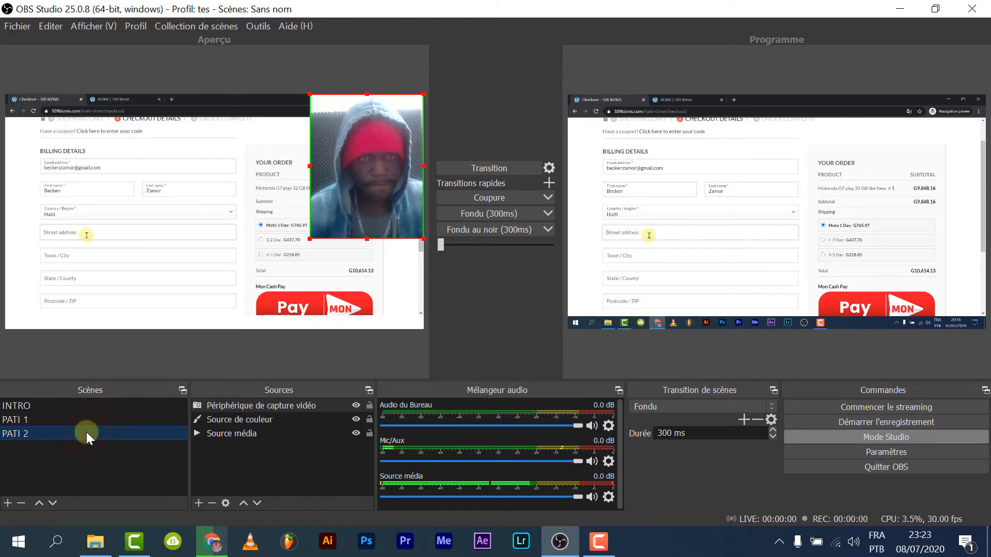
pyautogui.click(487, 166)
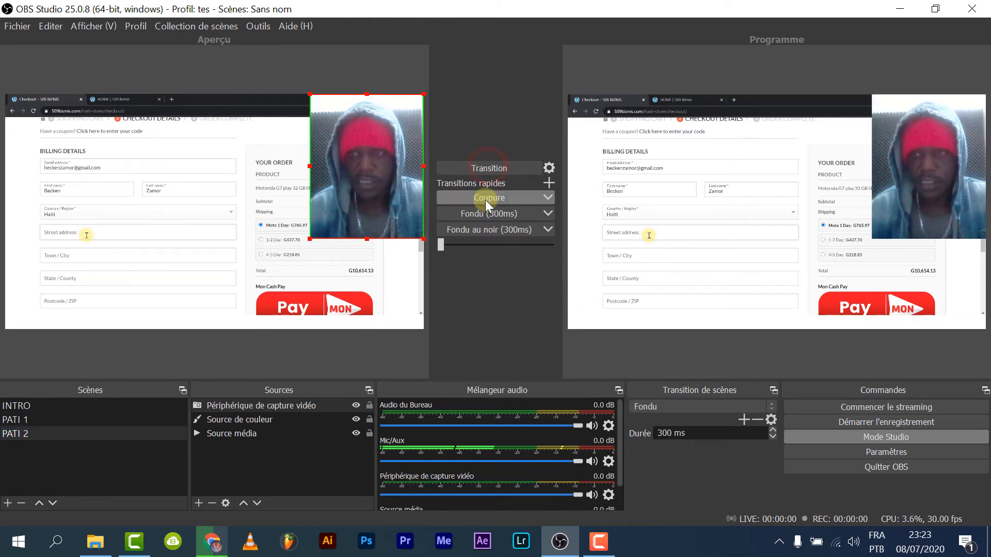
# Add a new Navigateur source to the scene INTRO with the URL chrome://downloads/ and a size of 800 × 600.
pyautogui.click(82, 410)
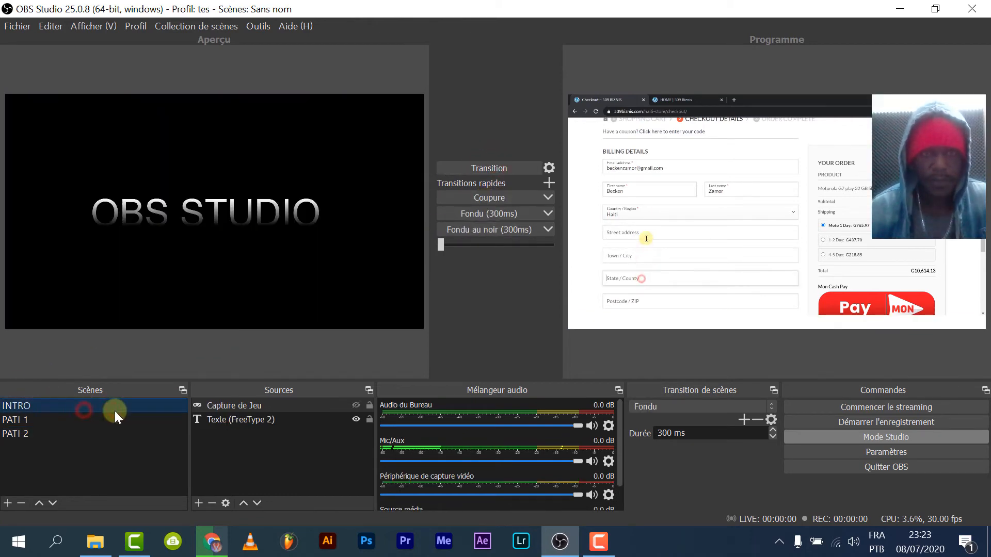
pyautogui.click(198, 502)
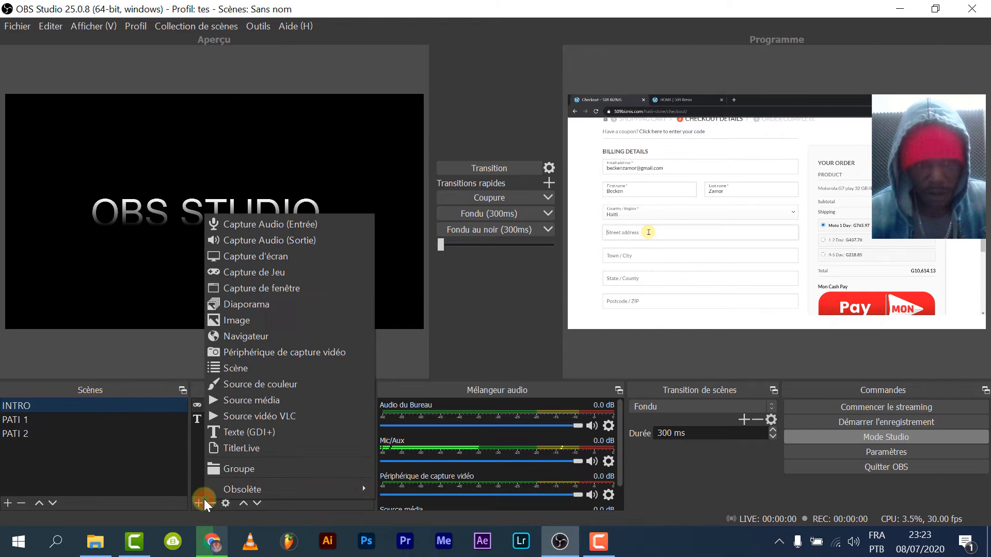
pyautogui.click(259, 336)
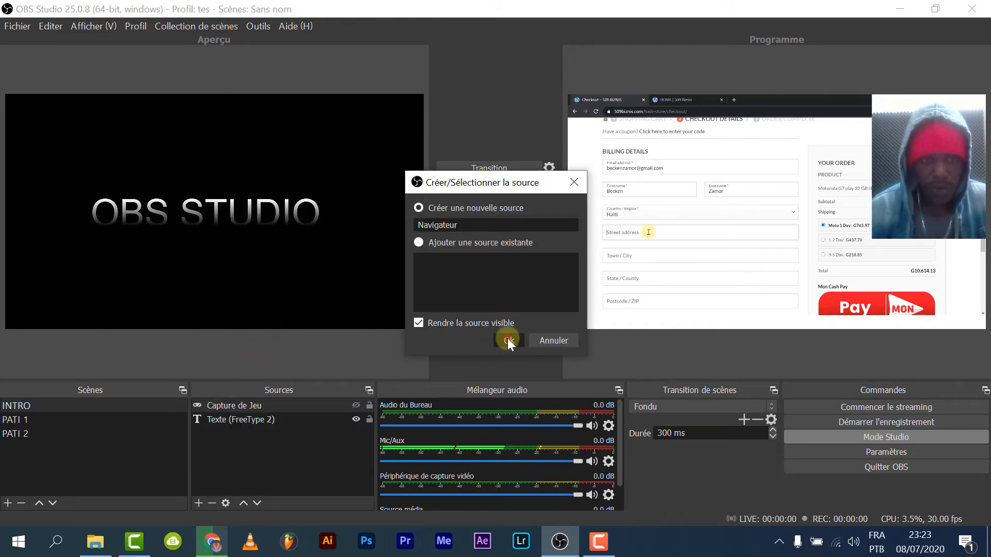
pyautogui.click(506, 340)
pyautogui.scroll(-2, 456, 349)
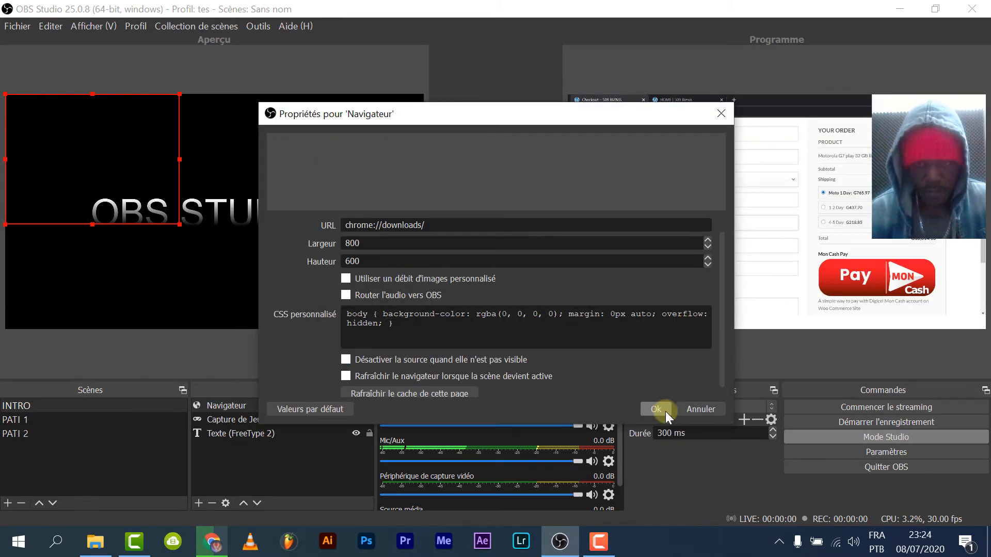
pyautogui.click(663, 408)
# Reopen the Navigateur source's properties, switch to Chrome and load YouTube in a new browser tab.
pyautogui.doubleClick(295, 409)
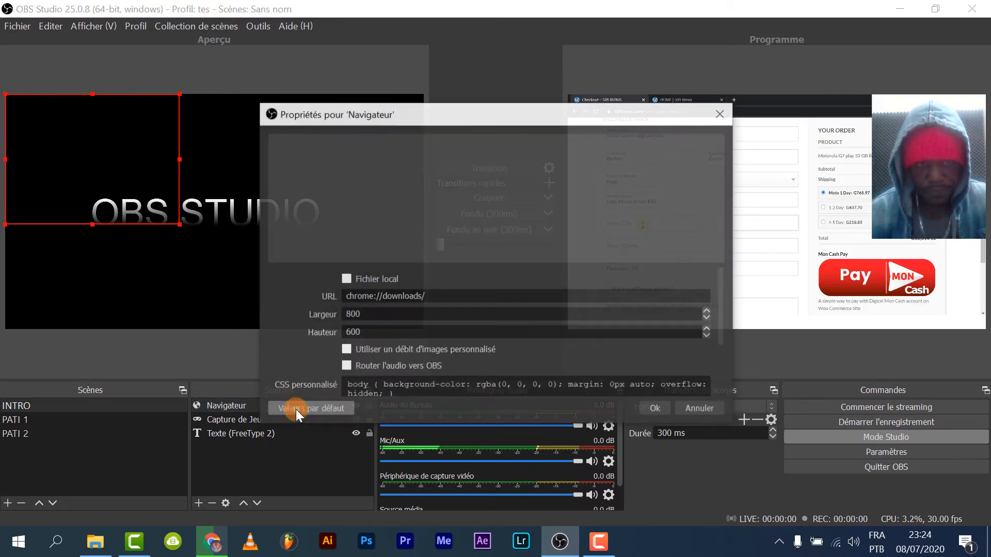
pyautogui.click(213, 542)
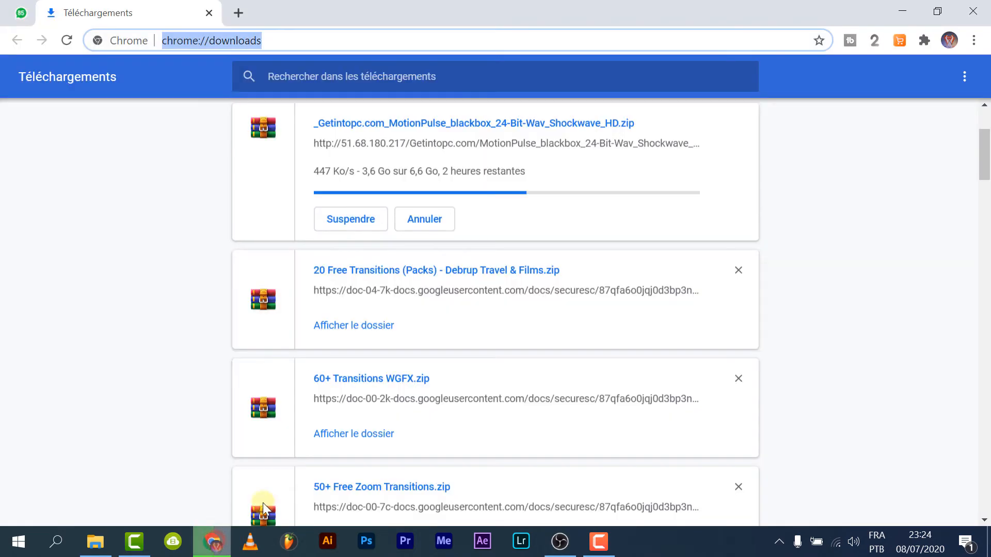
pyautogui.scroll(3, 906, 155)
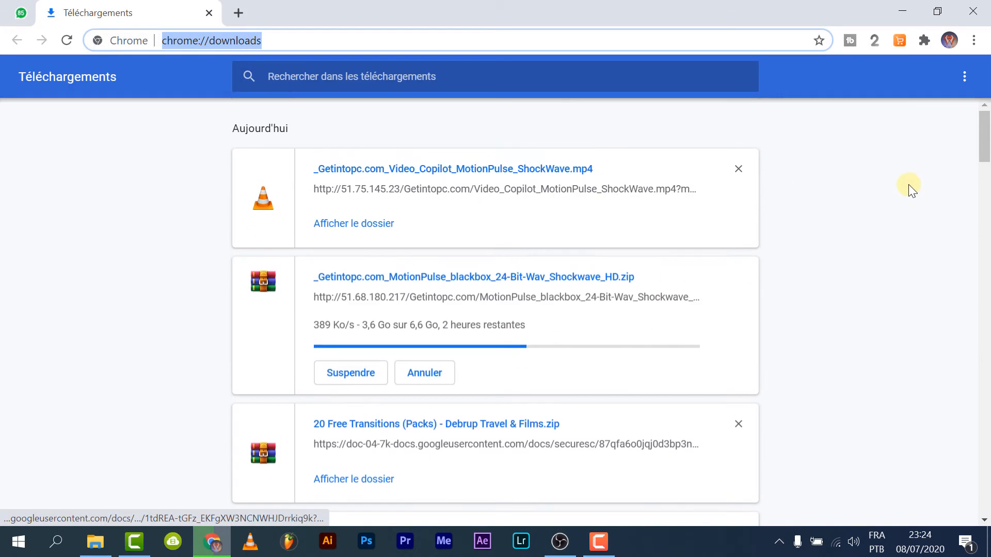
pyautogui.click(238, 10)
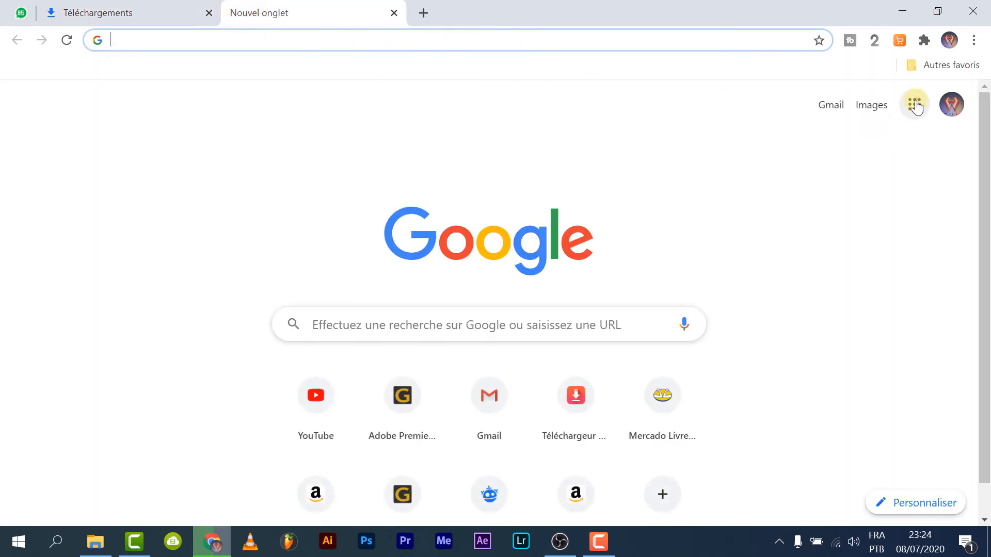
pyautogui.click(915, 104)
pyautogui.click(849, 238)
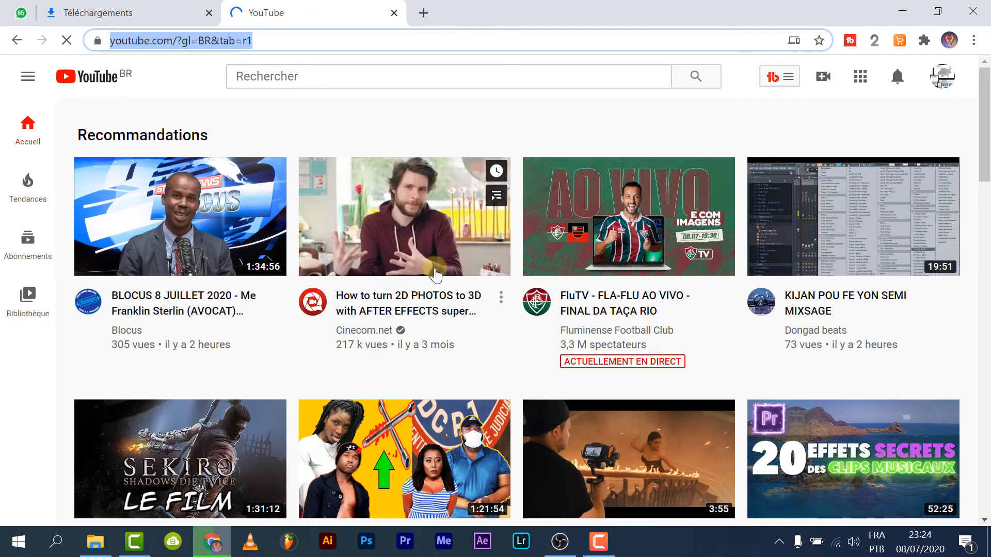
# Open the BLOCUS 8 JUILLET 2020 video, copy its web address and pause playback.
pyautogui.click(206, 206)
pyautogui.click(261, 39)
pyautogui.rightClick(261, 41)
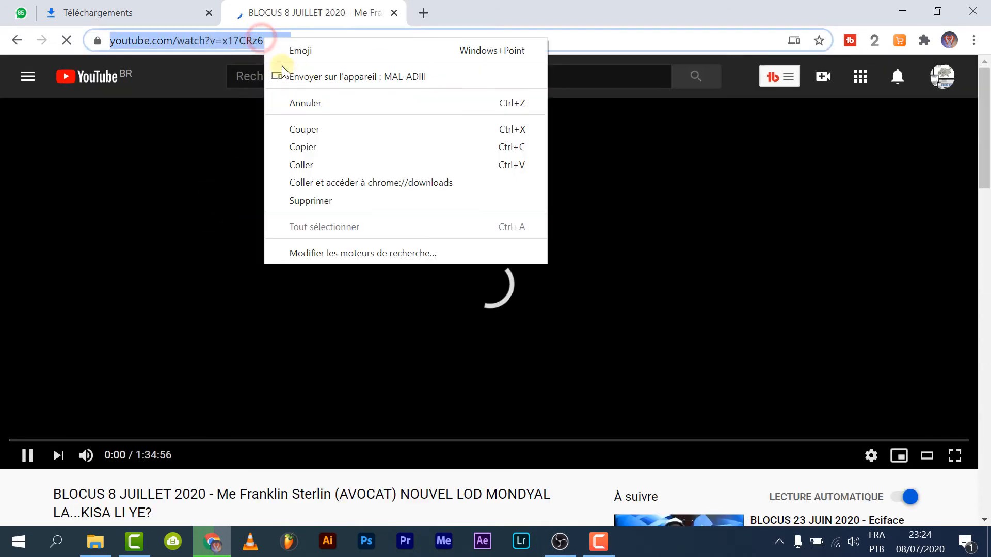
pyautogui.click(318, 149)
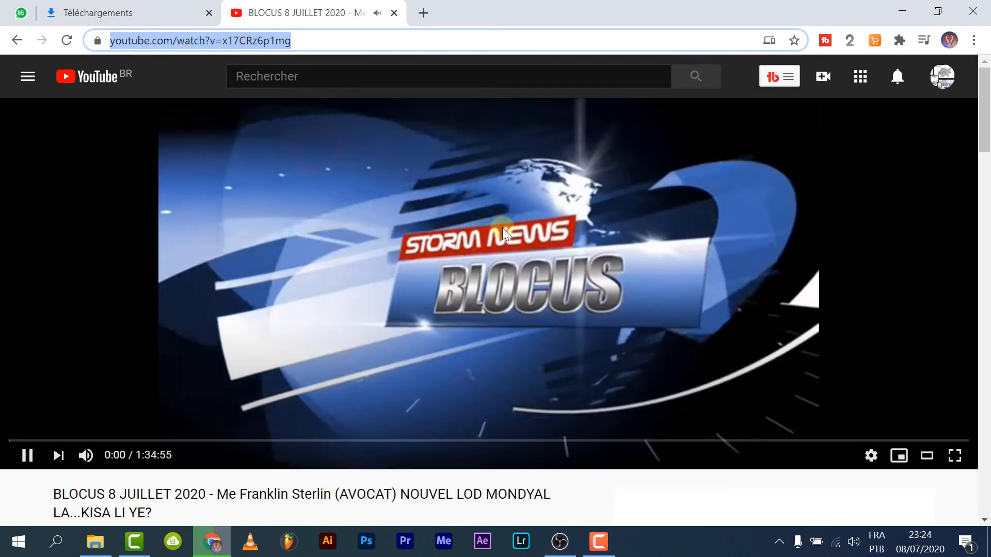
pyautogui.click(469, 261)
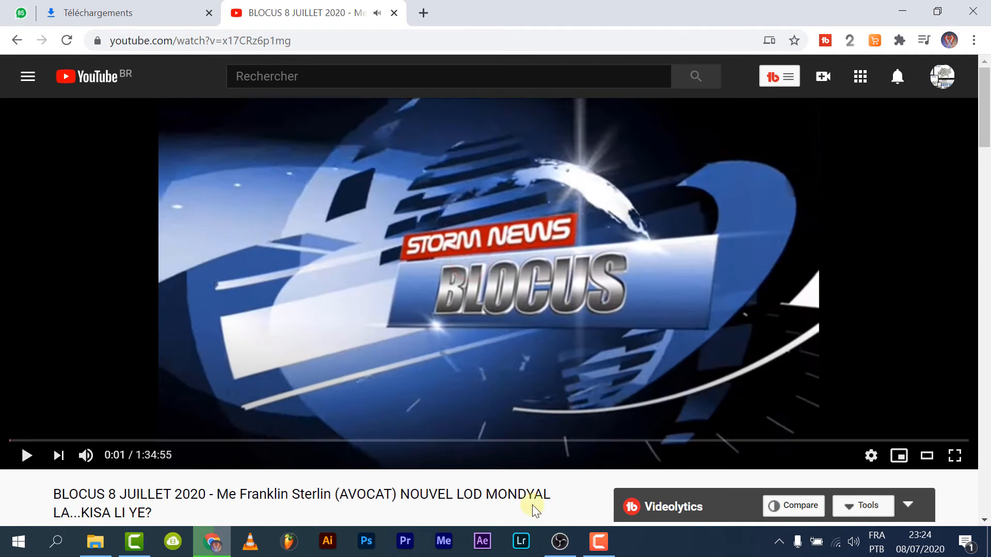
pyautogui.click(564, 545)
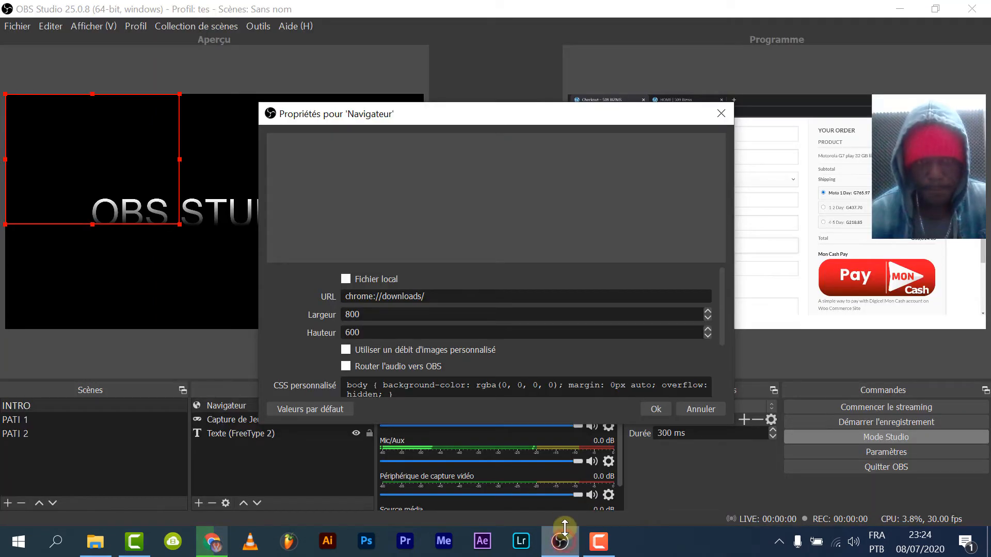
pyautogui.rightClick(443, 300)
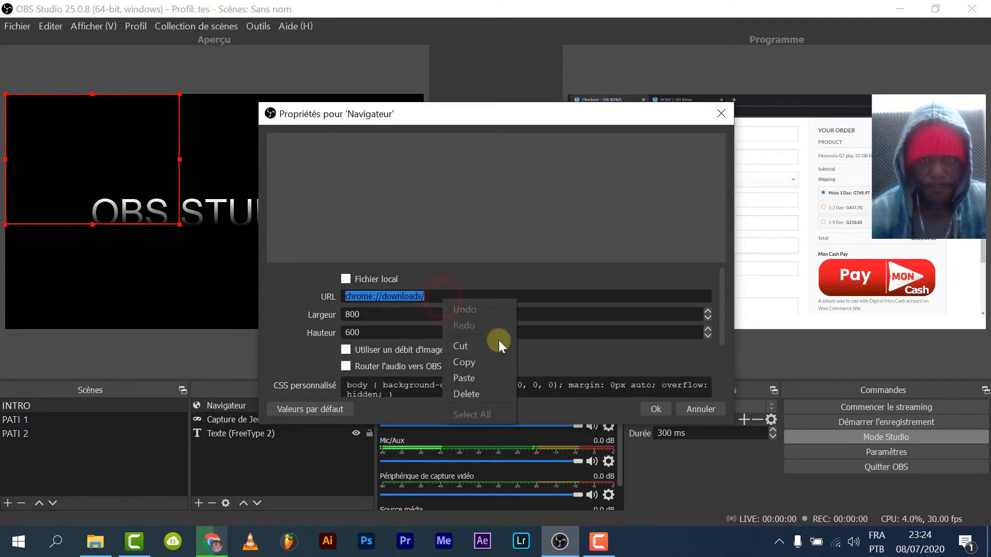
pyautogui.click(479, 377)
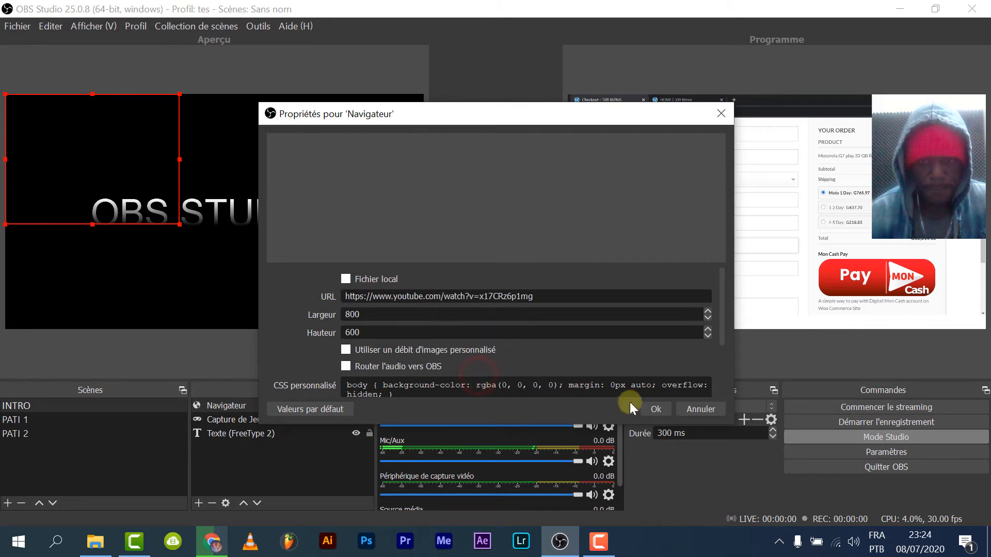
pyautogui.click(653, 409)
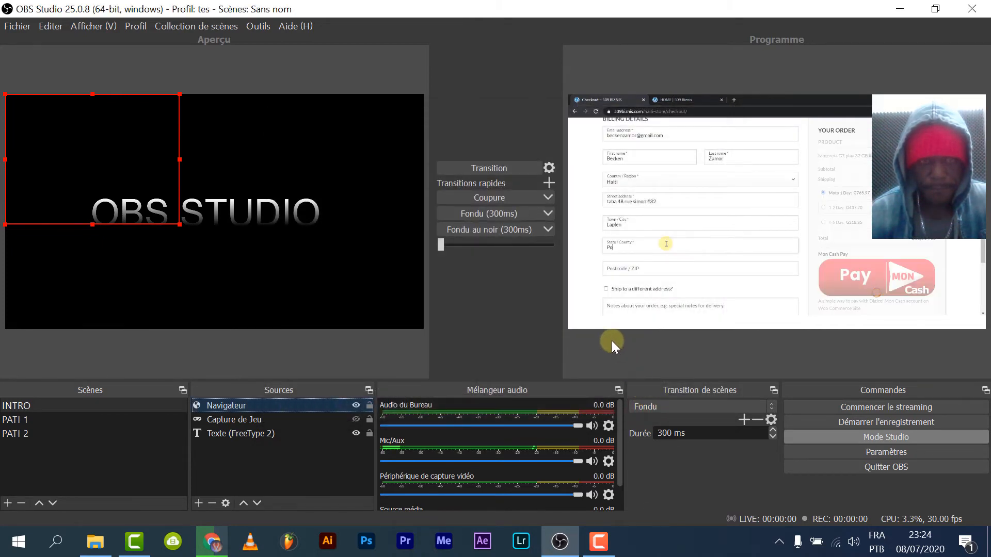
# Transition INTRO to the programme, select INTRO for preview again and accept the Navigateur source's properties.
pyautogui.click(492, 166)
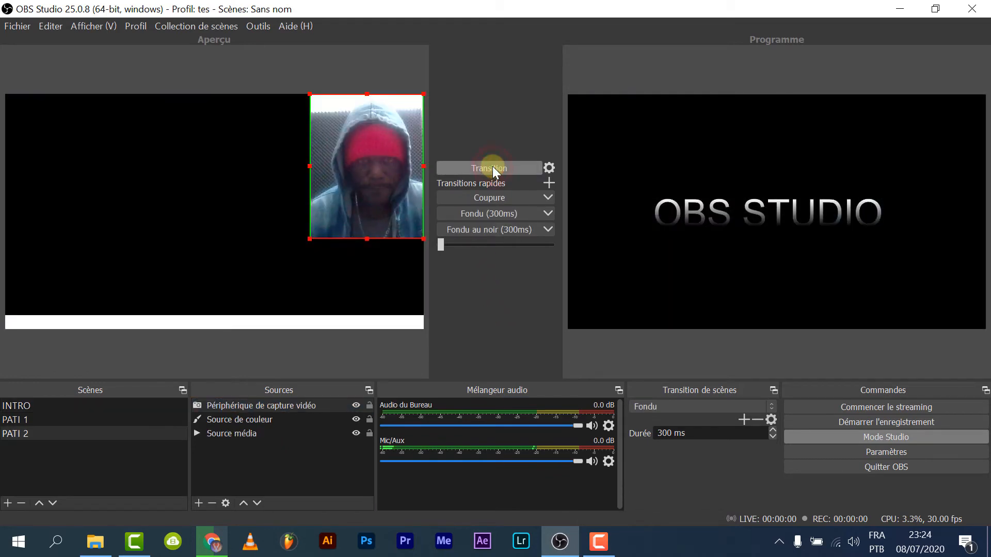
pyautogui.click(67, 410)
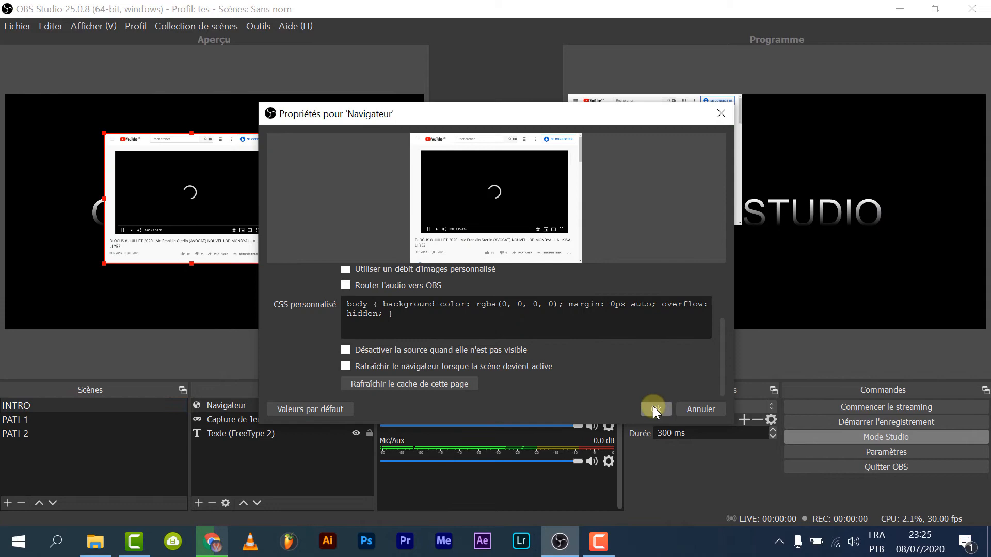
pyautogui.click(654, 409)
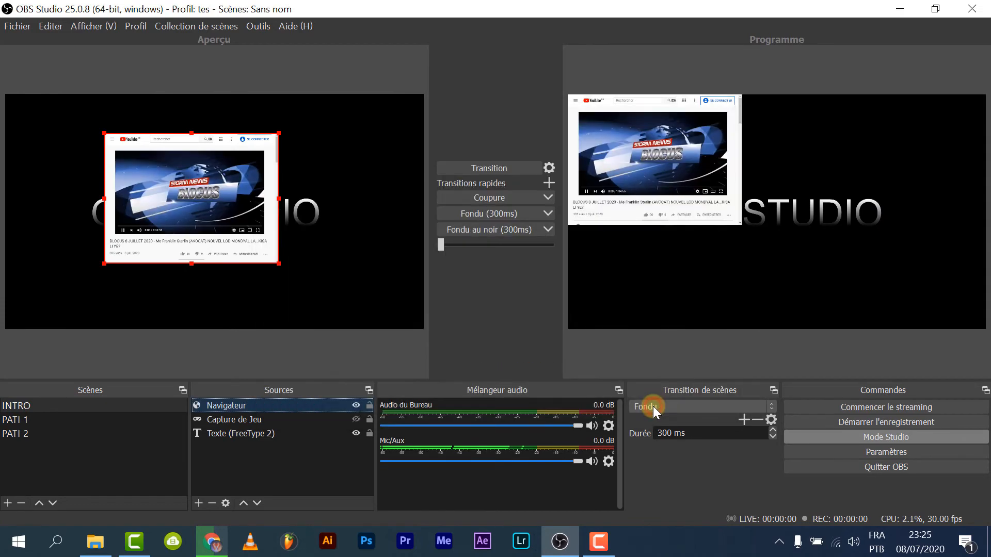
# Enlarge the Navigateur source beyond the full canvas width, shifting it so the YouTube page header falls outside the upper edge.
pyautogui.moveTo(277, 262); pyautogui.dragTo(423, 330)
pyautogui.moveTo(312, 280); pyautogui.dragTo(196, 222)
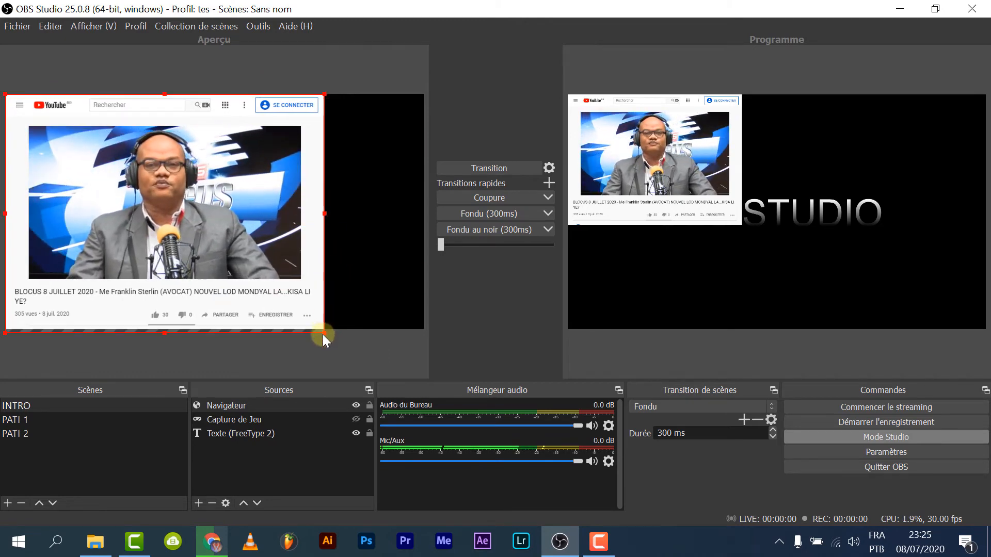
pyautogui.moveTo(324, 333); pyautogui.dragTo(425, 361)
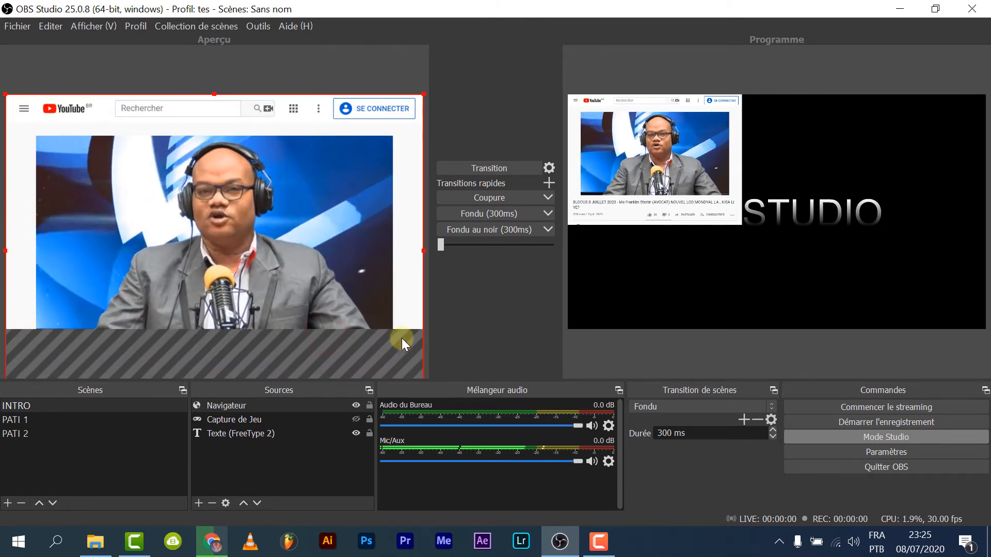
pyautogui.moveTo(330, 259); pyautogui.dragTo(331, 239)
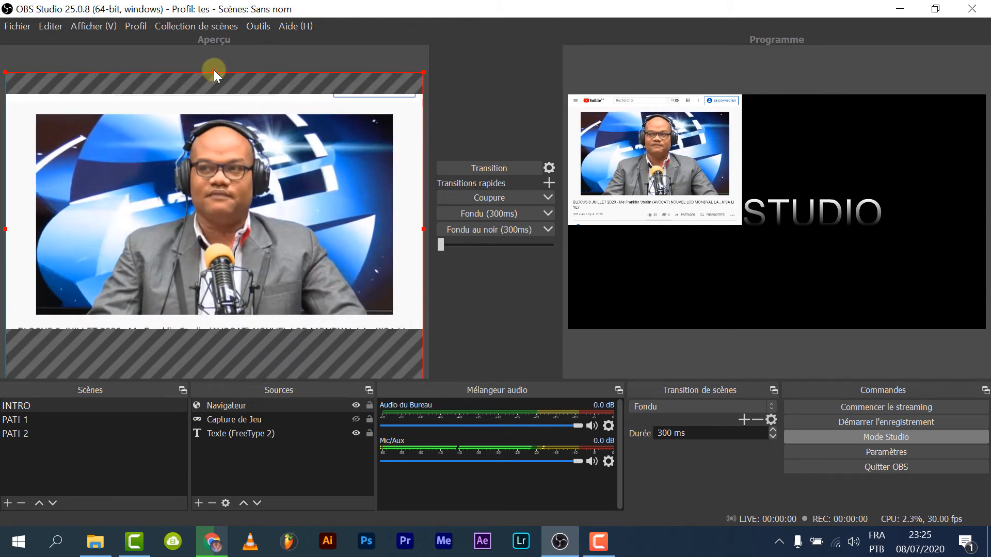
pyautogui.moveTo(213, 70); pyautogui.dragTo(221, 23)
# Fine-position the enlarged Navigateur source so the YouTube video fills the canvas, and transition INTRO to the programme.
pyautogui.moveTo(301, 134); pyautogui.dragTo(262, 183)
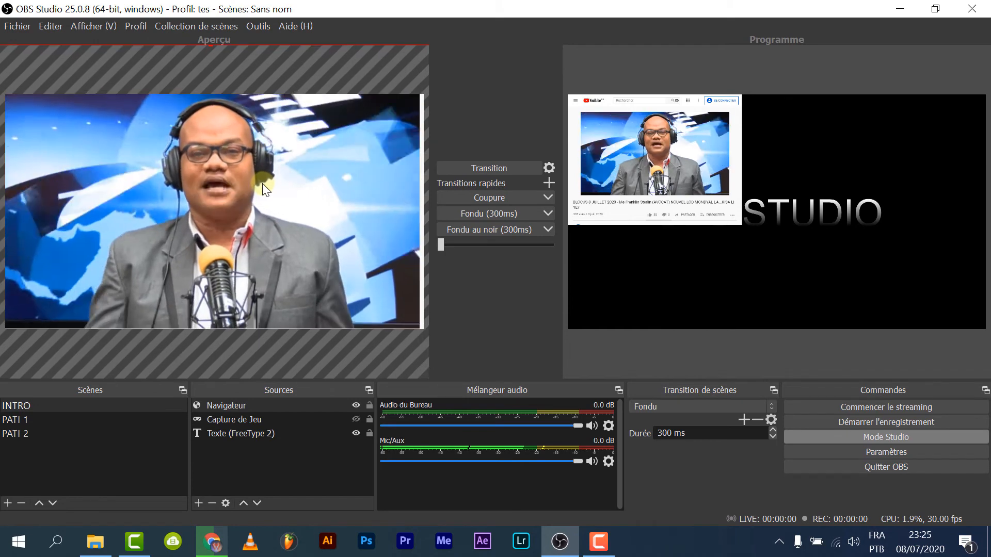
pyautogui.click(211, 42)
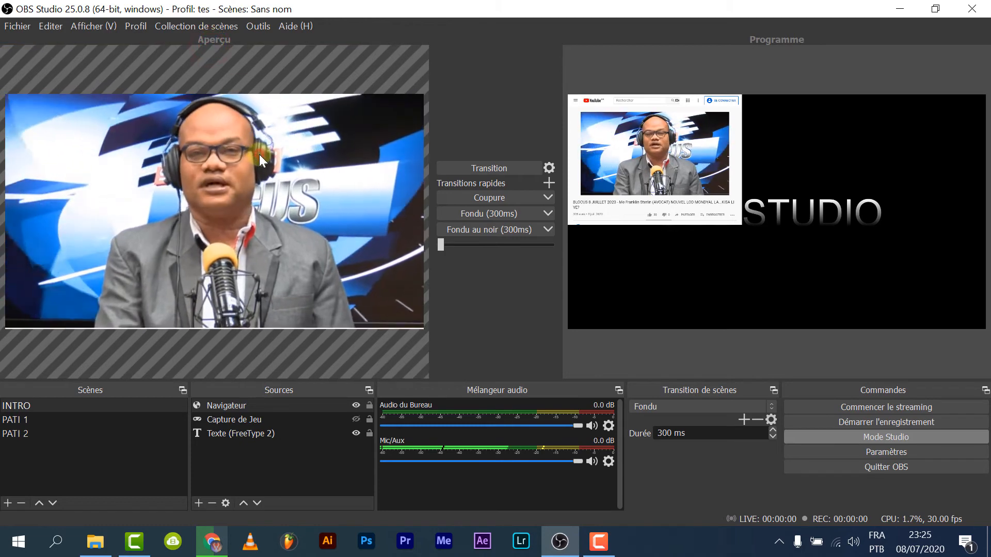
pyautogui.click(256, 159)
pyautogui.moveTo(256, 159); pyautogui.dragTo(257, 162)
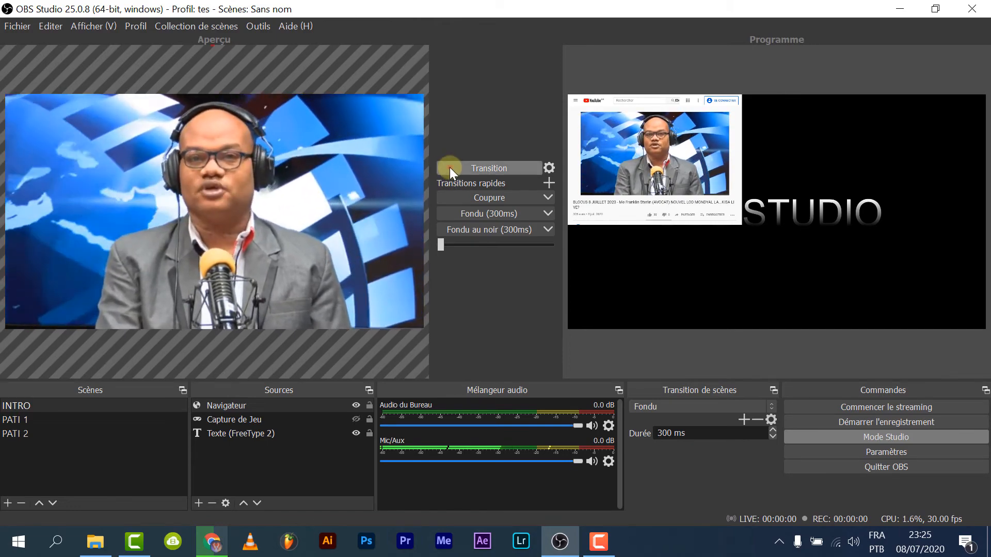
pyautogui.click(450, 167)
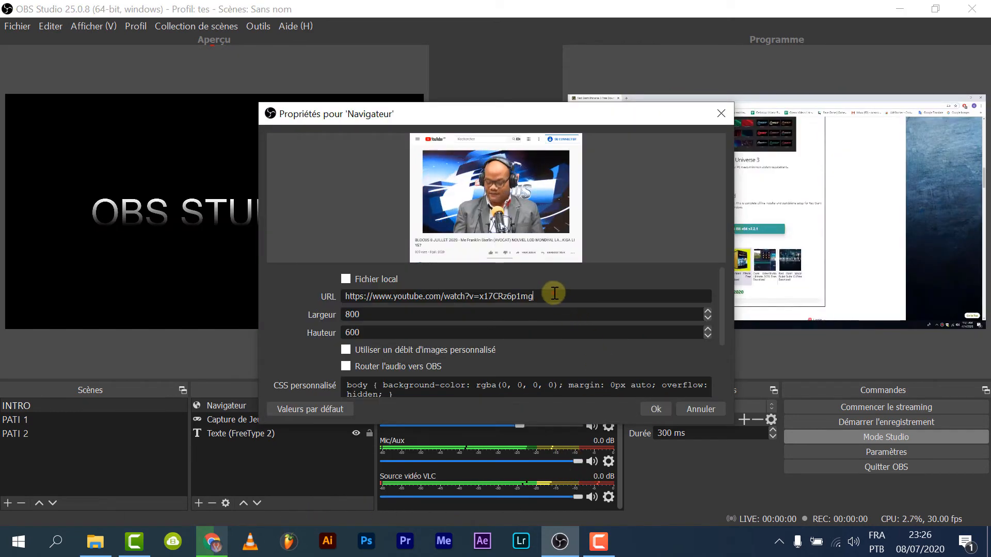
# Clear the URL in the Navigateur source's properties and accept the change.
pyautogui.moveTo(556, 295); pyautogui.dragTo(273, 281)
pyautogui.press('BackSpace')
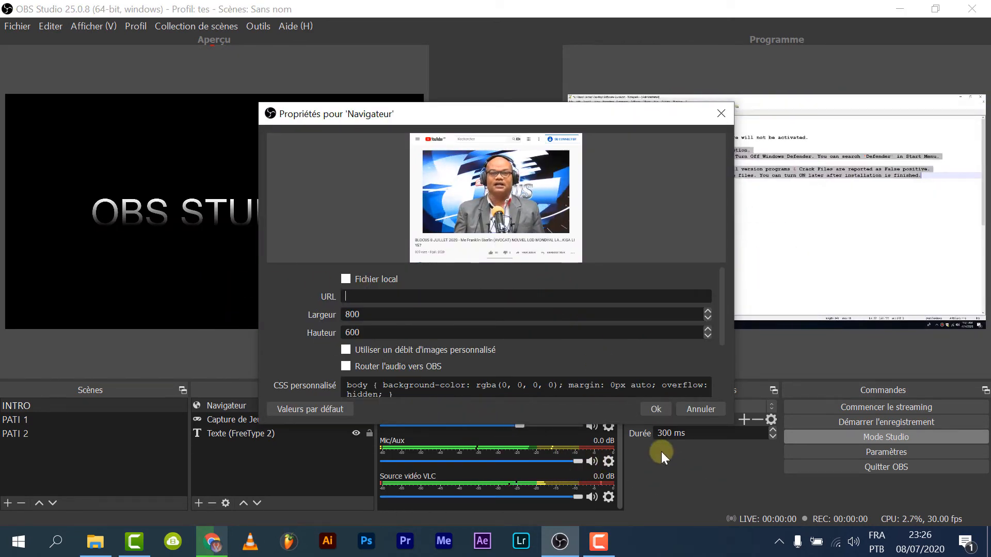
pyautogui.click(658, 408)
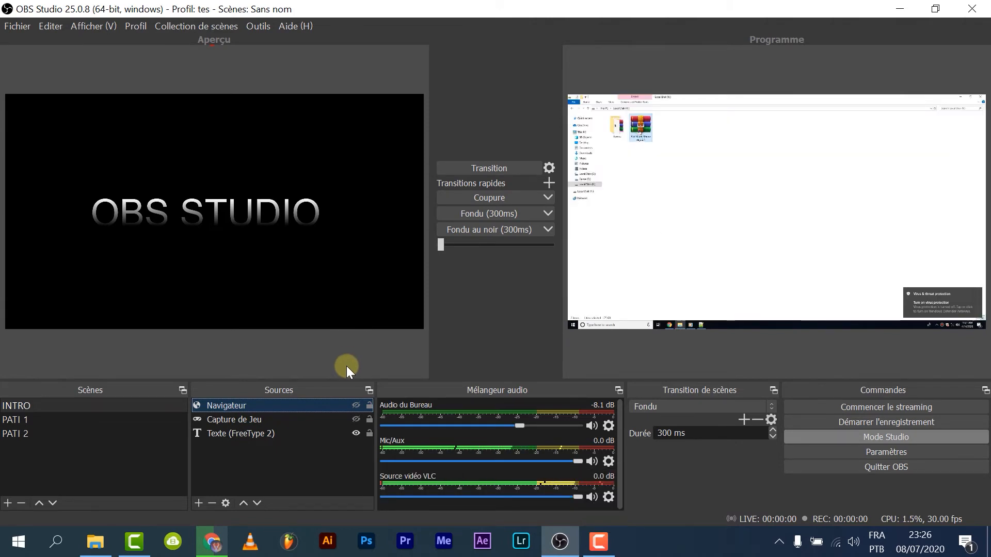
# Toggle the visibility of the Capture de Jeu and Navigateur sources on, then hide both again.
pyautogui.click(356, 420)
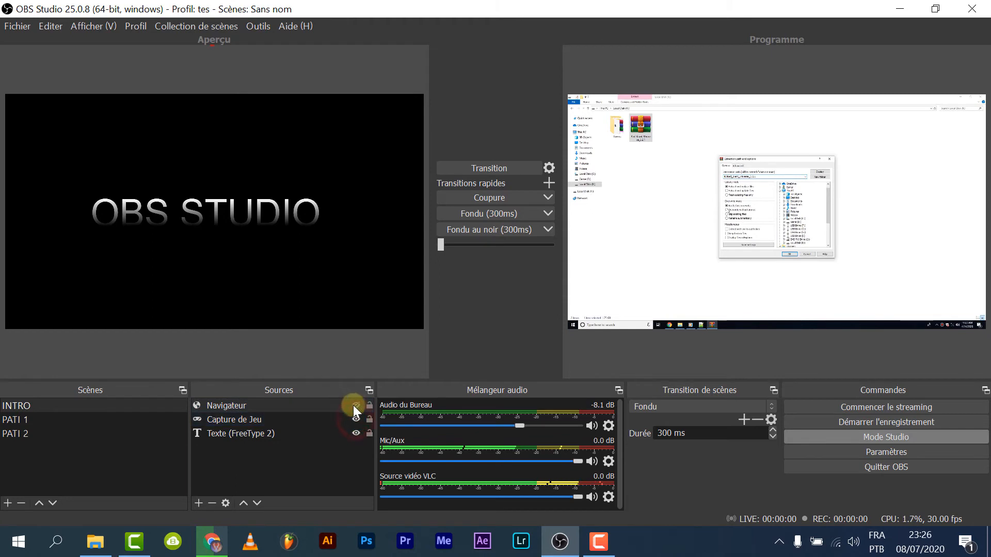
pyautogui.click(356, 405)
pyautogui.click(357, 405)
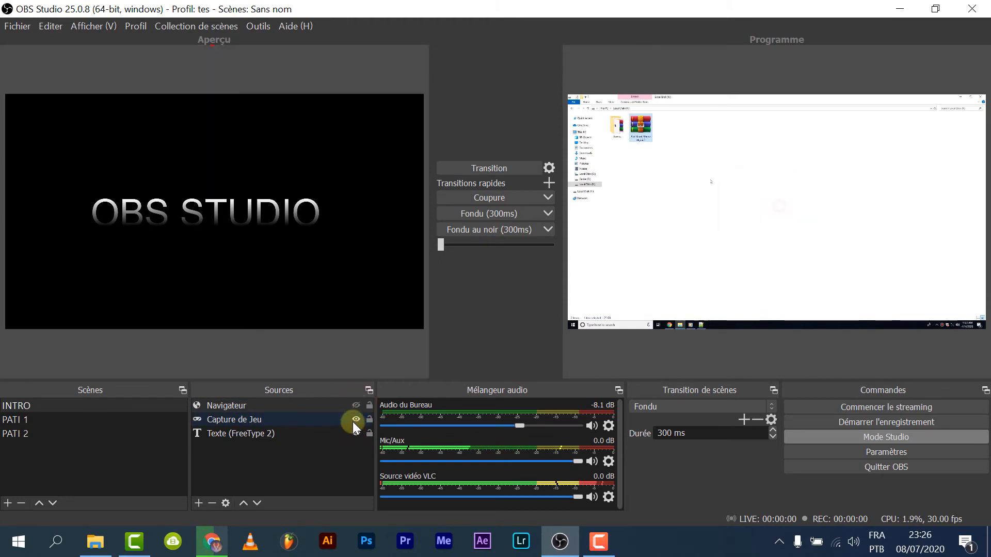
pyautogui.click(355, 418)
# Hide the Capture de Jeu source and add a new Image source to INTRO using 203.jpg from the desktop.
pyautogui.click(271, 433)
pyautogui.click(197, 485)
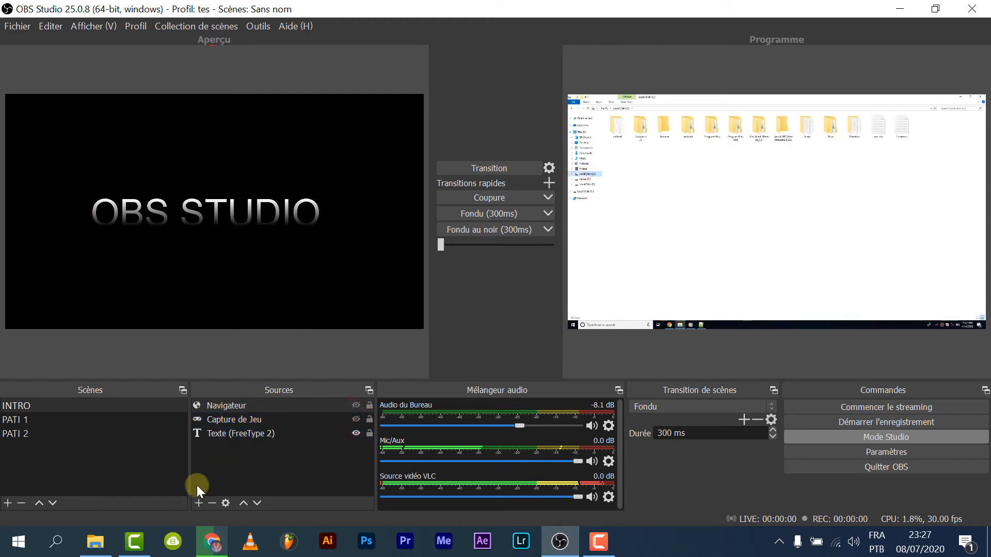
pyautogui.click(201, 501)
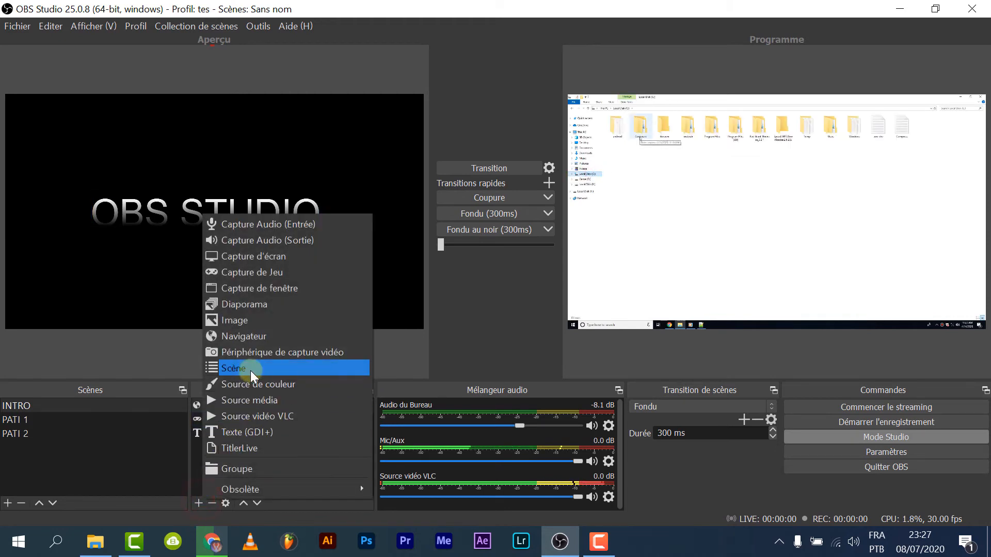
pyautogui.click(242, 321)
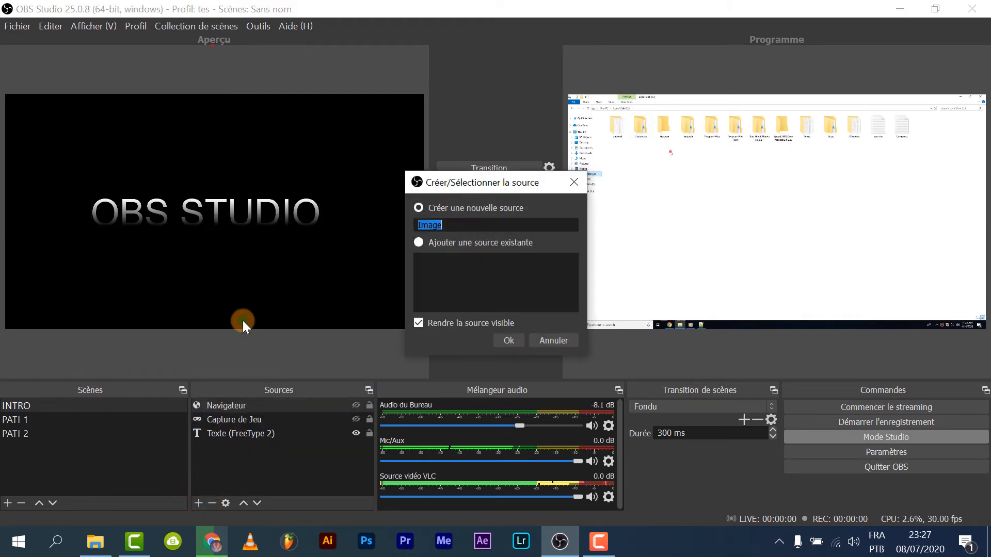
pyautogui.click(509, 338)
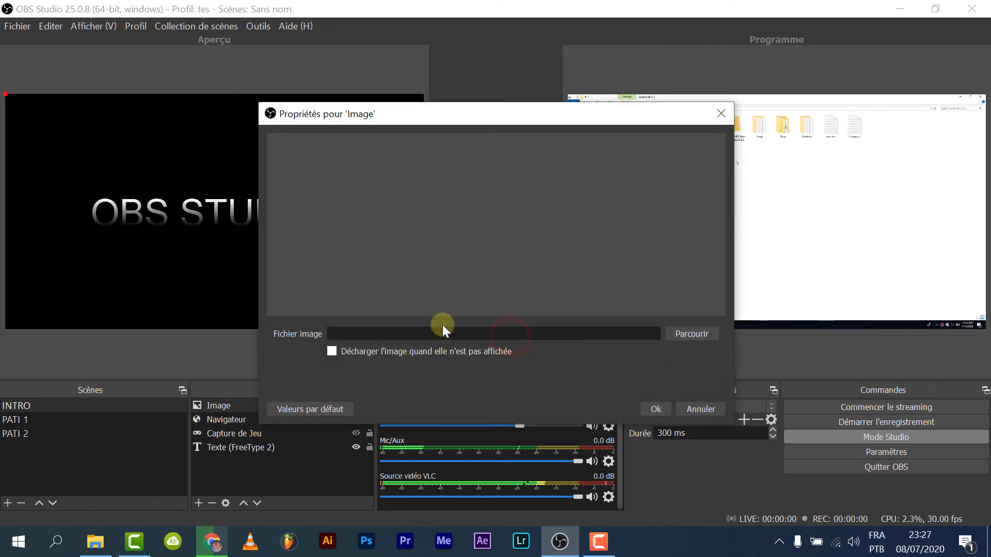
pyautogui.click(675, 335)
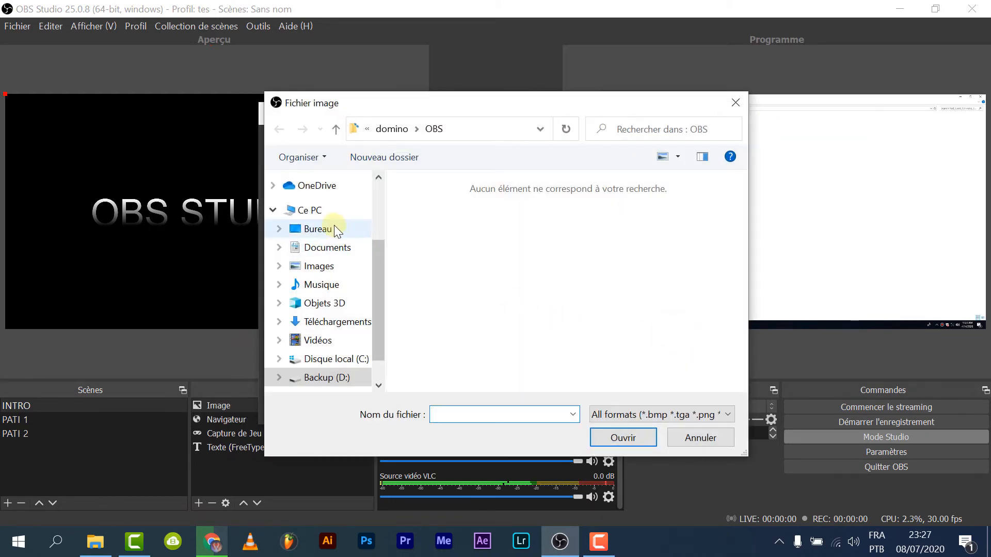
pyautogui.click(332, 229)
pyautogui.click(439, 358)
pyautogui.click(623, 437)
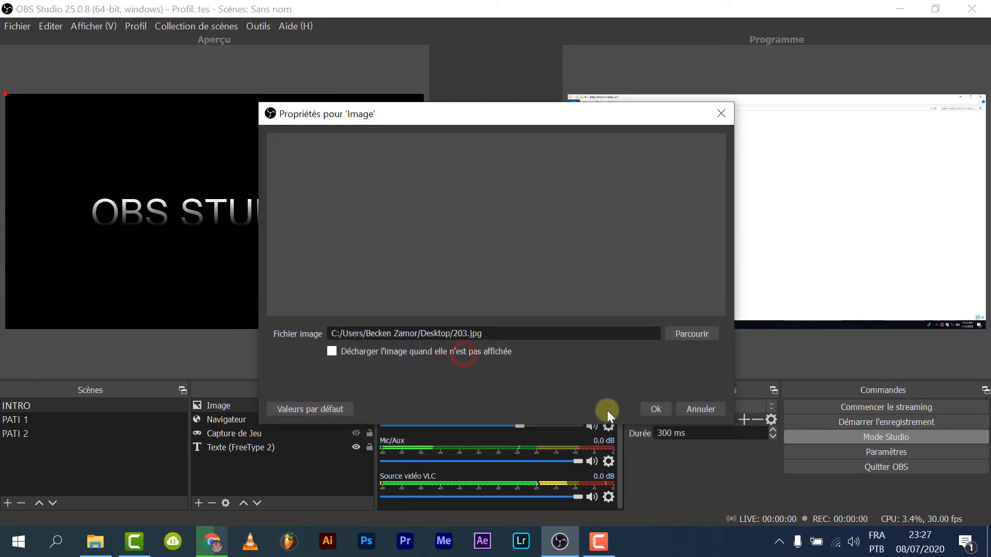
pyautogui.click(661, 410)
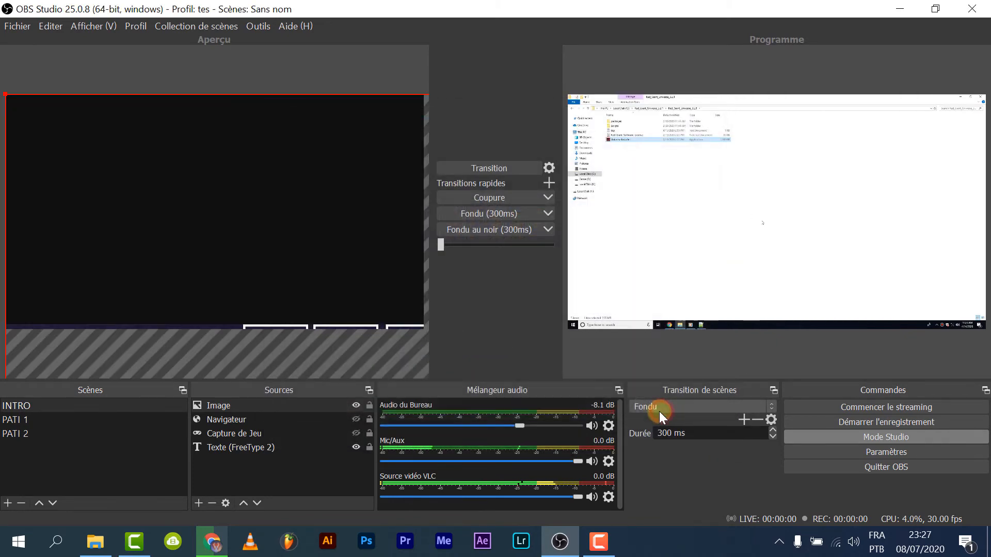
# Shrink the oversized Image source to slightly smaller than the canvas and move it near the canvas centre.
pyautogui.moveTo(6, 93); pyautogui.dragTo(37, 107)
pyautogui.moveTo(336, 172); pyautogui.dragTo(256, 202)
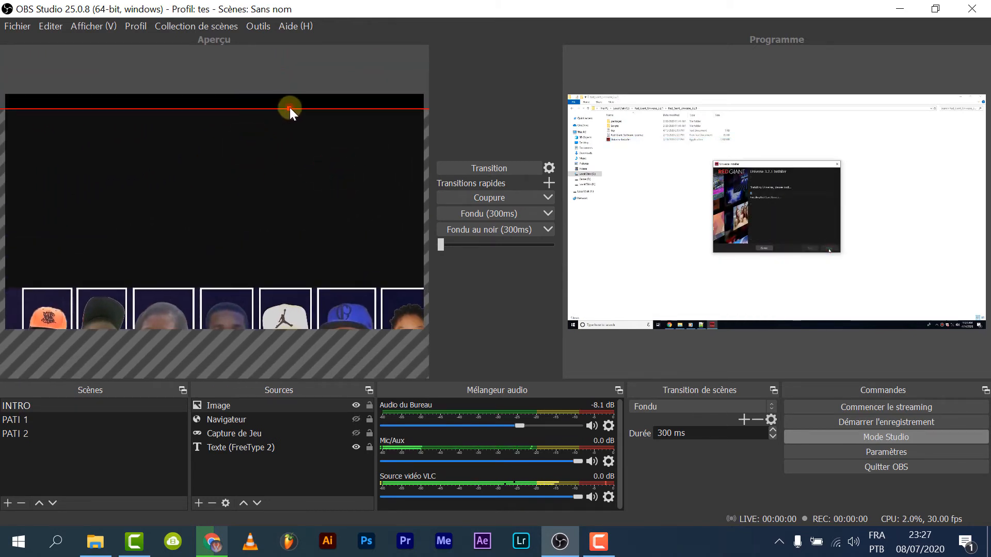
pyautogui.moveTo(288, 109); pyautogui.dragTo(169, 221)
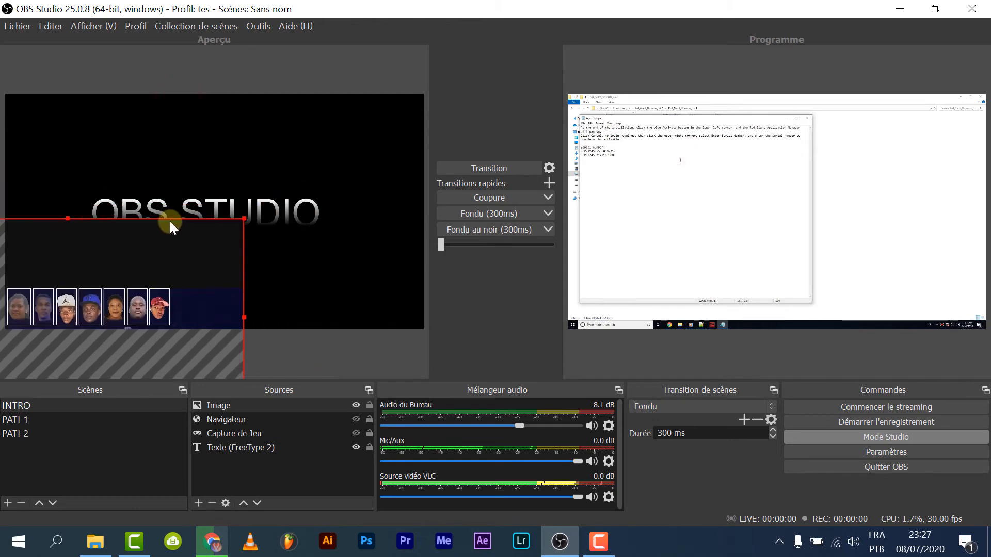
pyautogui.moveTo(149, 259); pyautogui.dragTo(304, 150)
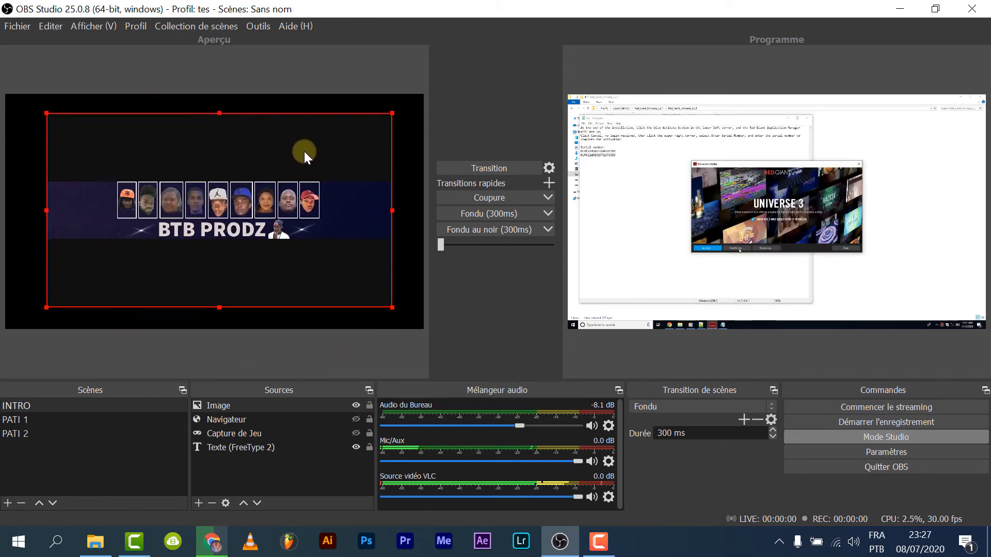
# Resize and reposition the Image source so that the BTB PRODZ banner image fills the whole canvas.
pyautogui.moveTo(392, 306); pyautogui.dragTo(431, 329)
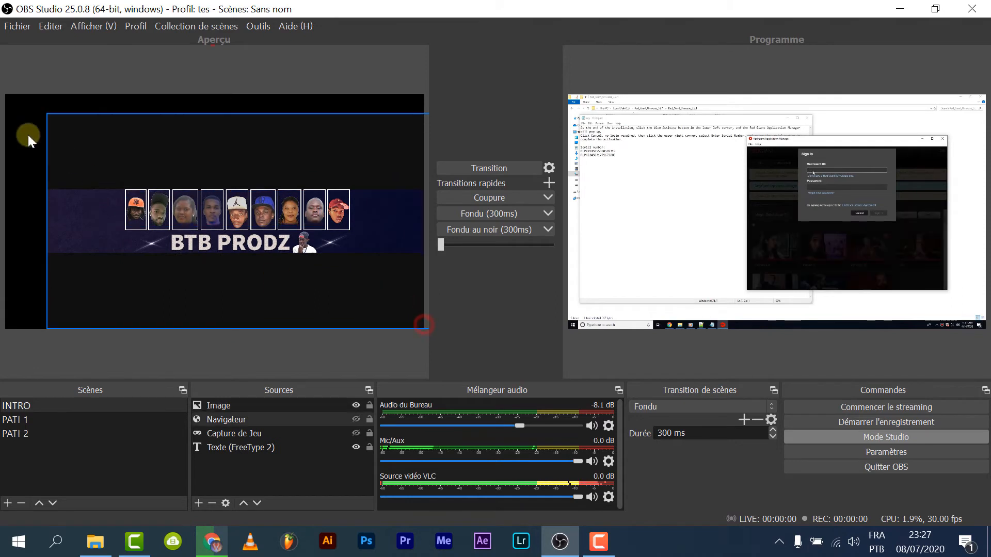
pyautogui.click(94, 139)
pyautogui.moveTo(51, 122); pyautogui.dragTo(8, 101)
pyautogui.moveTo(336, 211); pyautogui.dragTo(364, 224)
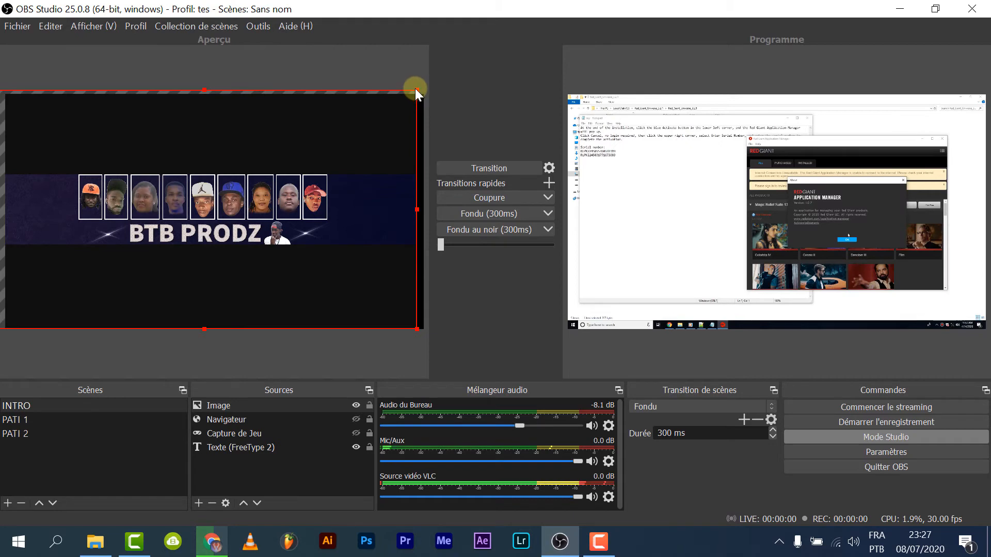
pyautogui.moveTo(414, 88); pyautogui.dragTo(411, 93)
pyautogui.moveTo(392, 138); pyautogui.dragTo(404, 137)
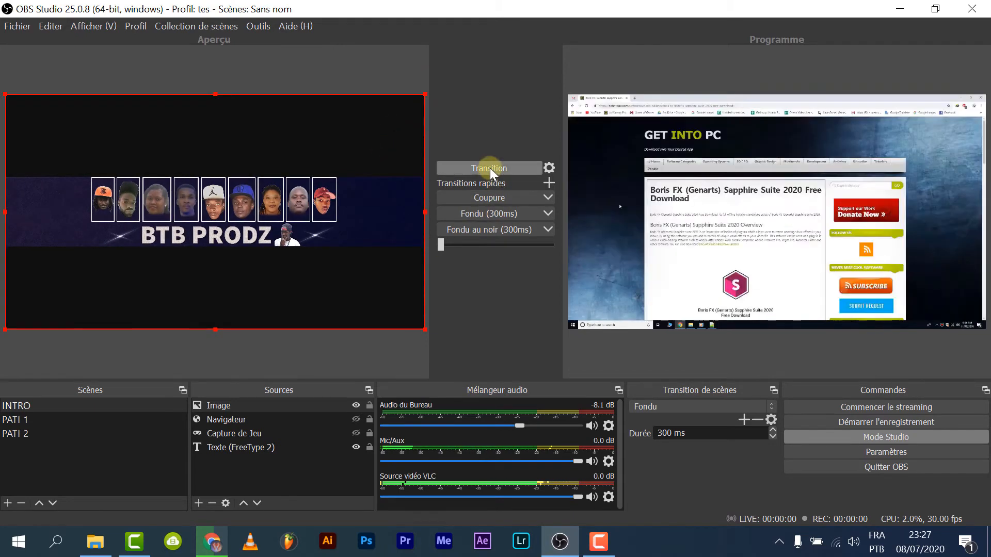
# Transition INTRO to the programme, and preview the PATI 1 and PATI 2 scenes before reselecting INTRO.
pyautogui.click(490, 168)
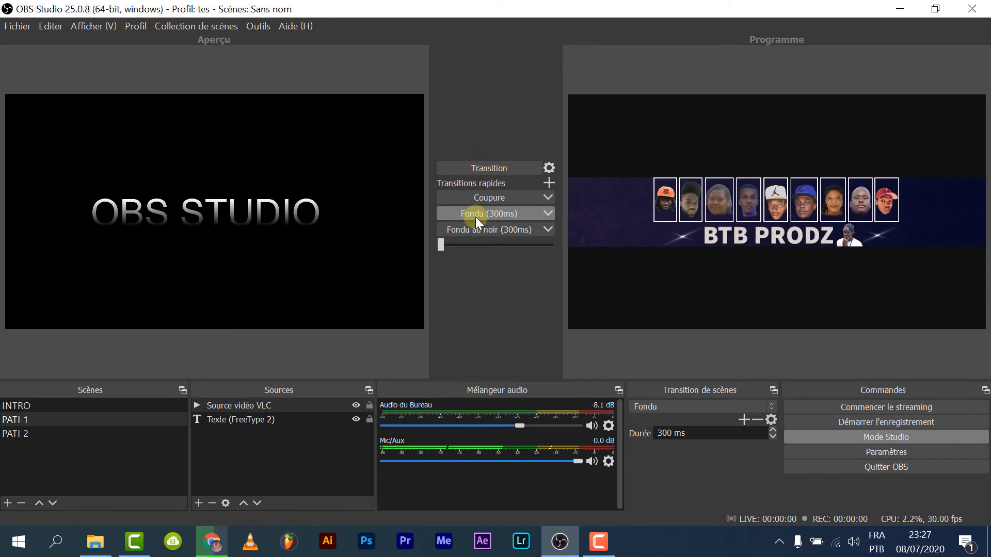
pyautogui.click(344, 220)
pyautogui.click(29, 432)
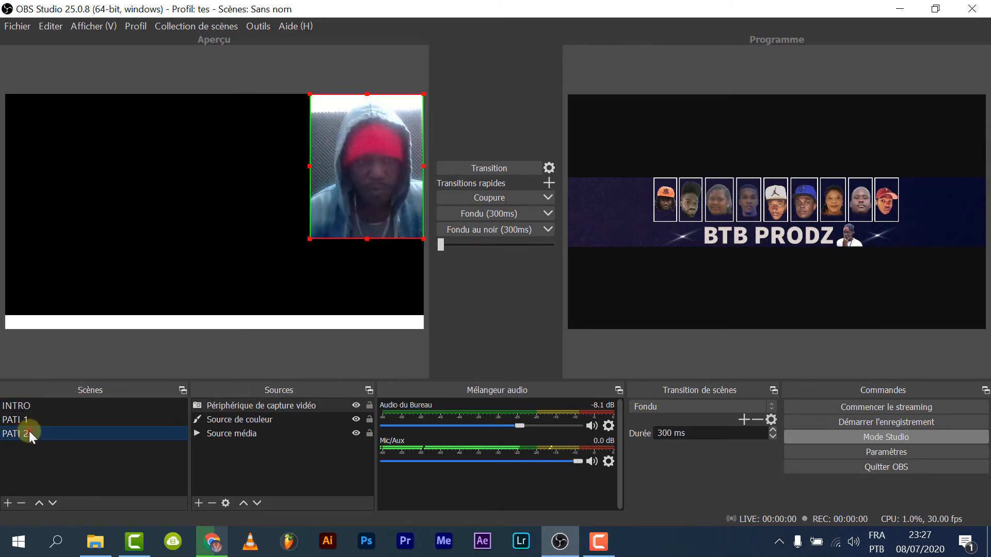
pyautogui.click(44, 407)
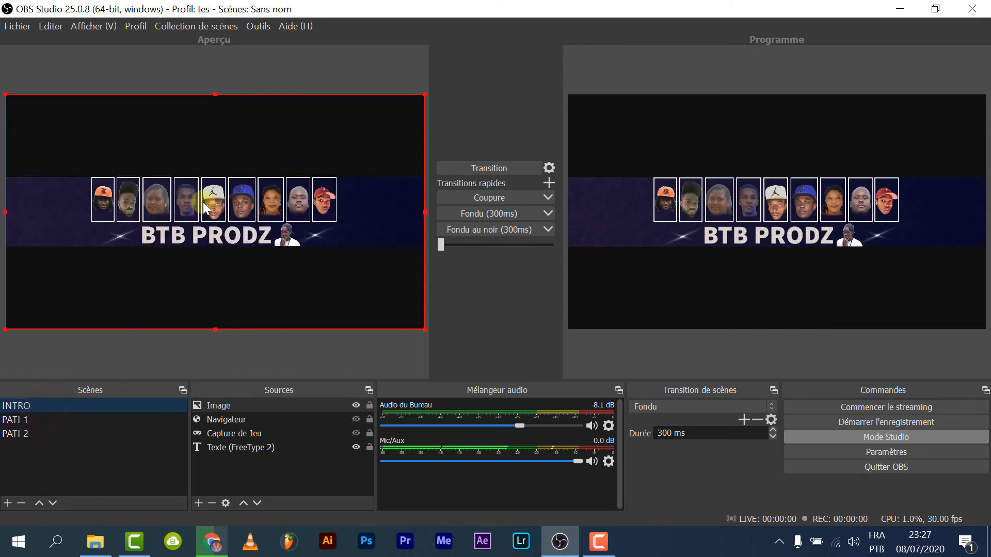
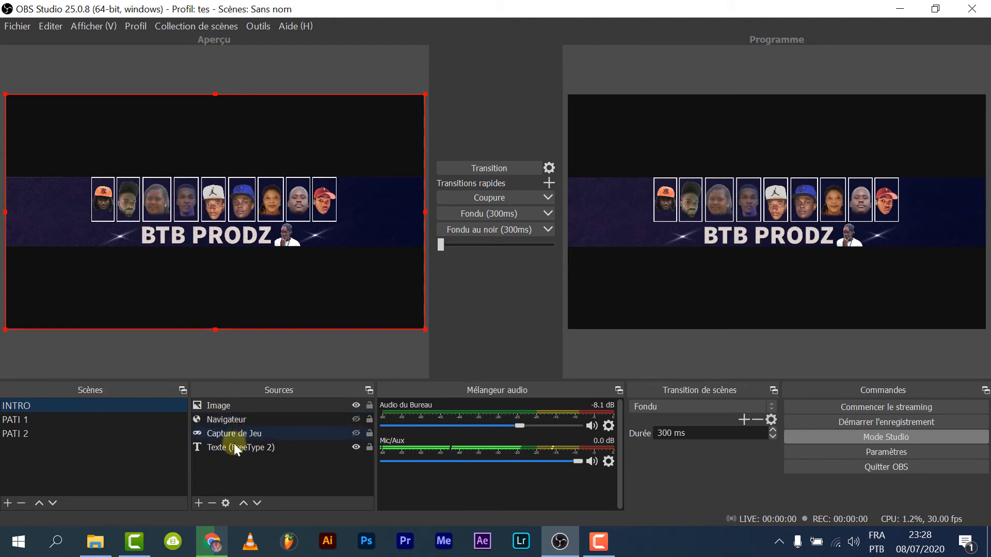
# Add the media source Source média 2 to INTRO, try Bad_Reception_And_Interference.wav as its local file, and dismiss its properties.
pyautogui.click(199, 503)
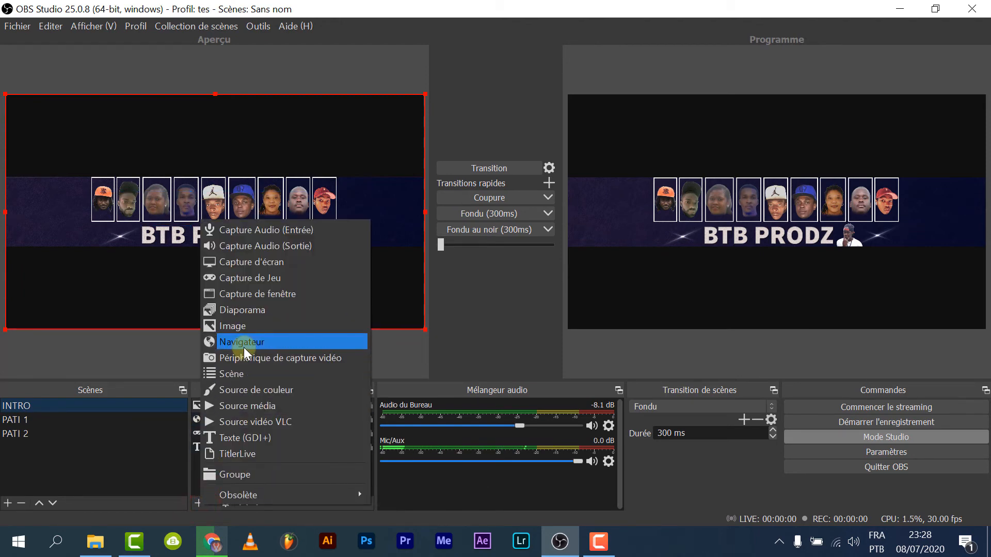
pyautogui.click(267, 407)
pyautogui.click(500, 343)
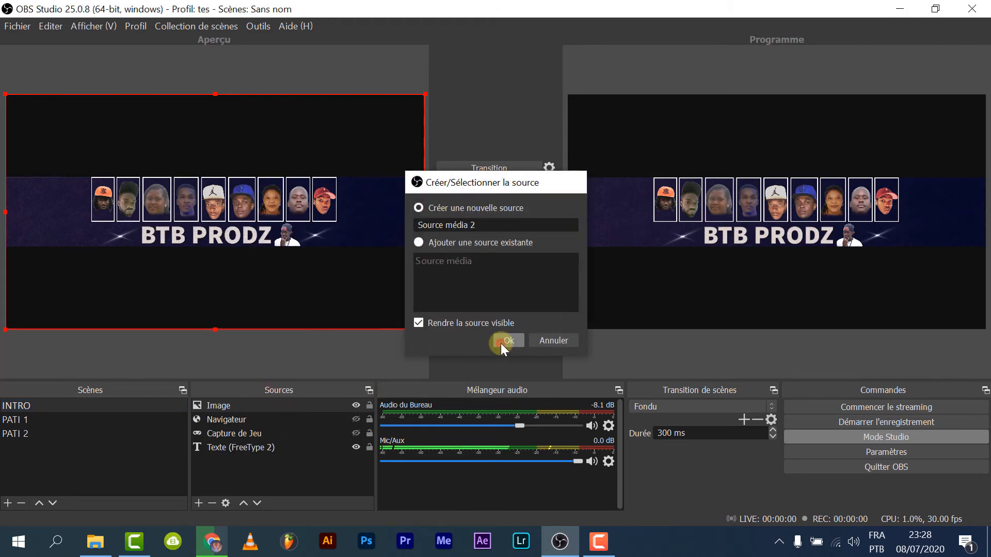
pyautogui.click(663, 322)
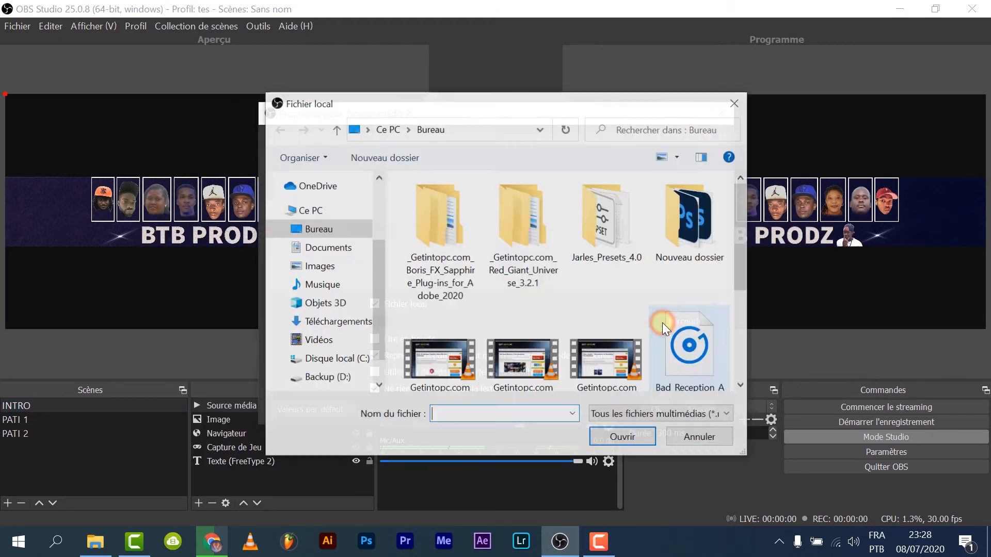
pyautogui.doubleClick(692, 346)
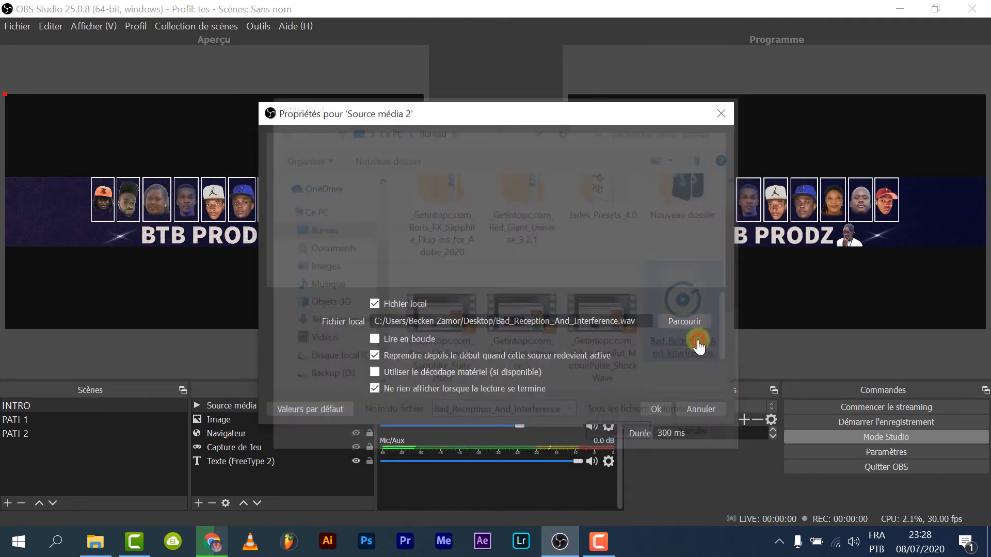
pyautogui.click(706, 407)
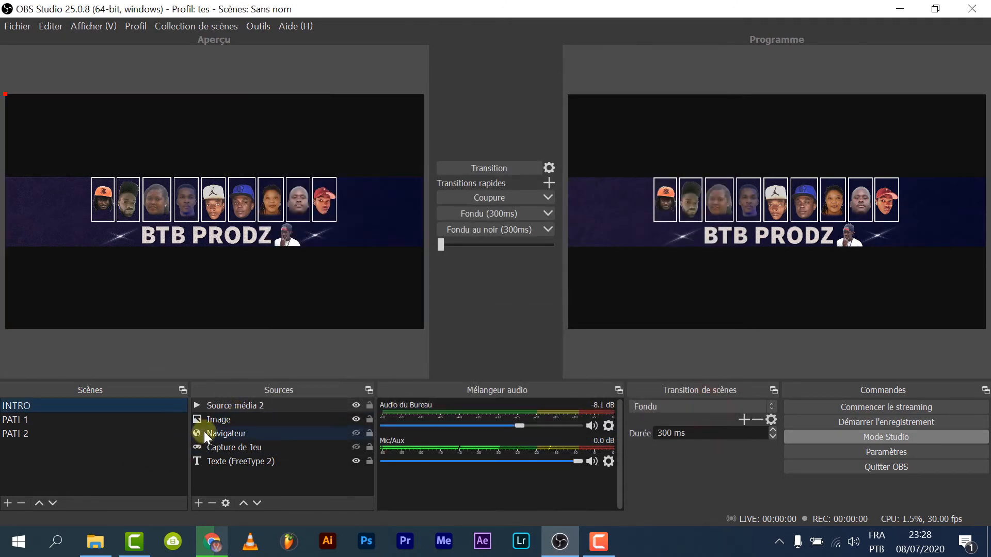
# Add a Capture de fenêtre source to INTRO that captures the Chrome window showing the YouTube video.
pyautogui.click(199, 503)
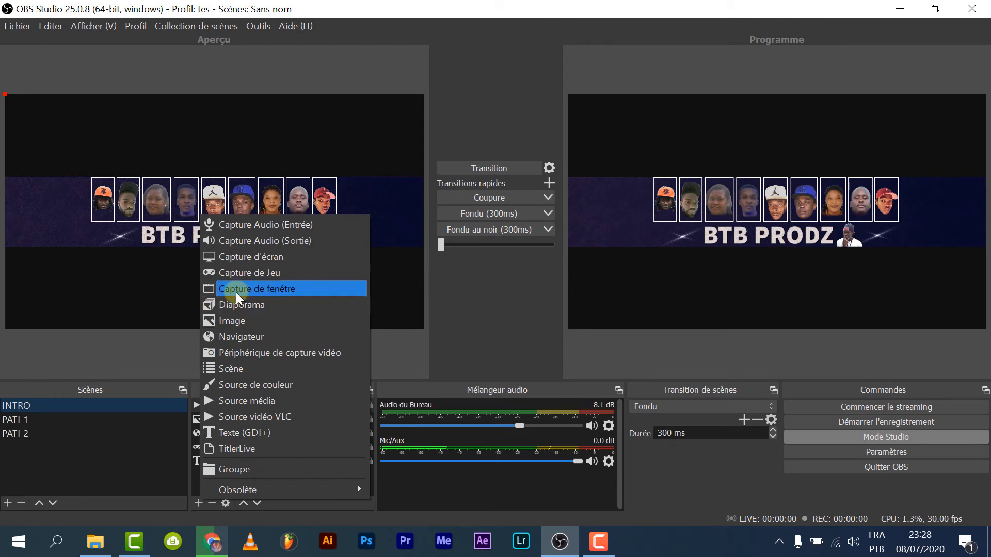
pyautogui.click(280, 287)
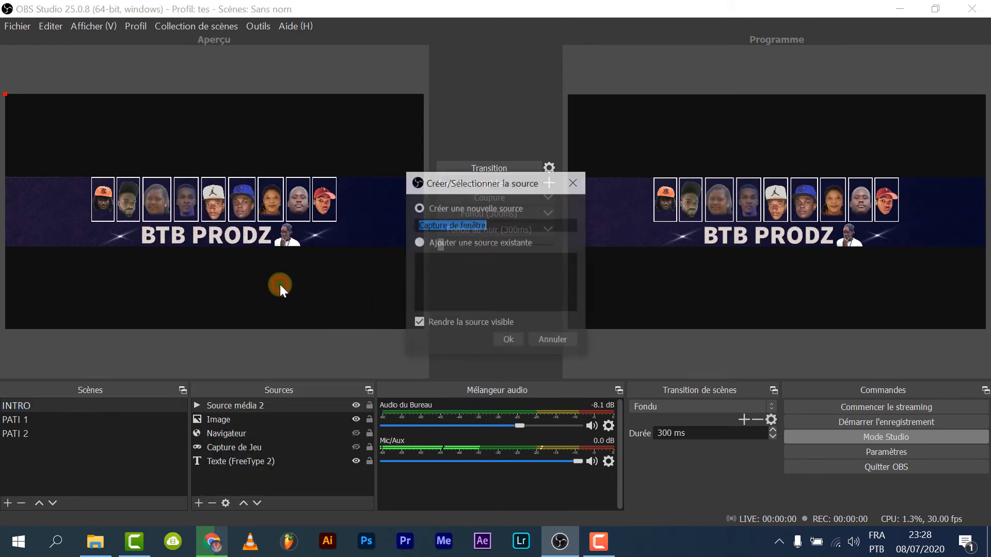
pyautogui.click(513, 339)
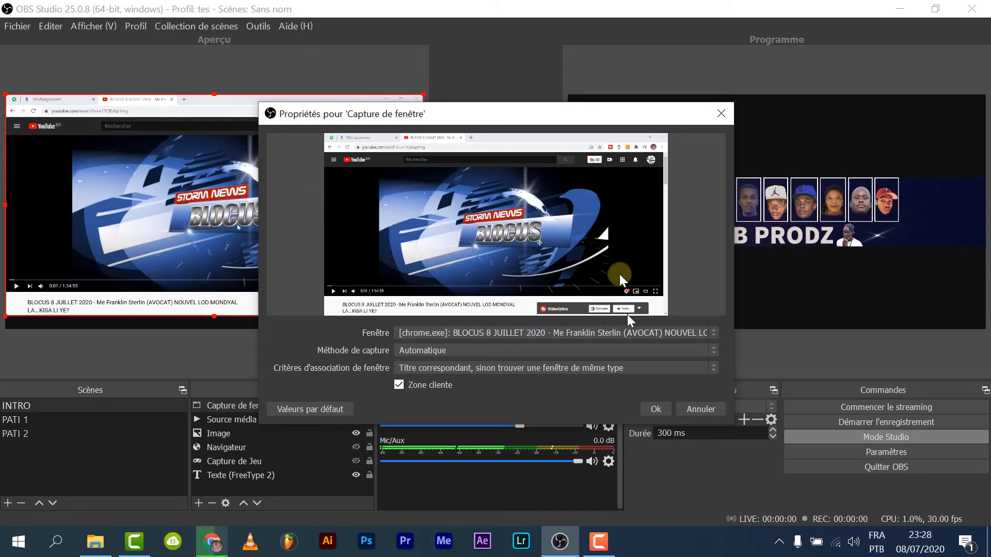
pyautogui.click(656, 409)
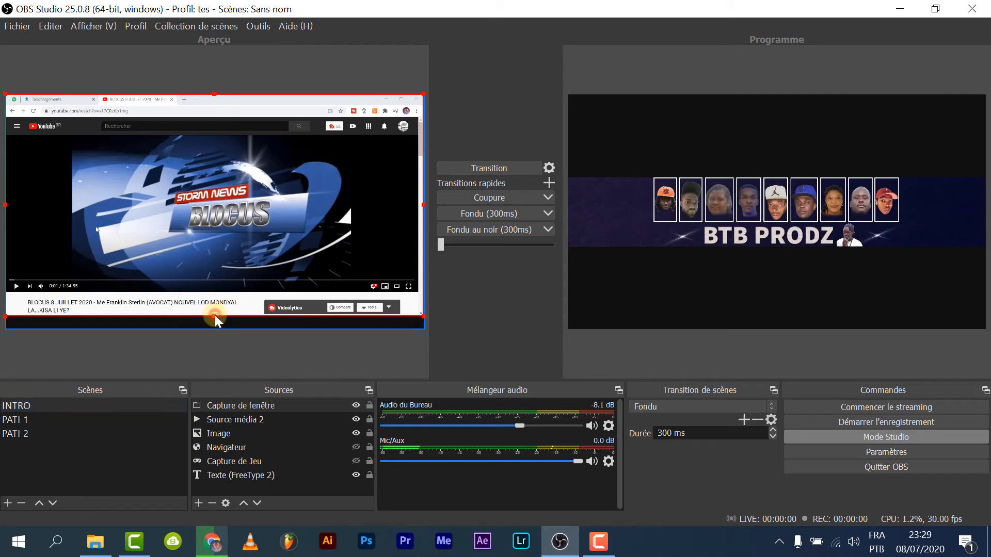
# Enlarge the Capture de fenêtre source past the canvas edges and shift it so only the YouTube video fills the canvas.
pyautogui.moveTo(214, 314); pyautogui.dragTo(211, 326)
pyautogui.moveTo(217, 103); pyautogui.dragTo(229, 33)
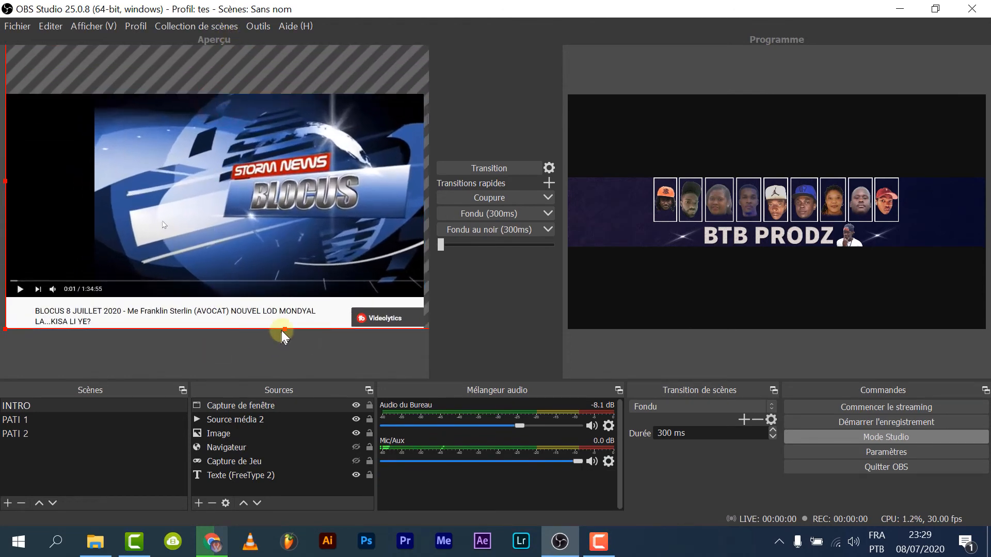
pyautogui.moveTo(285, 334); pyautogui.dragTo(243, 387)
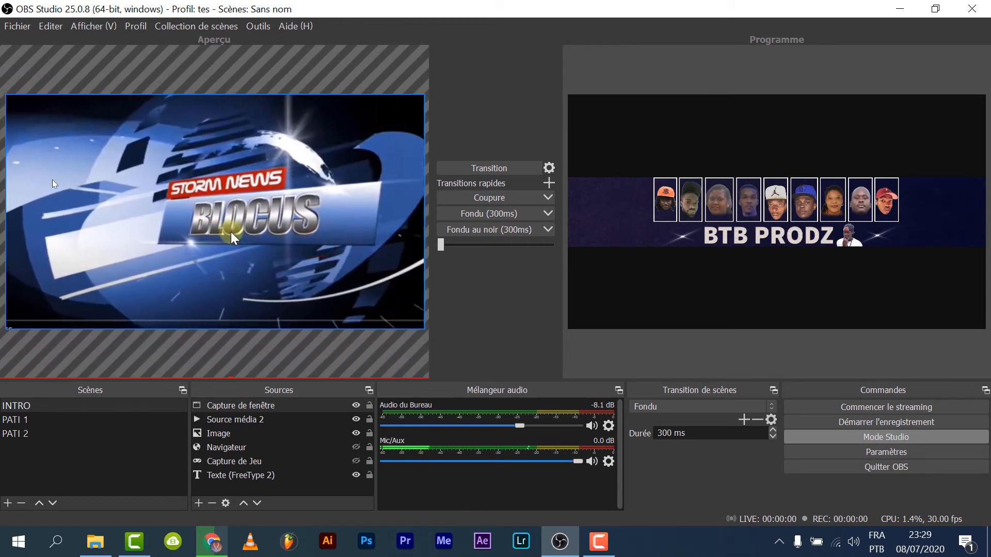
pyautogui.moveTo(223, 227)
pyautogui.mouseDown()
pyautogui.moveTo(184, 215)
pyautogui.moveTo(212, 221)
pyautogui.mouseUp()
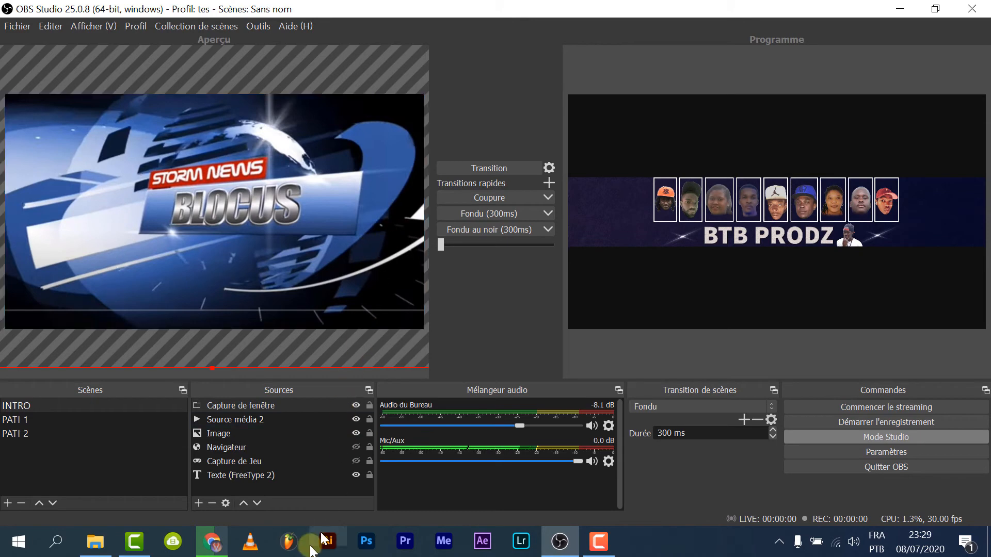
# Play the YouTube video in Chrome, return to OBS Studio, and transition INTRO to the programme.
pyautogui.click(218, 546)
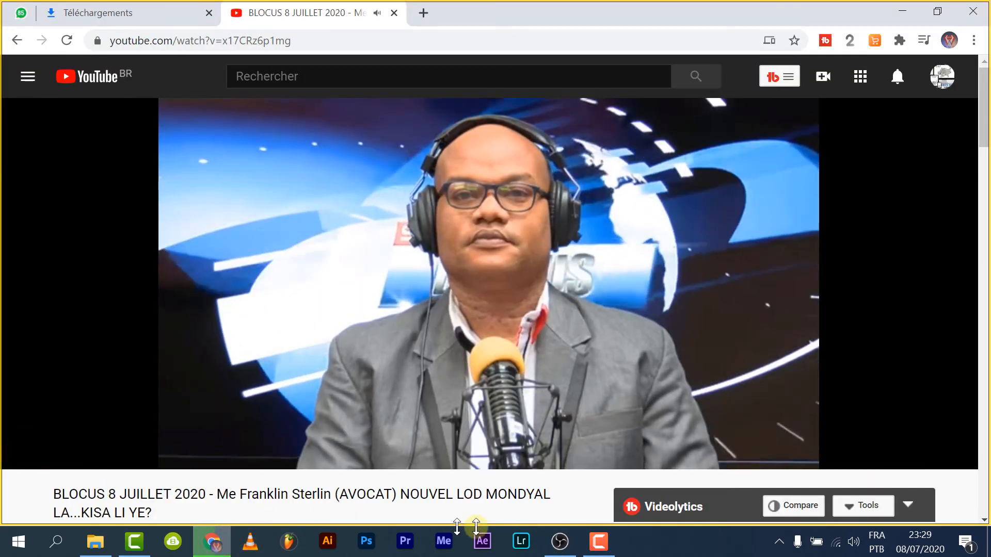
pyautogui.click(554, 545)
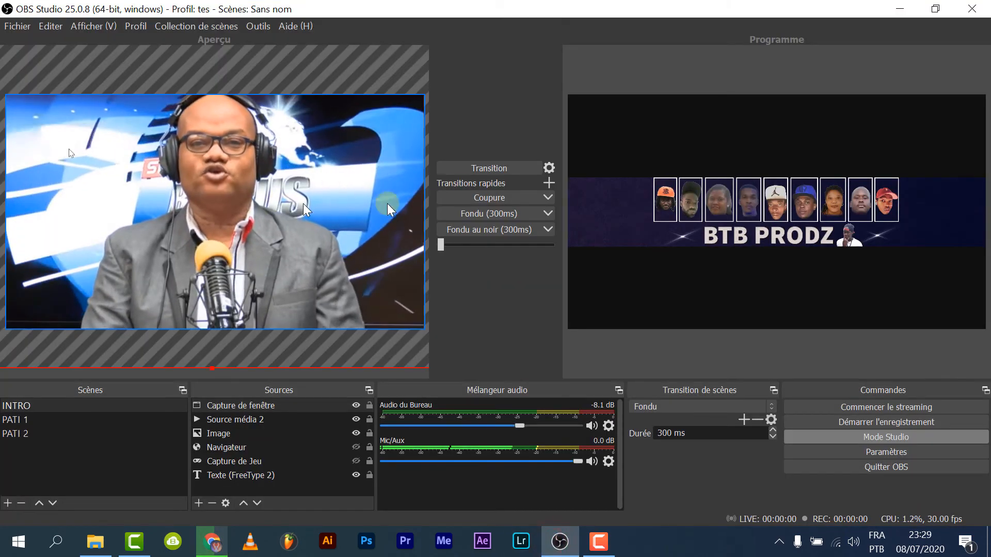
pyautogui.click(485, 166)
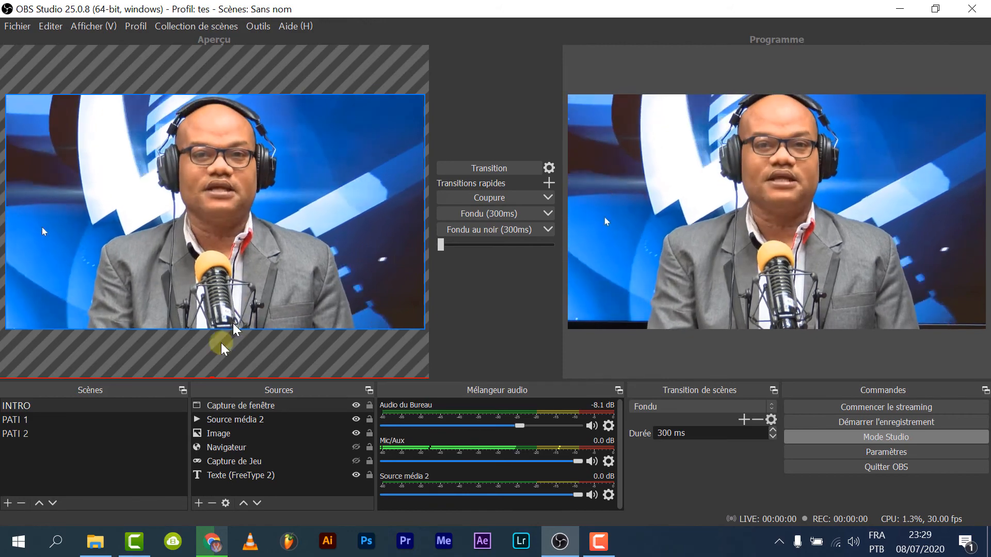
pyautogui.click(195, 479)
pyautogui.click(198, 503)
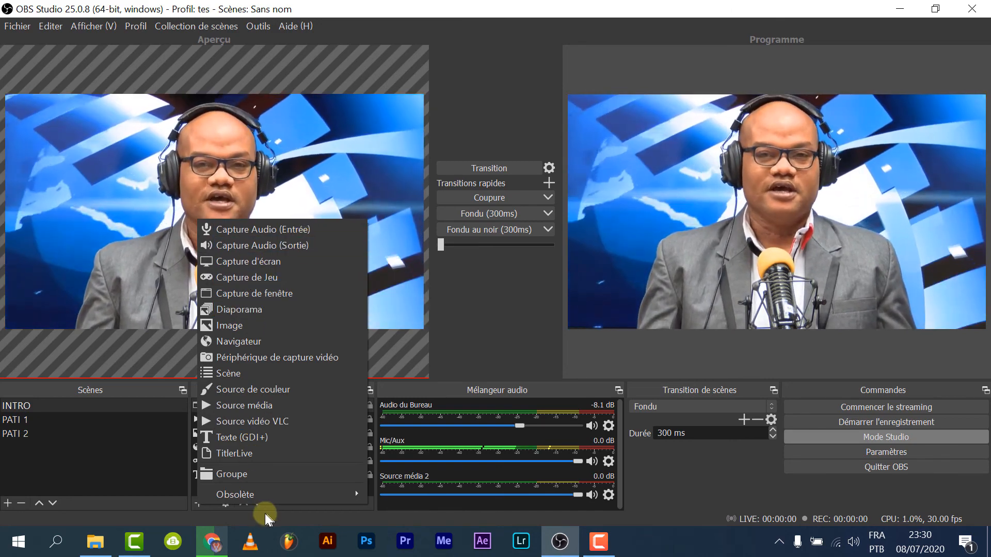
pyautogui.click(153, 459)
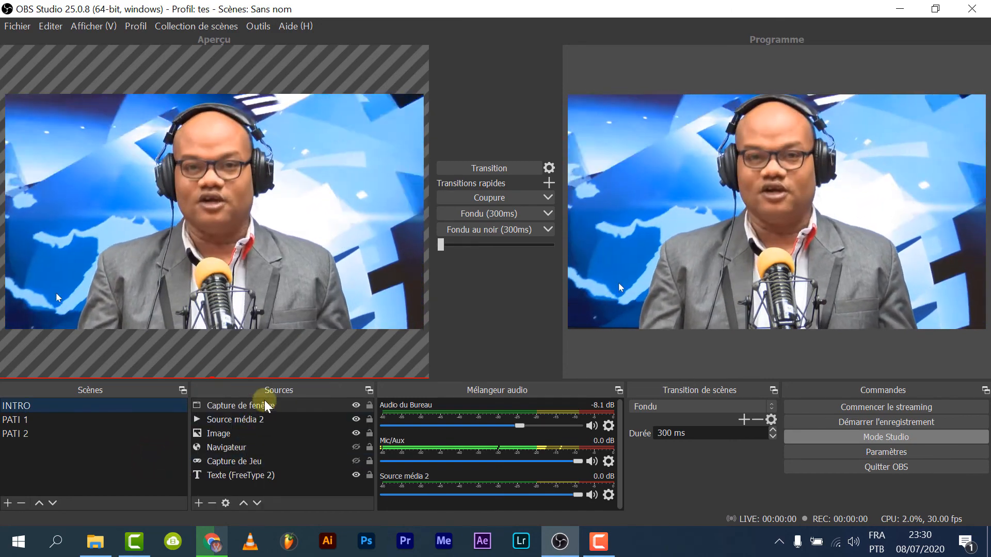
# Try Bureau, Microsoft Store and the two Microsoft Edge windows as the captured window of the Capture de fenêtre source.
pyautogui.click(270, 404)
pyautogui.doubleClick(271, 404)
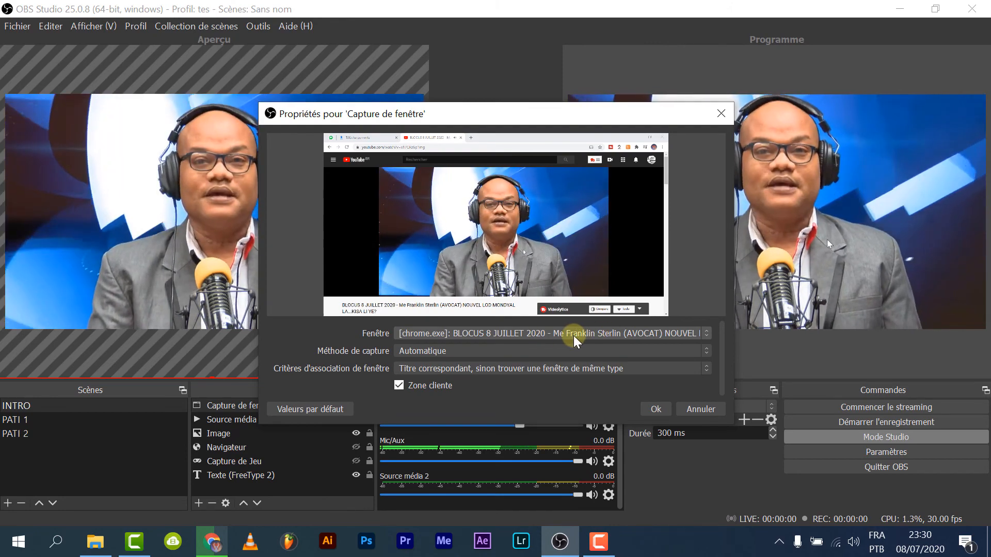
pyautogui.click(573, 336)
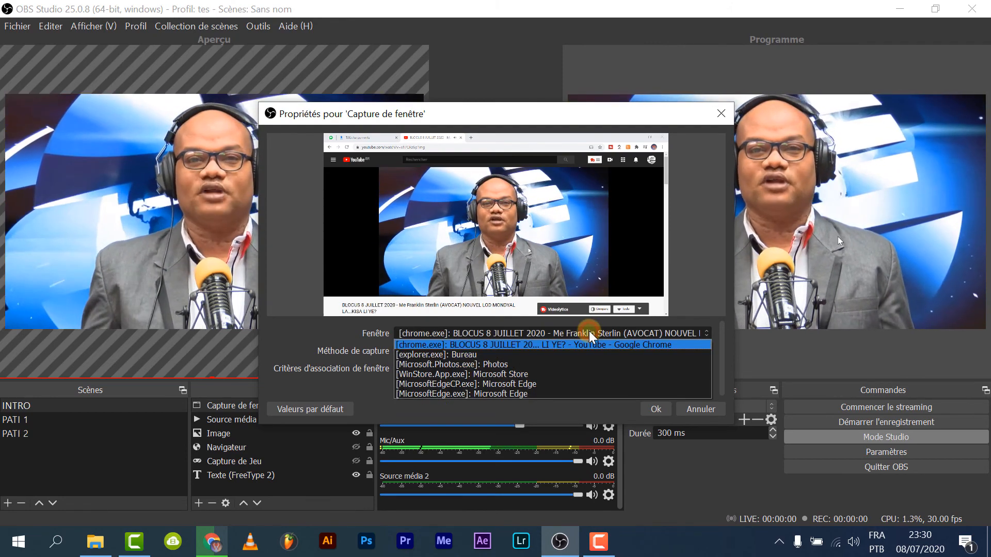
pyautogui.click(485, 354)
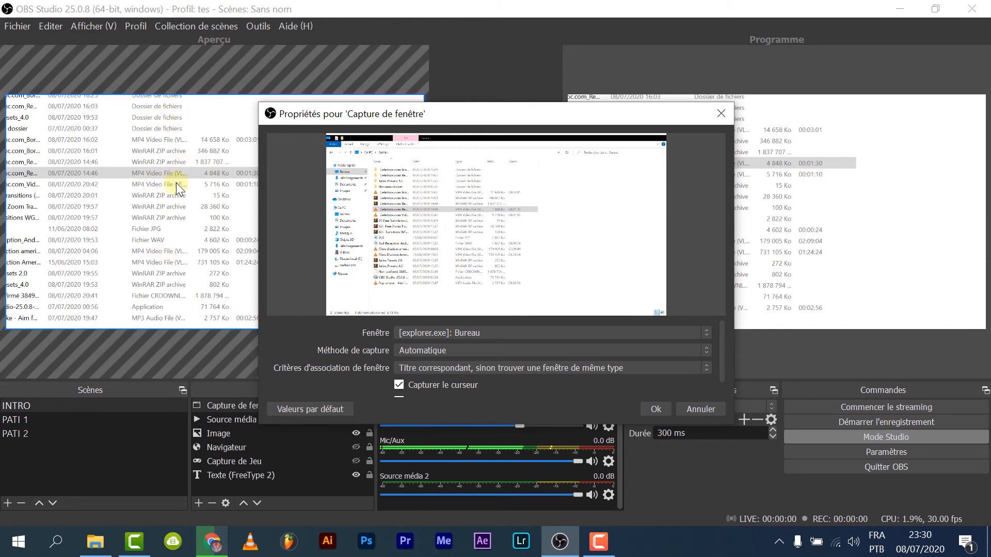
pyautogui.click(494, 330)
pyautogui.click(499, 369)
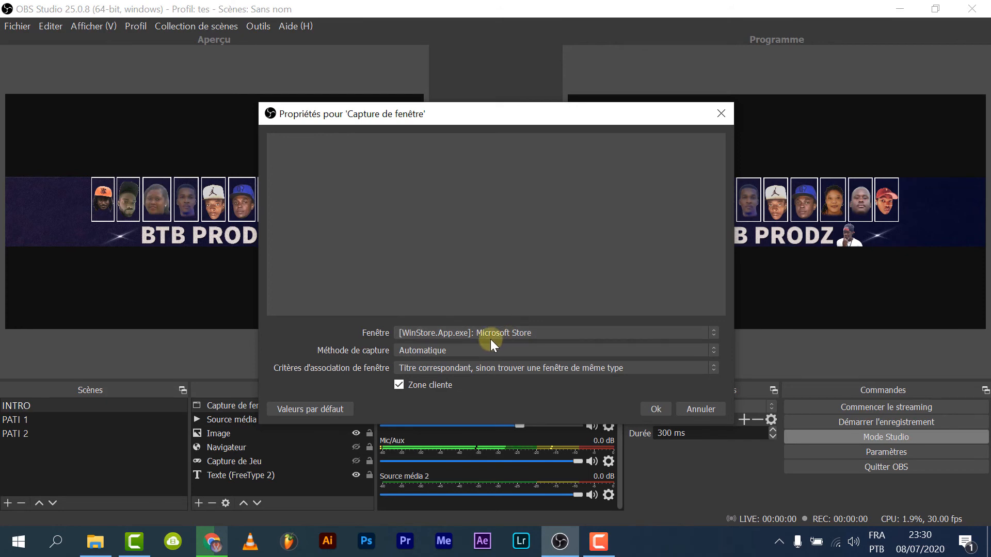
pyautogui.click(525, 332)
pyautogui.click(525, 384)
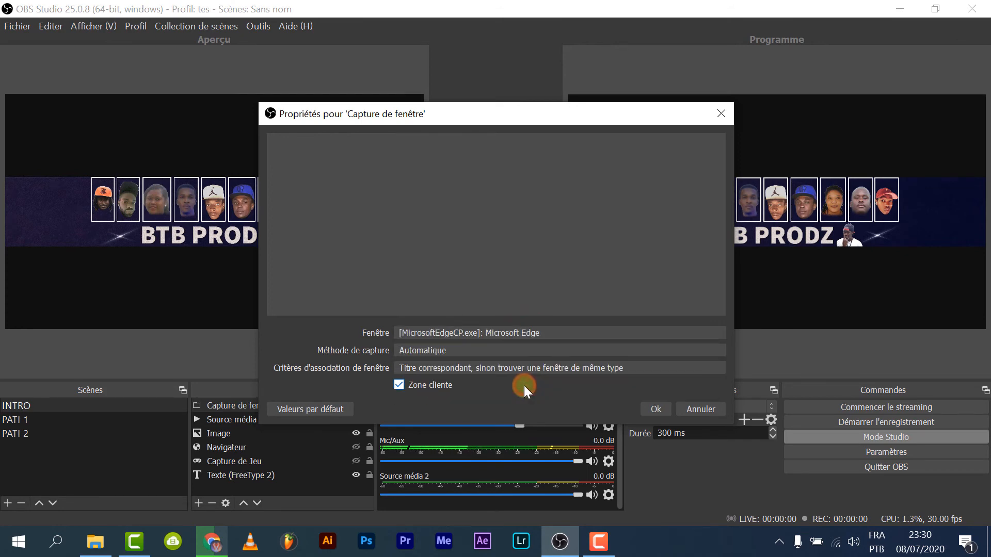
pyautogui.click(525, 327)
pyautogui.click(533, 391)
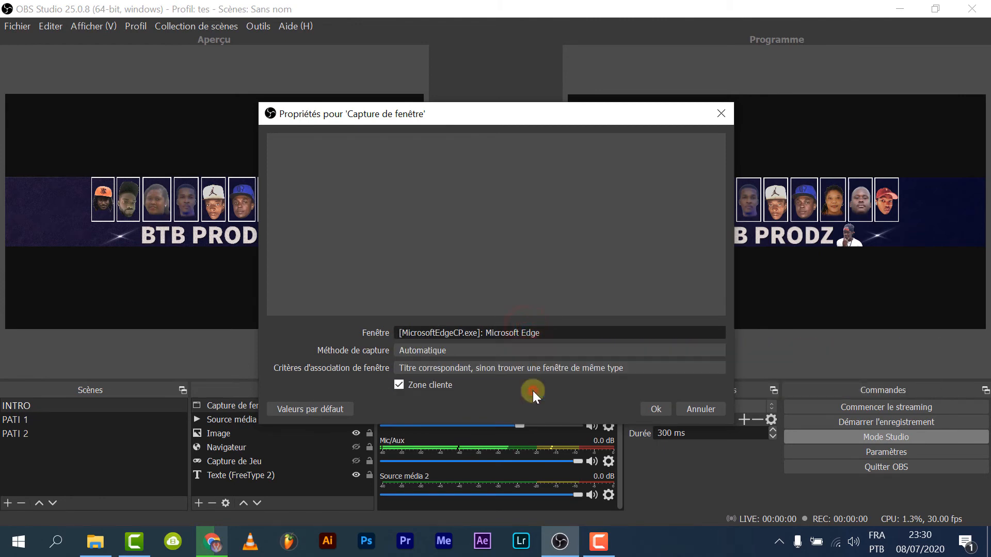
pyautogui.click(537, 332)
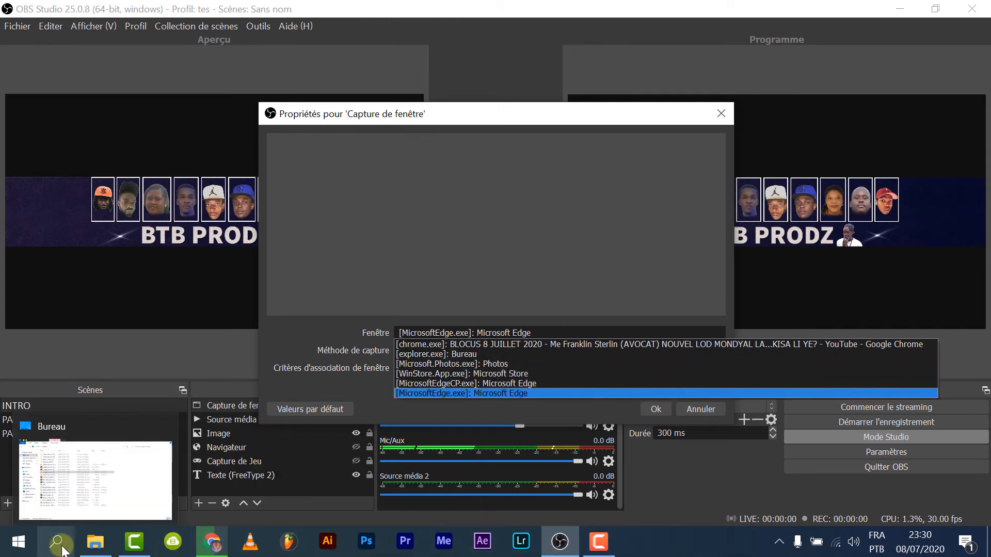
# Check the YouTube page in Chrome, set Capture de fenêtre back to the chrome.exe YouTube window, and transition INTRO to the programme.
pyautogui.click(219, 544)
pyautogui.click(223, 546)
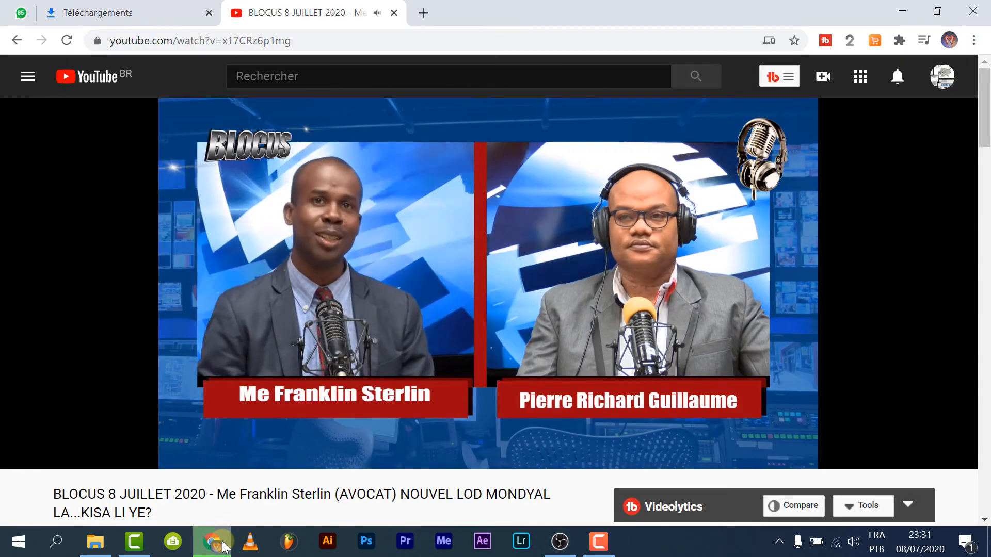
pyautogui.click(223, 546)
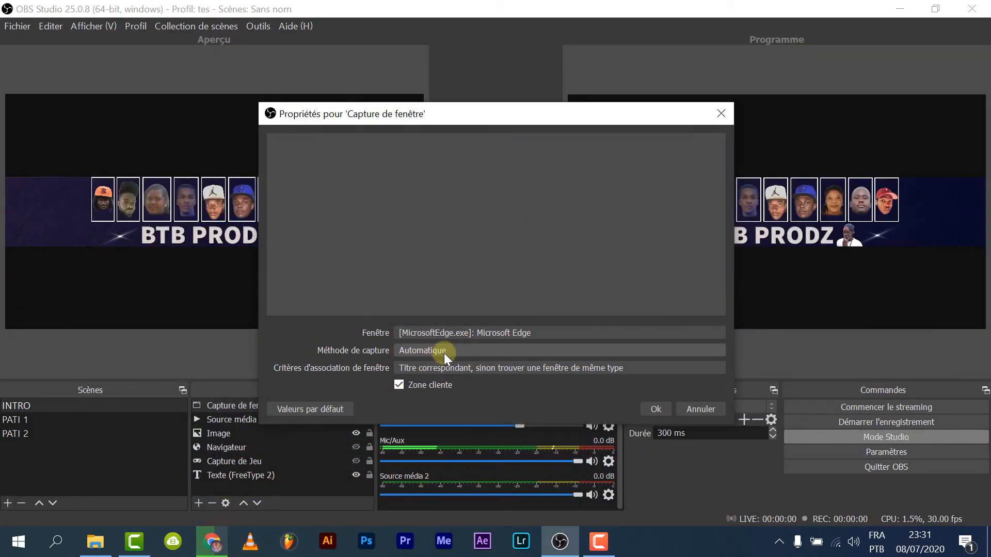
pyautogui.click(537, 333)
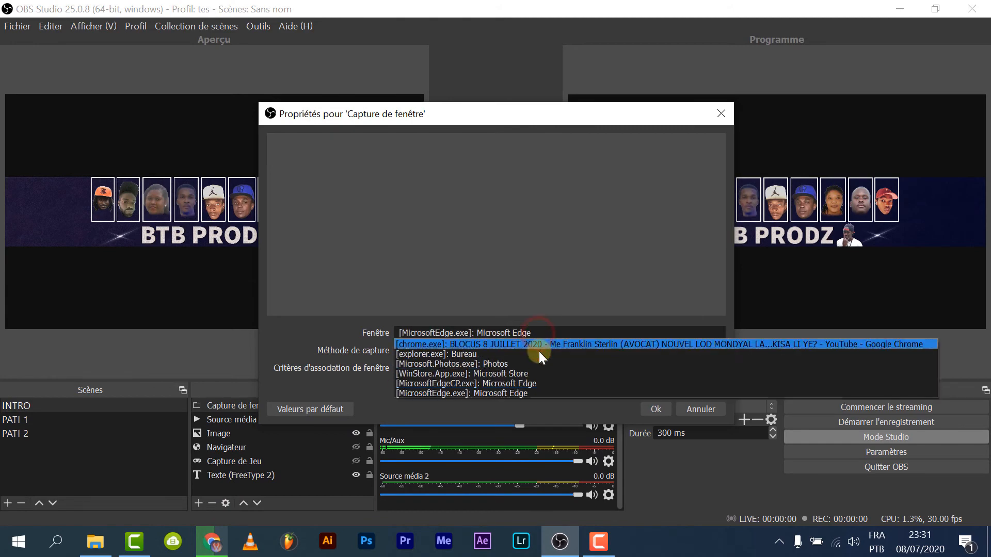
pyautogui.click(518, 345)
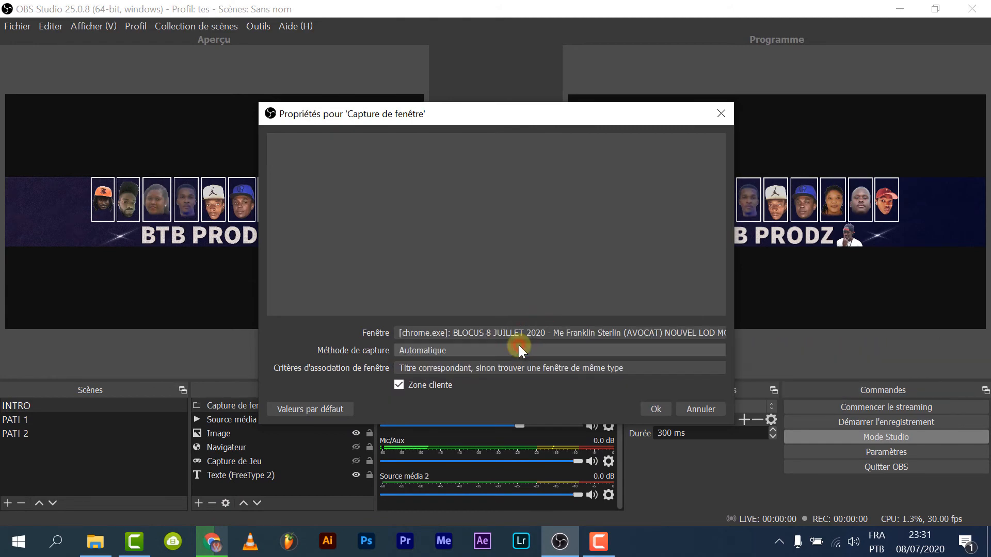
pyautogui.click(655, 409)
pyautogui.click(482, 164)
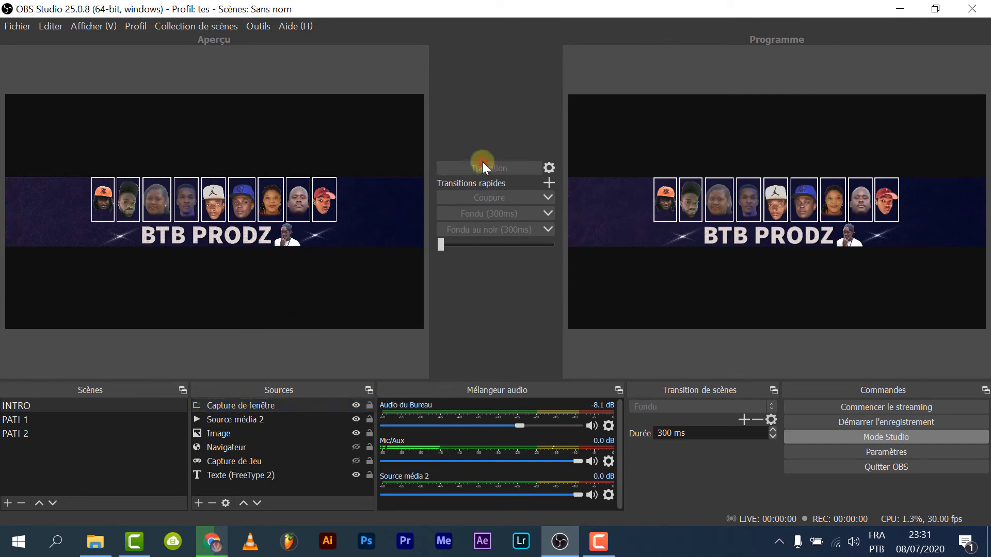
# Pause the YouTube video in Chrome, return to OBS Studio, and view the available source types without adding one.
pyautogui.click(211, 541)
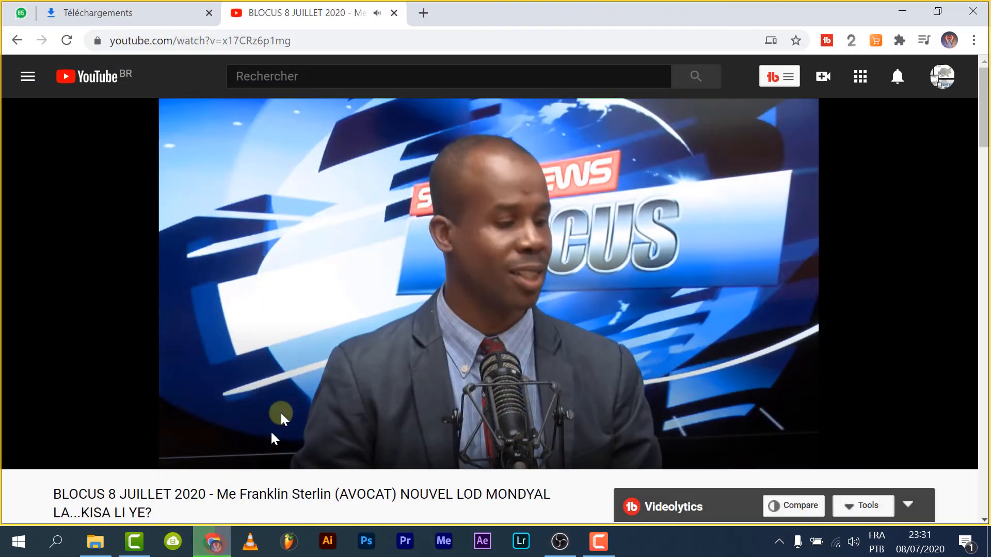
pyautogui.click(531, 226)
pyautogui.click(558, 541)
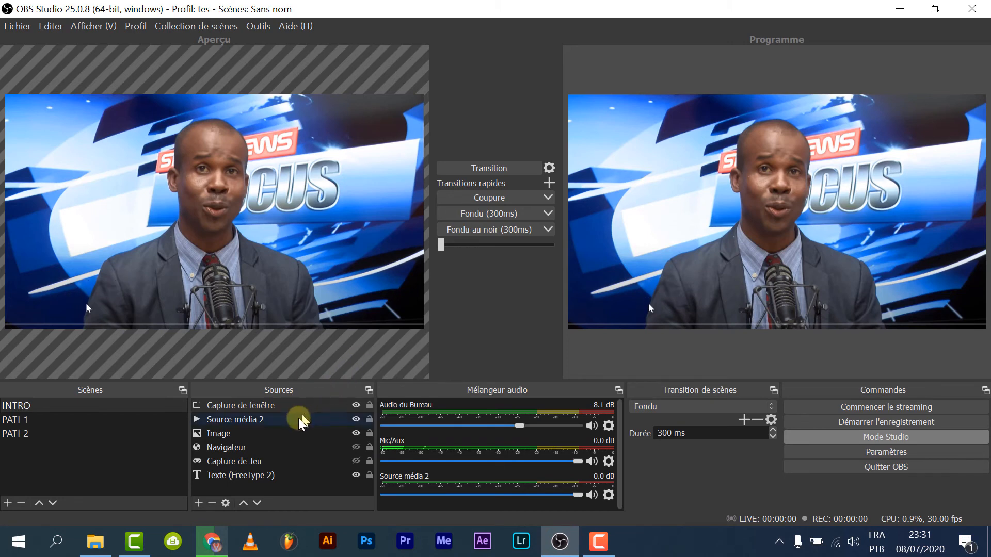
pyautogui.click(197, 503)
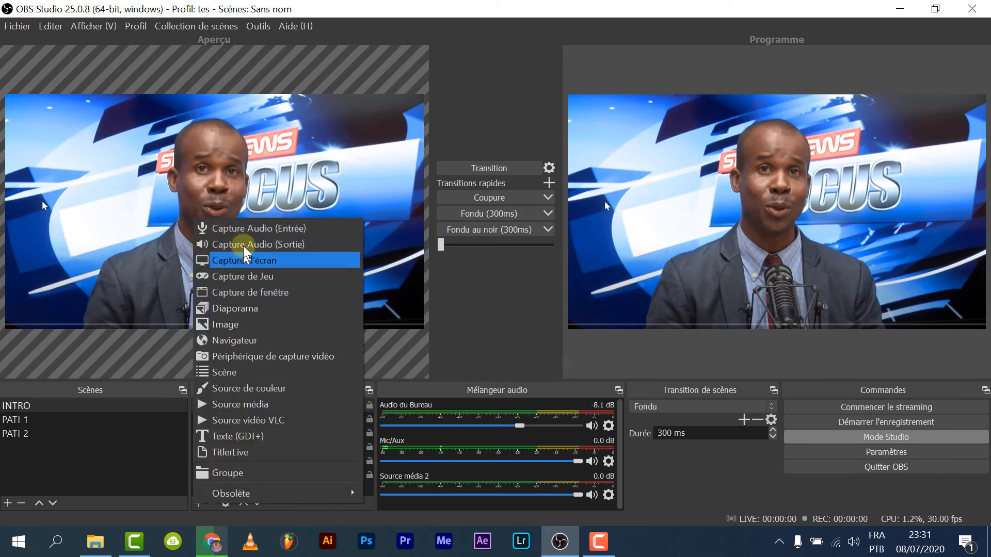
pyautogui.click(149, 459)
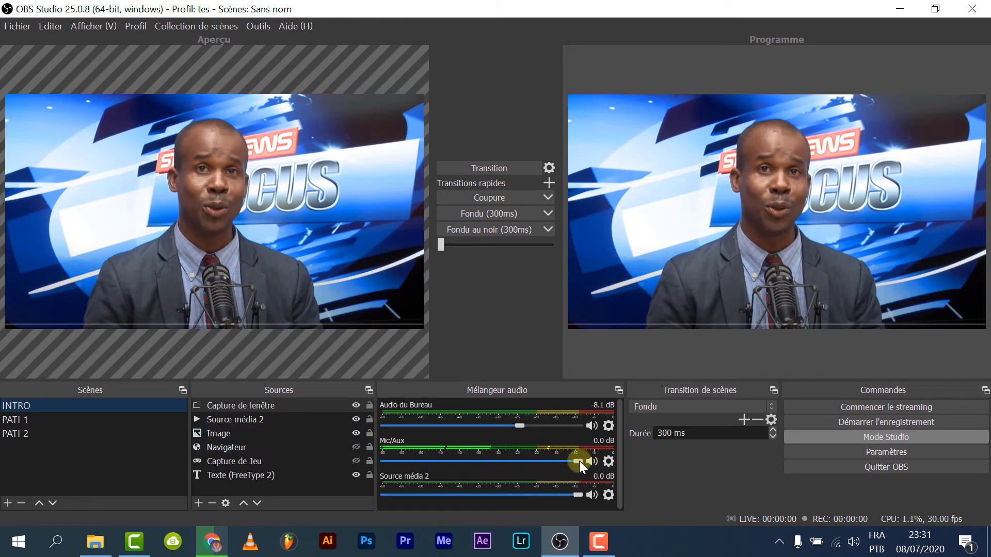
# Lower the Mic/Aux and Source média 2 volumes in the audio mixer, and restore both to 0.0 dB.
pyautogui.moveTo(579, 460)
pyautogui.mouseDown()
pyautogui.moveTo(472, 457)
pyautogui.moveTo(561, 468)
pyautogui.mouseUp()
pyautogui.rightClick(490, 453)
pyautogui.click(521, 334)
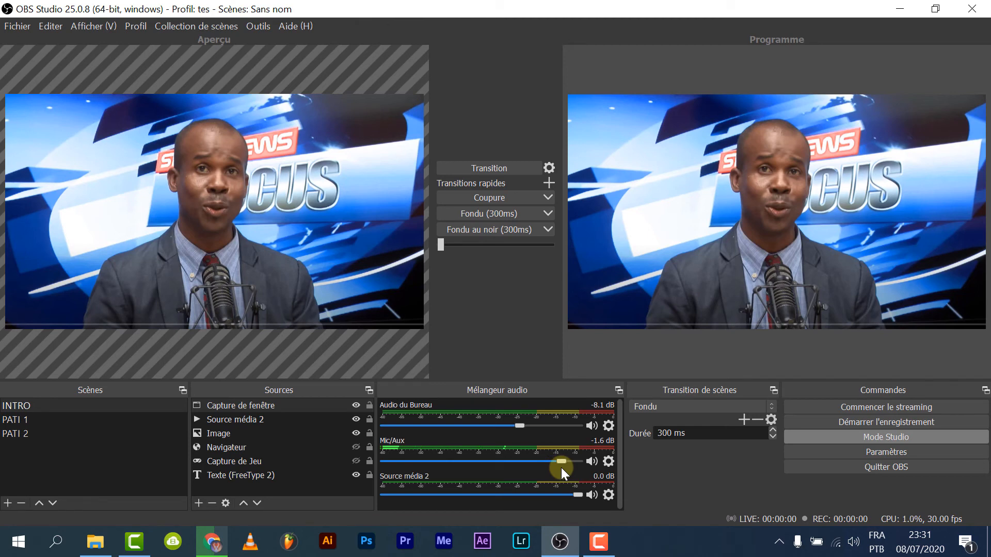
pyautogui.moveTo(561, 467); pyautogui.dragTo(617, 464)
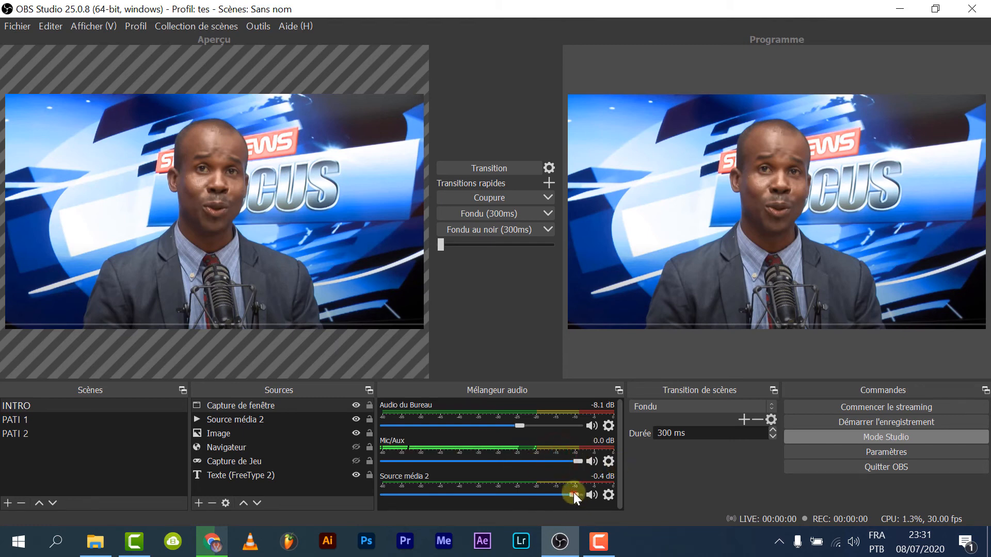
pyautogui.moveTo(574, 493)
pyautogui.mouseDown()
pyautogui.moveTo(514, 493)
pyautogui.moveTo(555, 494)
pyautogui.mouseUp()
pyautogui.moveTo(519, 493); pyautogui.dragTo(679, 479)
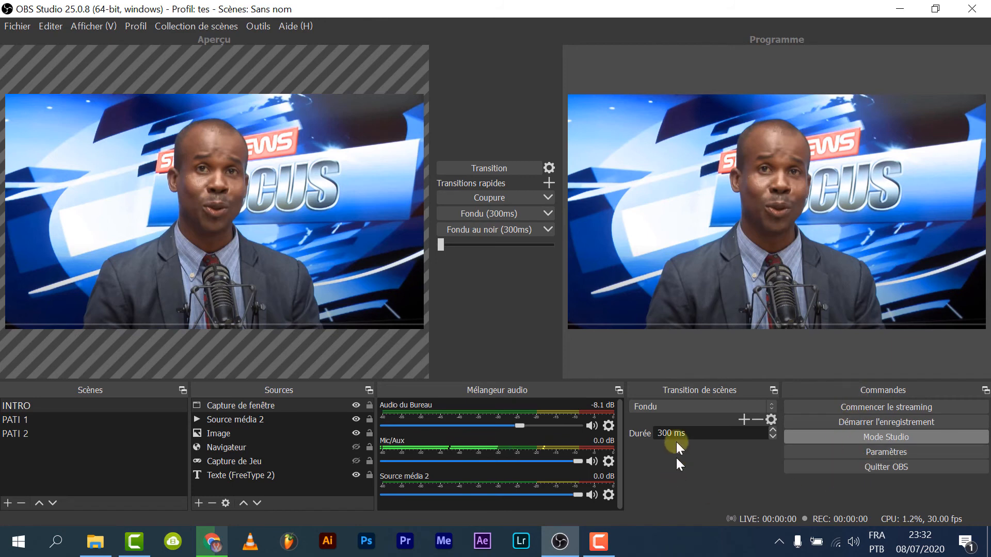
# Switch the scene transition between Coupure and Fondu, ending on Fondu.
pyautogui.click(702, 406)
pyautogui.click(678, 417)
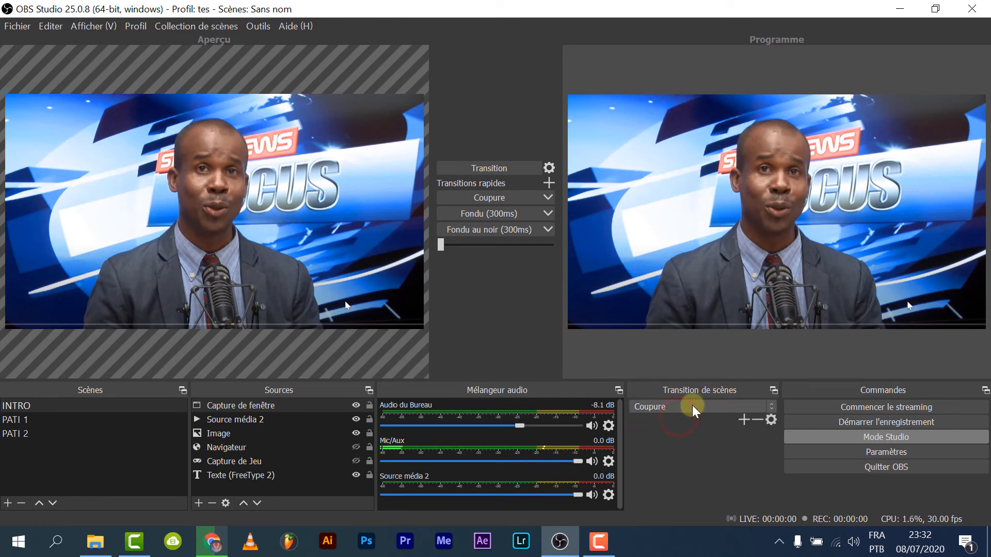
pyautogui.click(692, 406)
pyautogui.click(667, 431)
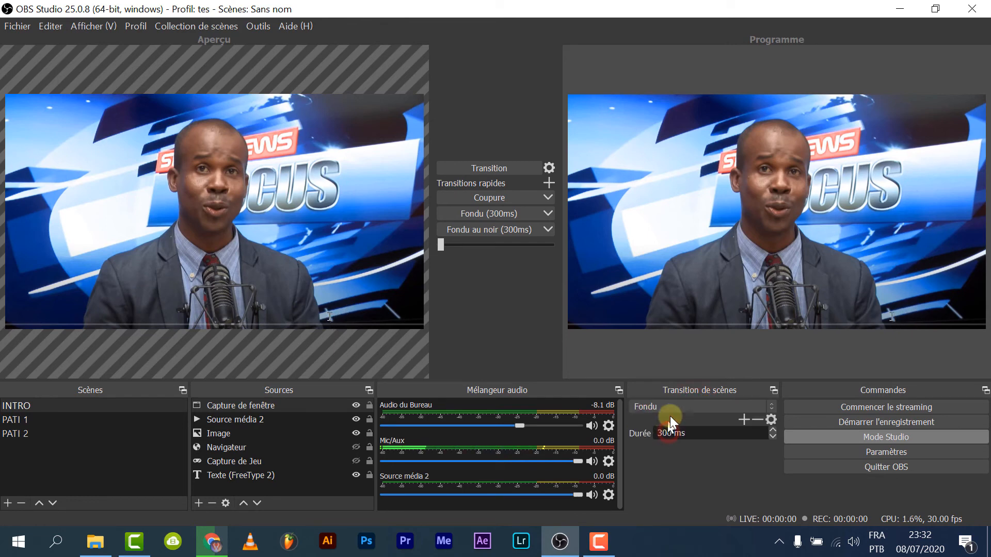
pyautogui.click(673, 406)
pyautogui.click(671, 428)
pyautogui.click(682, 407)
pyautogui.click(680, 426)
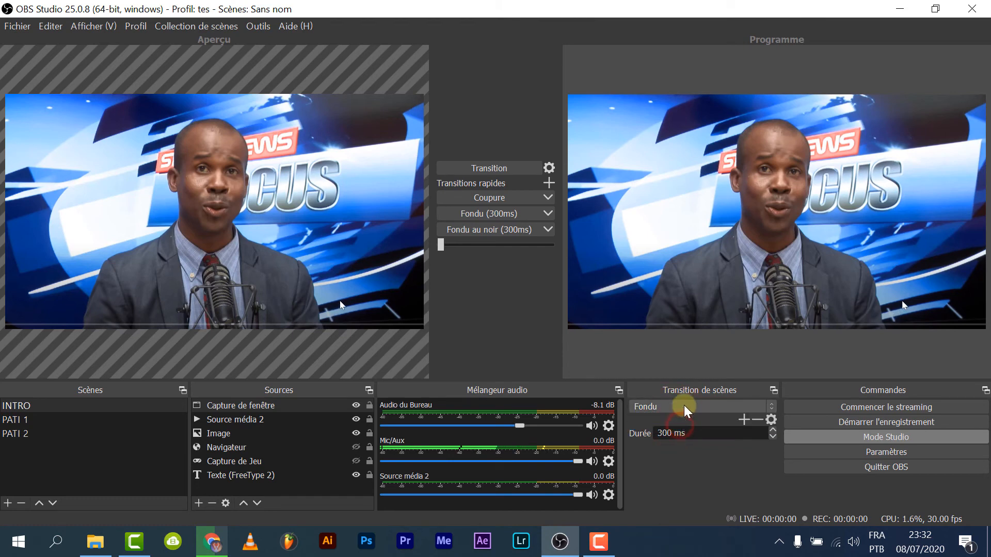
pyautogui.click(683, 406)
pyautogui.click(683, 427)
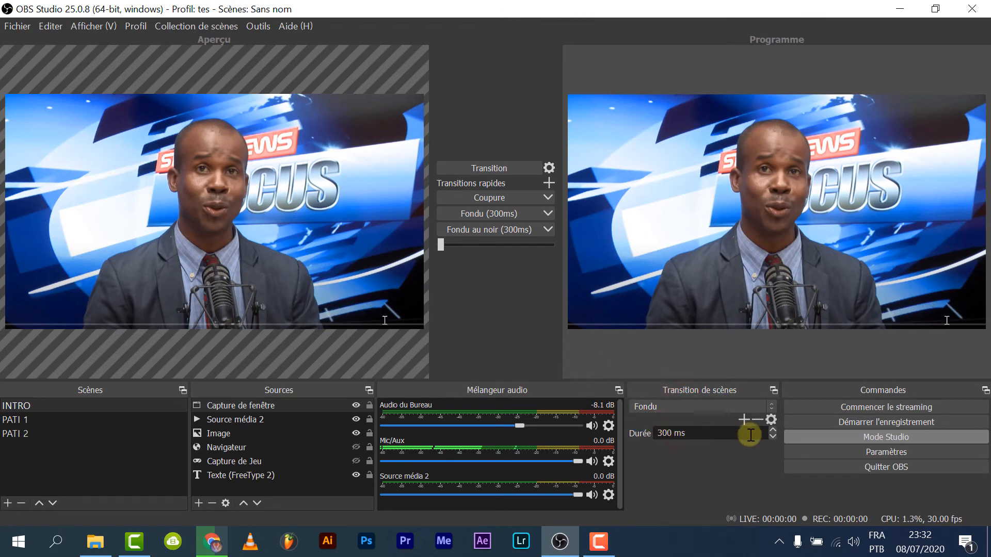
# Turn Studio Mode off to show the single preview, and turn it back on.
pyautogui.click(896, 450)
pyautogui.click(886, 434)
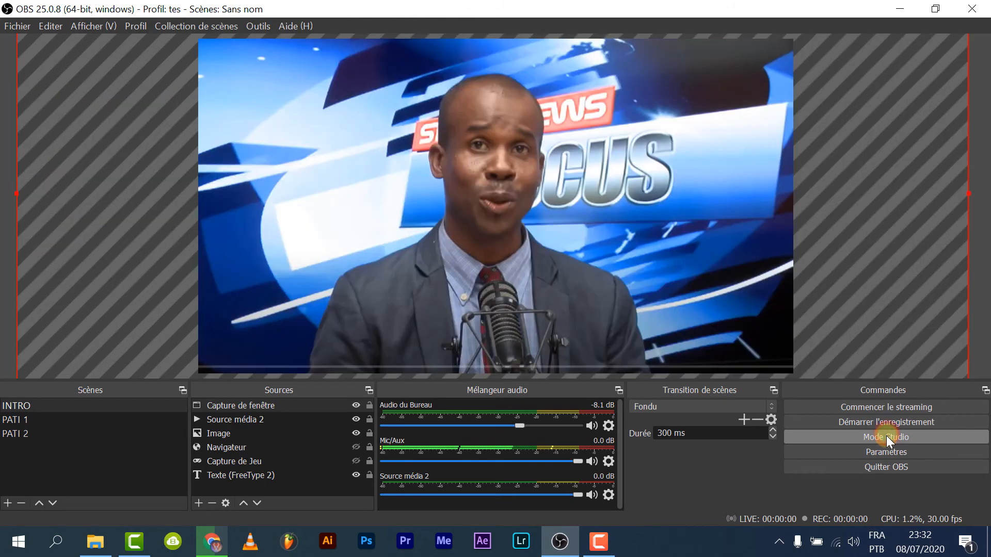
pyautogui.click(886, 435)
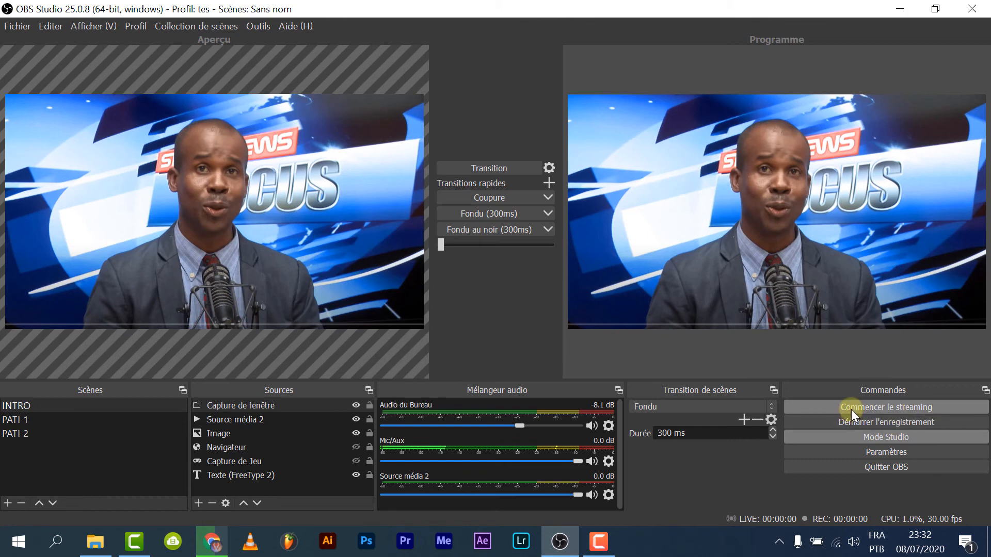
# Make a recording of a few seconds, and try to start streaming, dismissing the dialog without opening the settings.
pyautogui.click(883, 422)
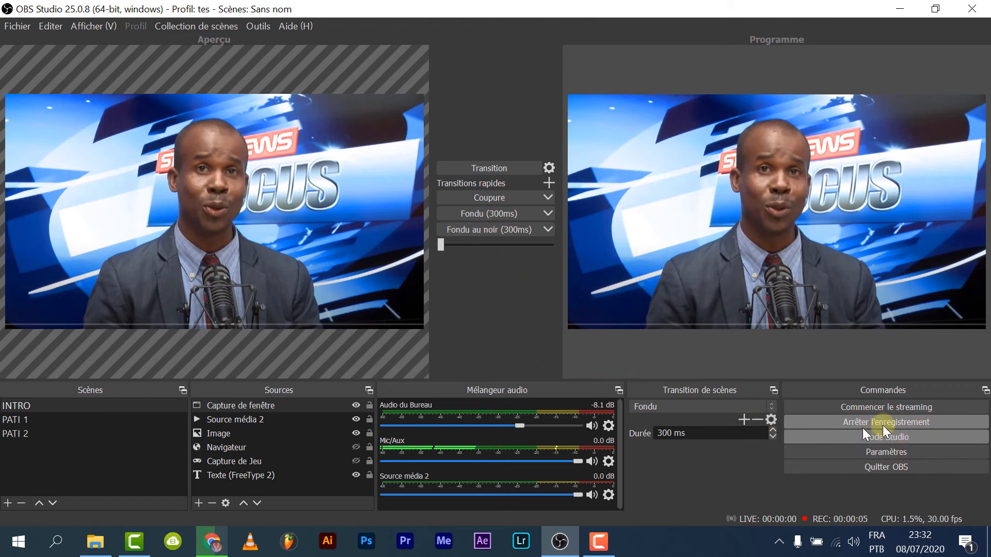
pyautogui.click(900, 420)
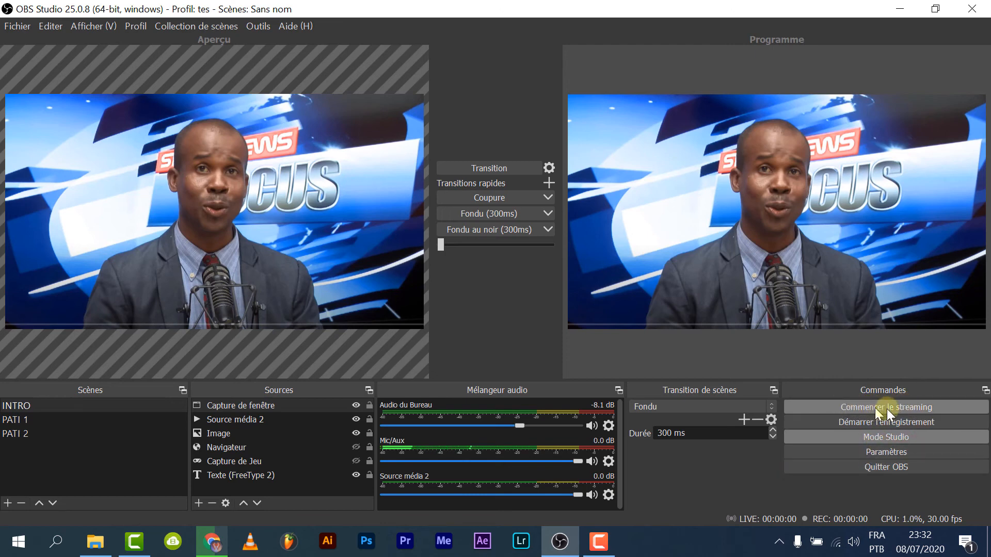
pyautogui.click(900, 409)
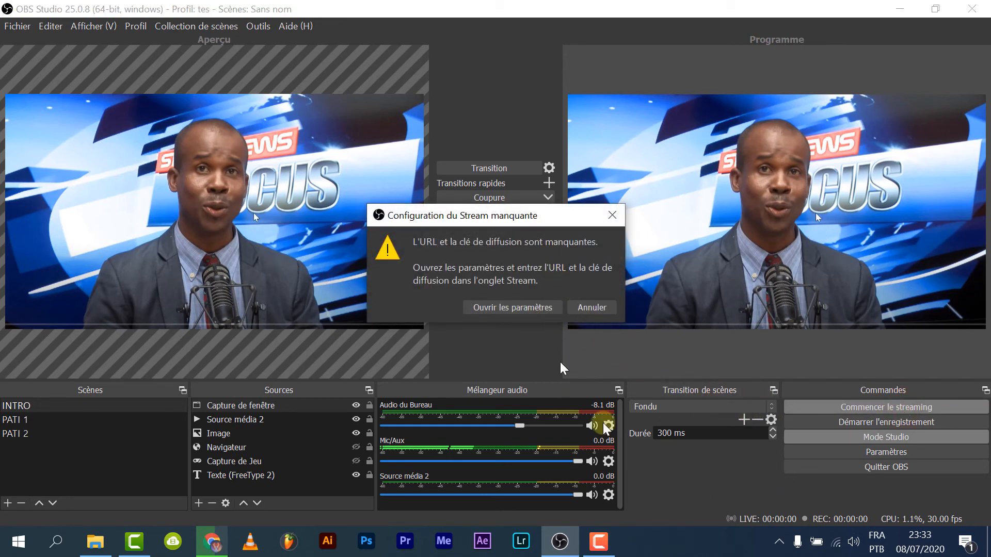
pyautogui.click(581, 307)
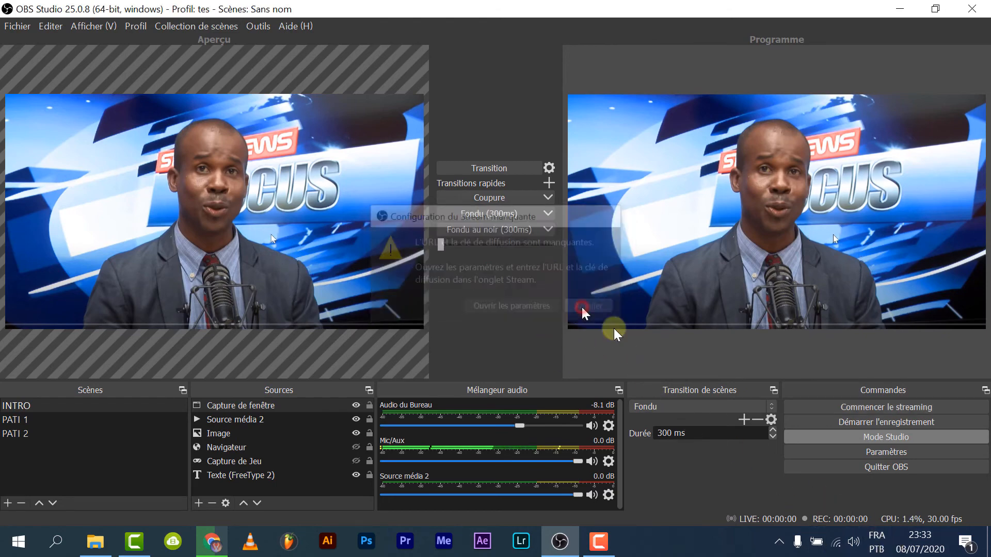
# Open the settings and look through the available interface languages and themes without changing either.
pyautogui.click(888, 450)
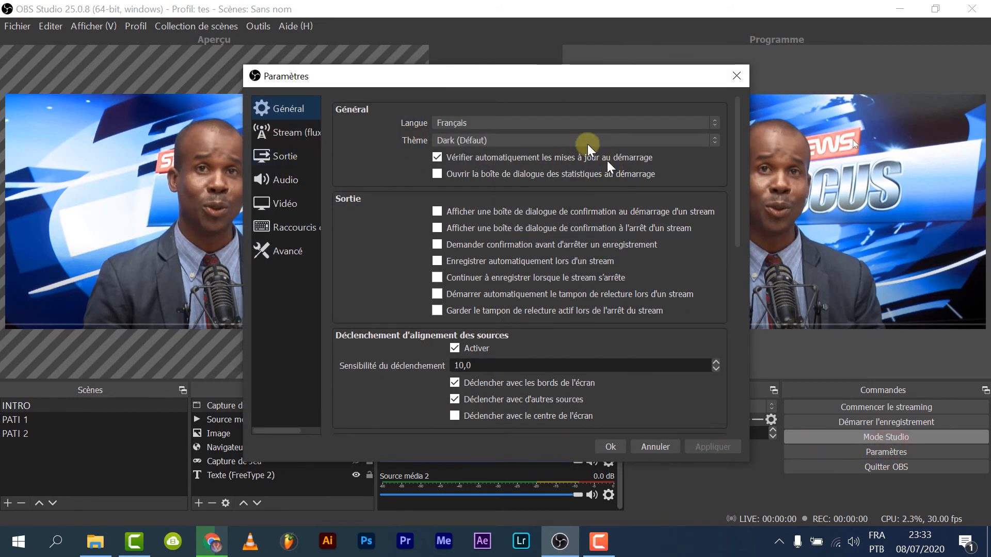
pyautogui.click(531, 122)
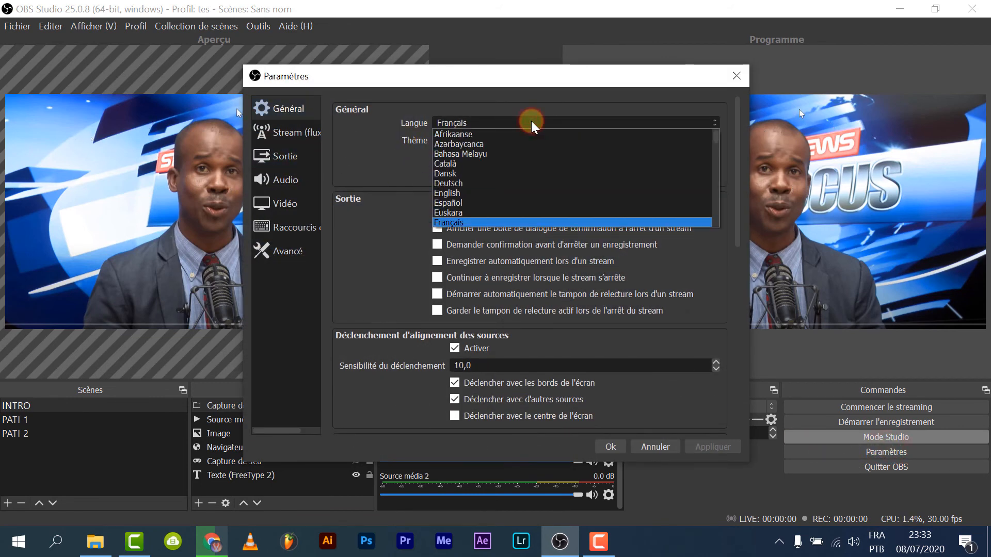
pyautogui.scroll(-12, 498, 188)
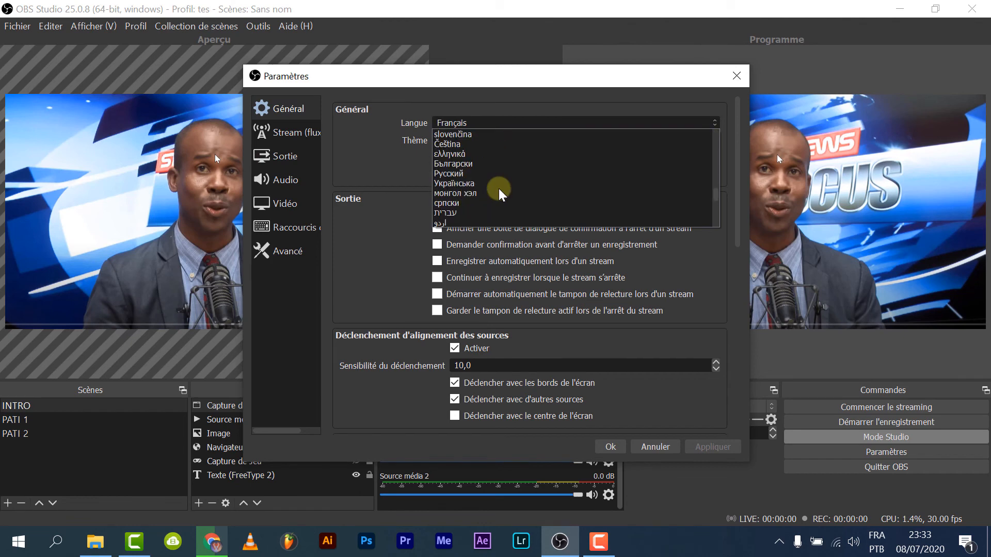
pyautogui.click(404, 184)
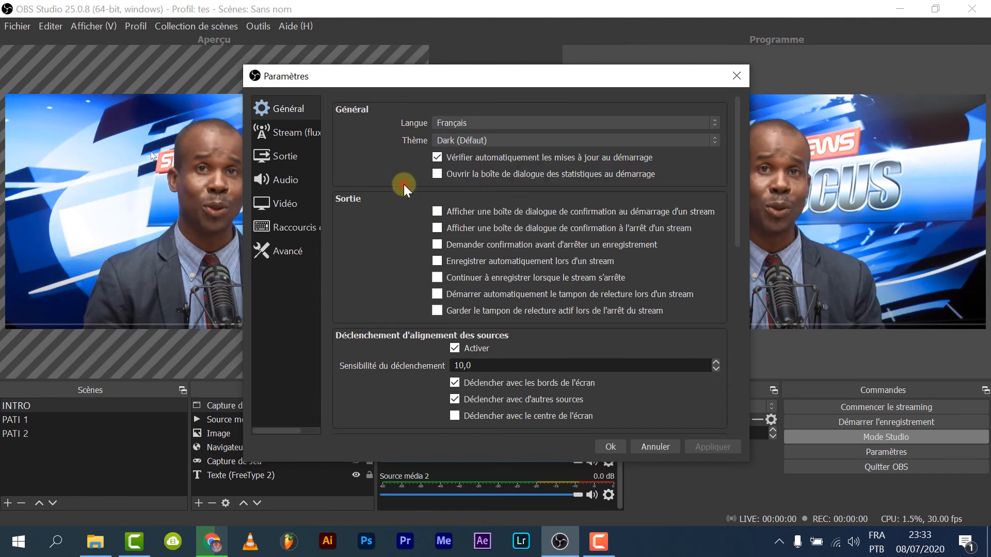
pyautogui.click(497, 138)
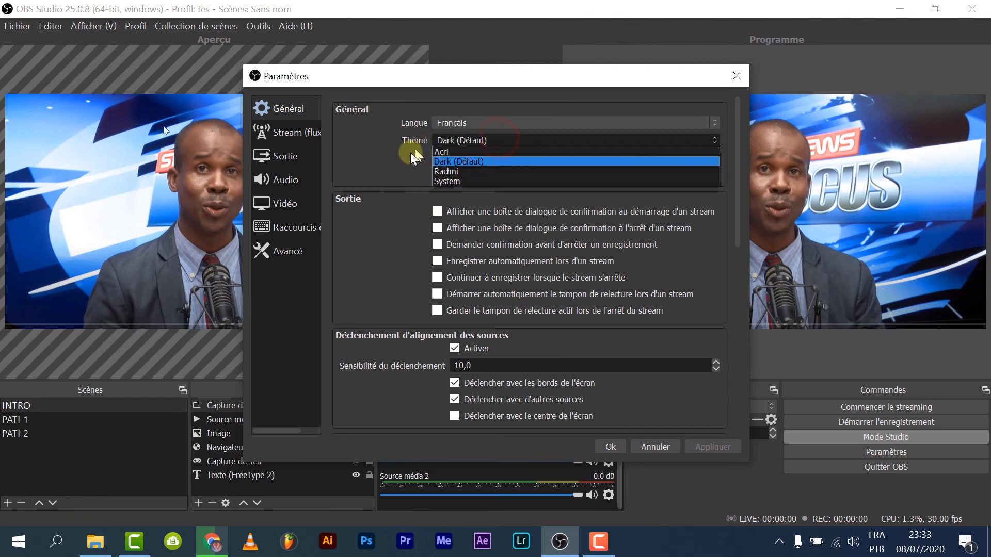
pyautogui.click(400, 172)
# Try the Acri, Rachni and System interface themes one after another, and restore the Dark (Défaut) theme.
pyautogui.click(496, 139)
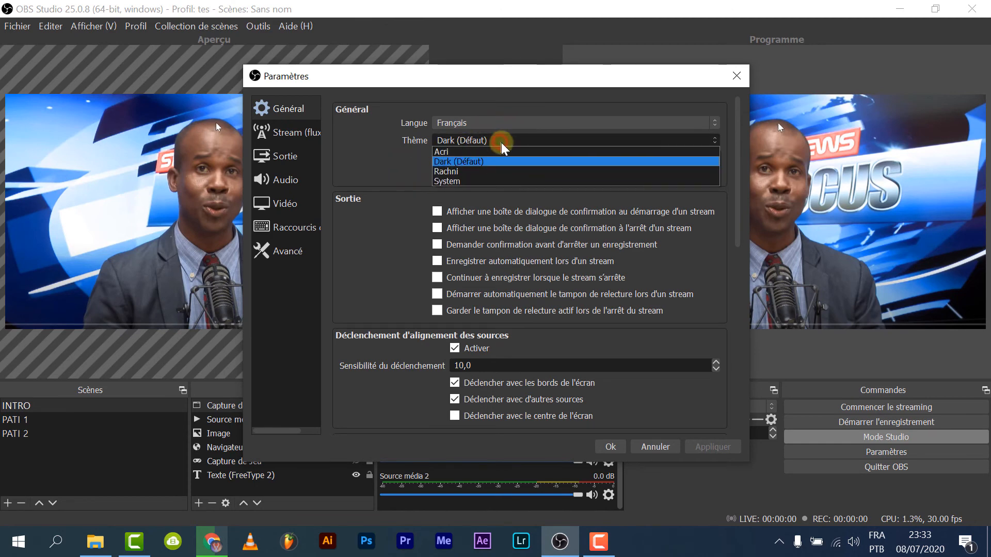
pyautogui.click(488, 157)
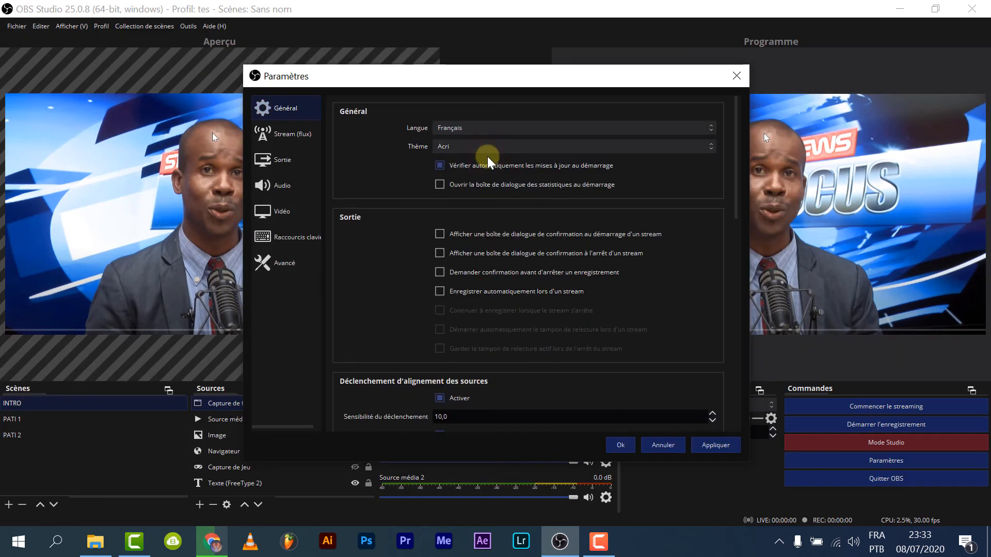
pyautogui.click(498, 147)
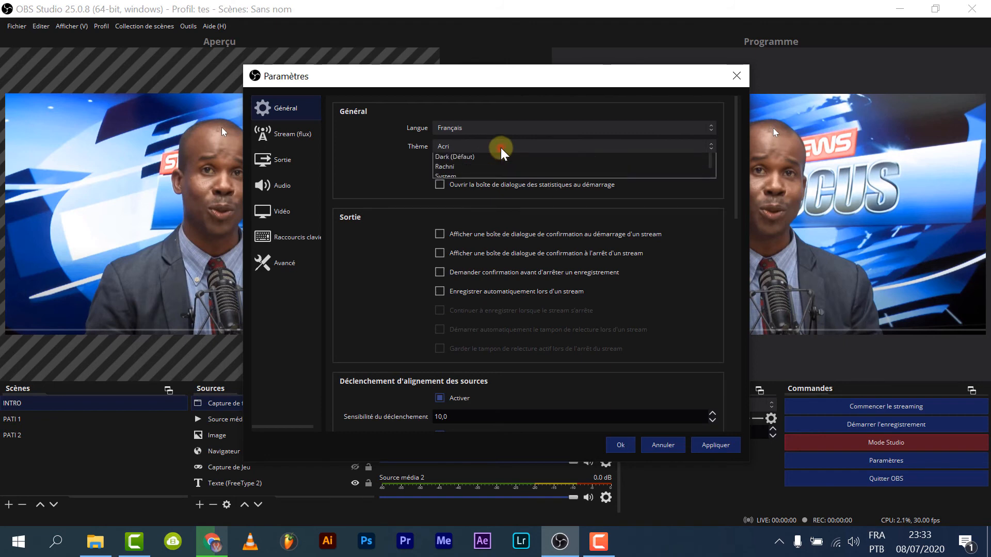
pyautogui.click(465, 177)
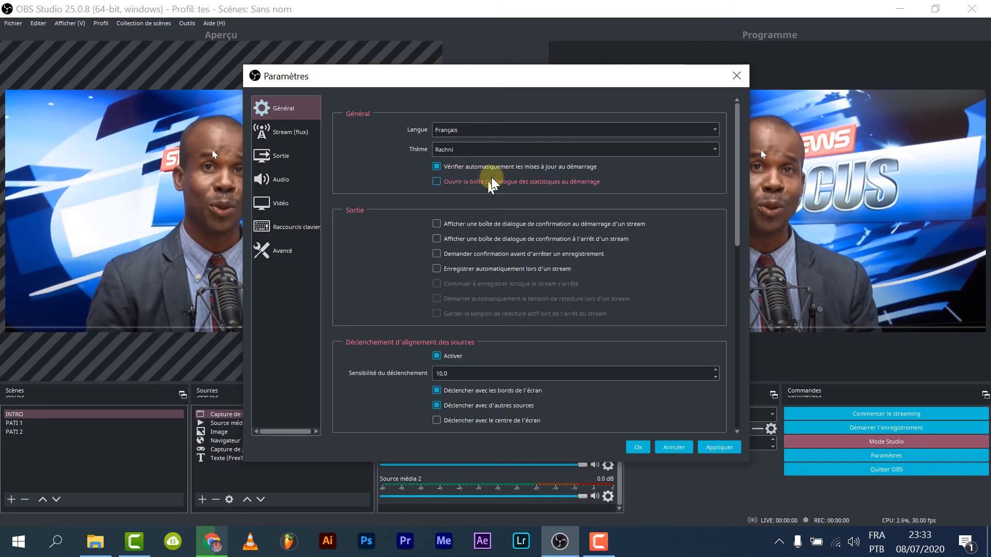
pyautogui.click(499, 151)
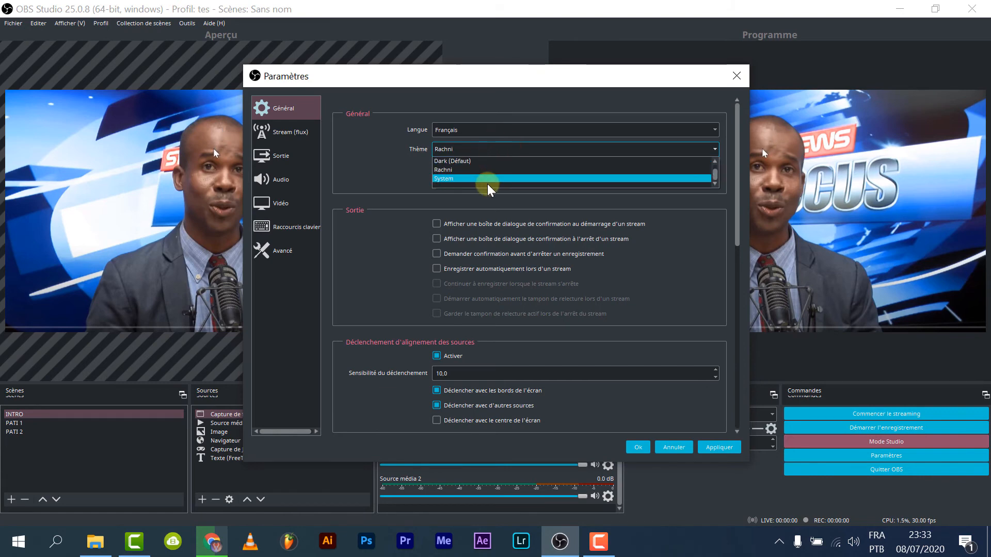
pyautogui.click(487, 179)
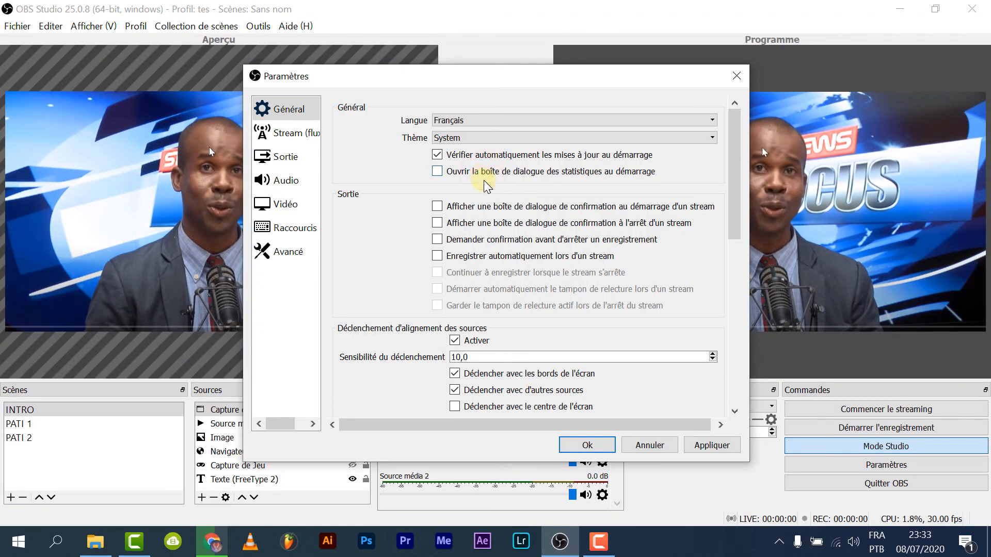
pyautogui.click(467, 137)
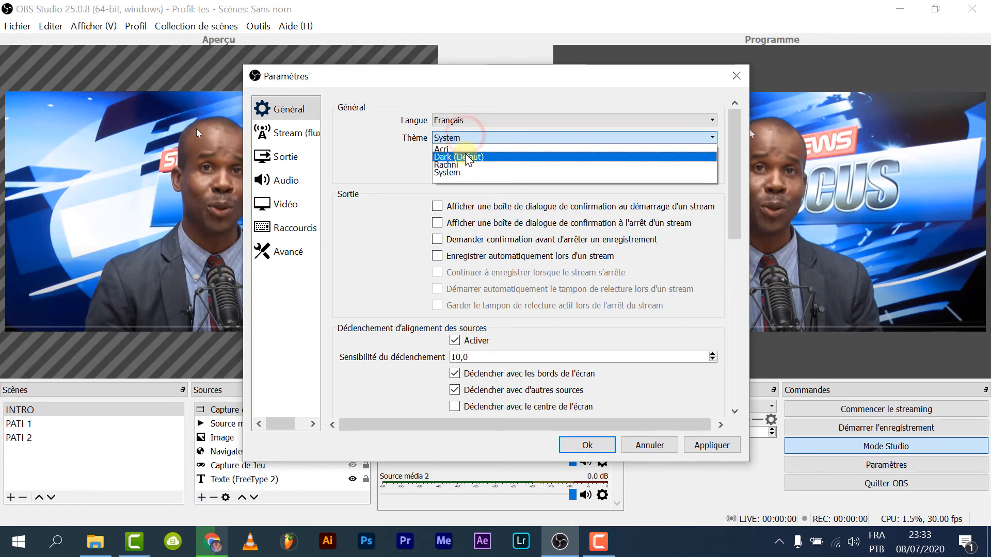
pyautogui.click(467, 157)
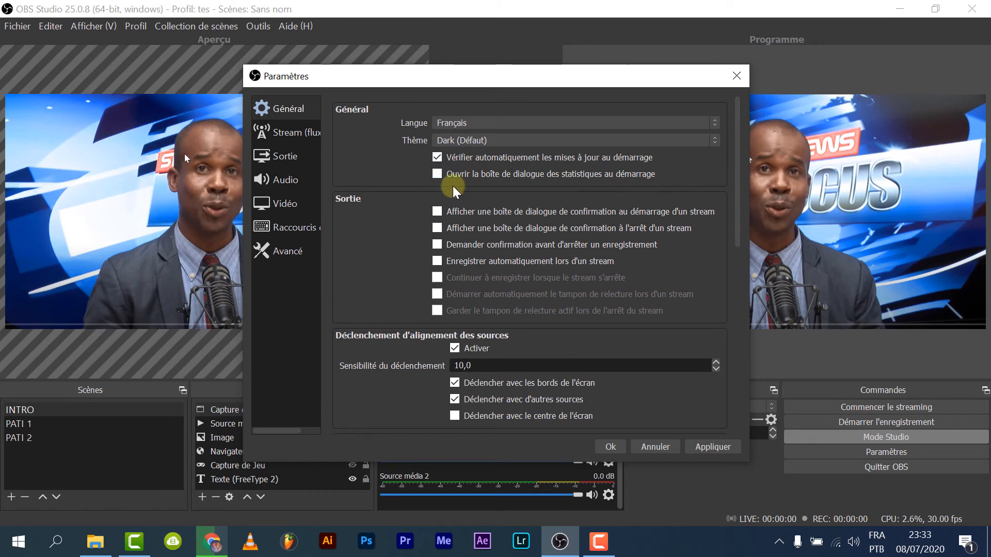
pyautogui.click(494, 123)
pyautogui.click(495, 124)
pyautogui.click(495, 141)
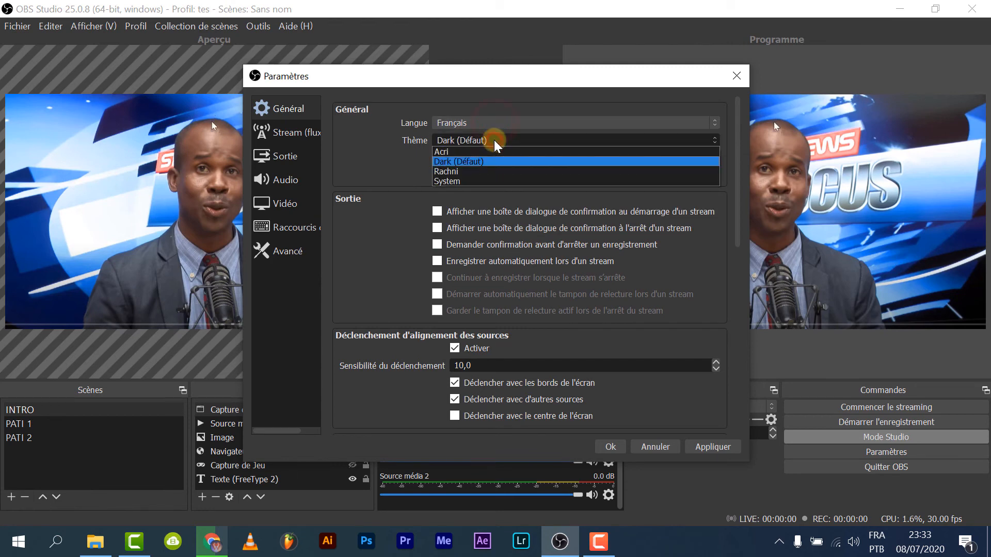
pyautogui.click(495, 141)
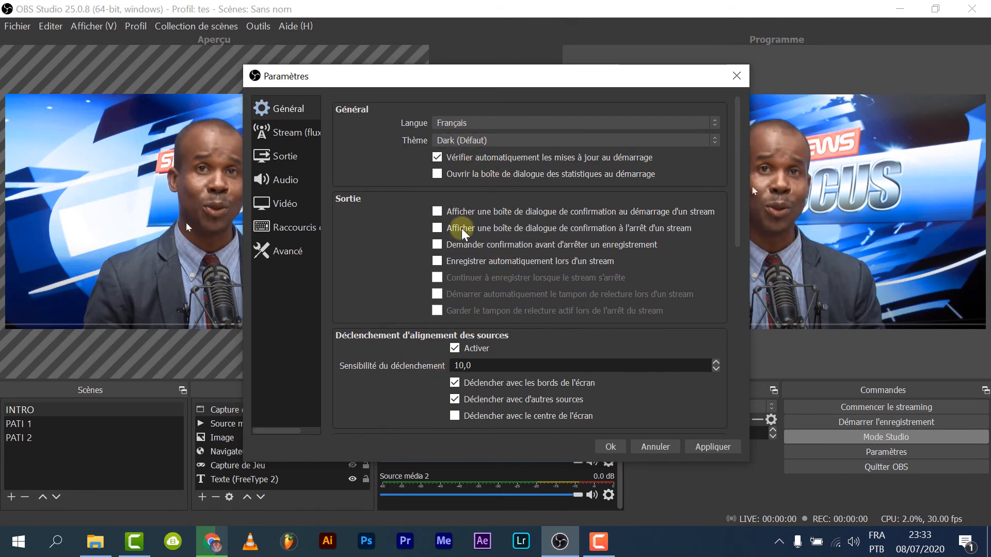
# Widen the settings window in the Stream settings, and choose Facebook Live from the full list of streaming services.
pyautogui.click(288, 132)
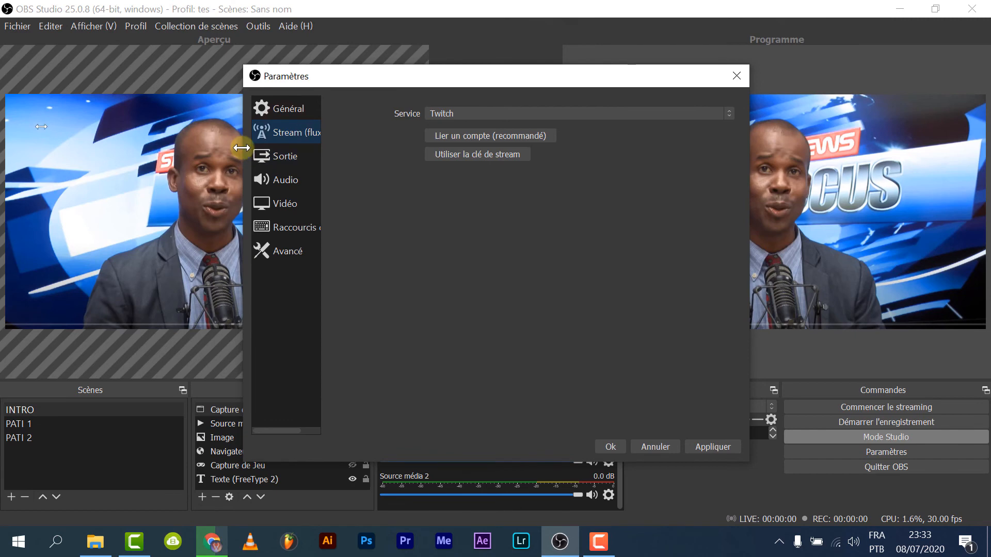
pyautogui.moveTo(243, 146); pyautogui.dragTo(144, 141)
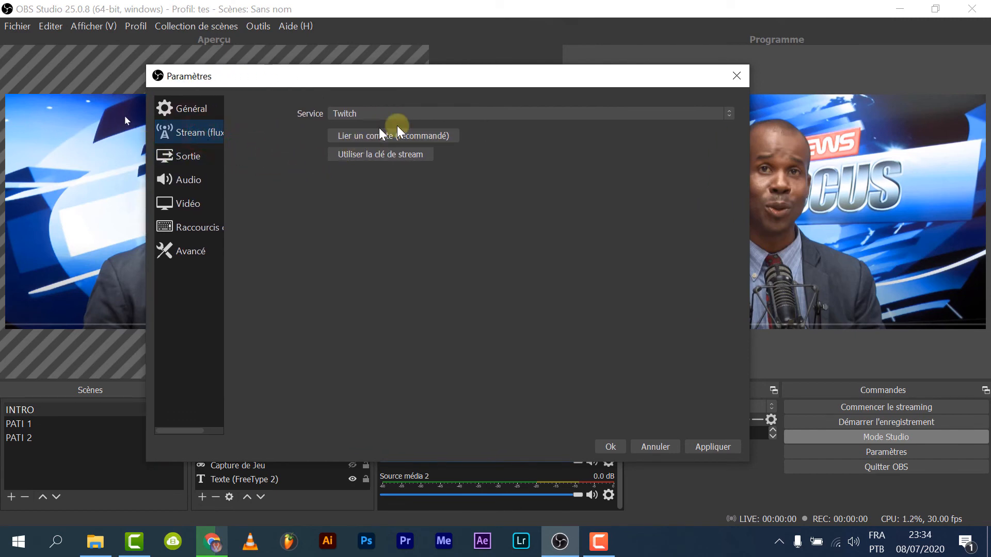
pyautogui.click(444, 115)
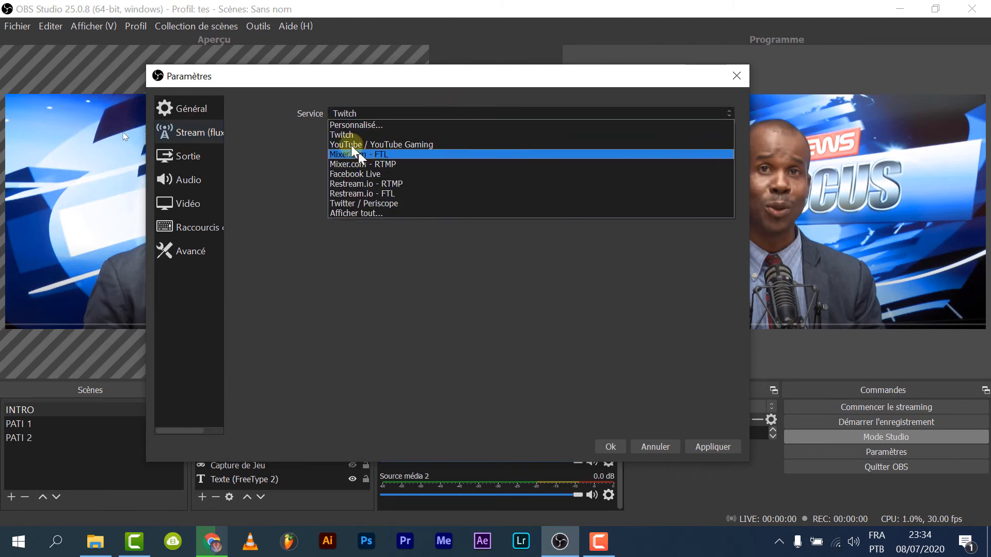
pyautogui.click(365, 213)
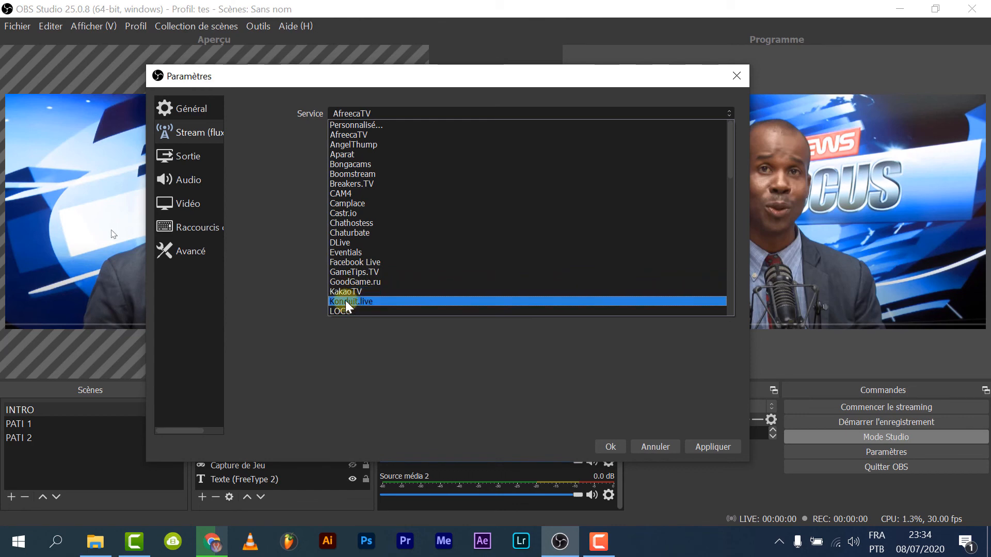
pyautogui.click(367, 262)
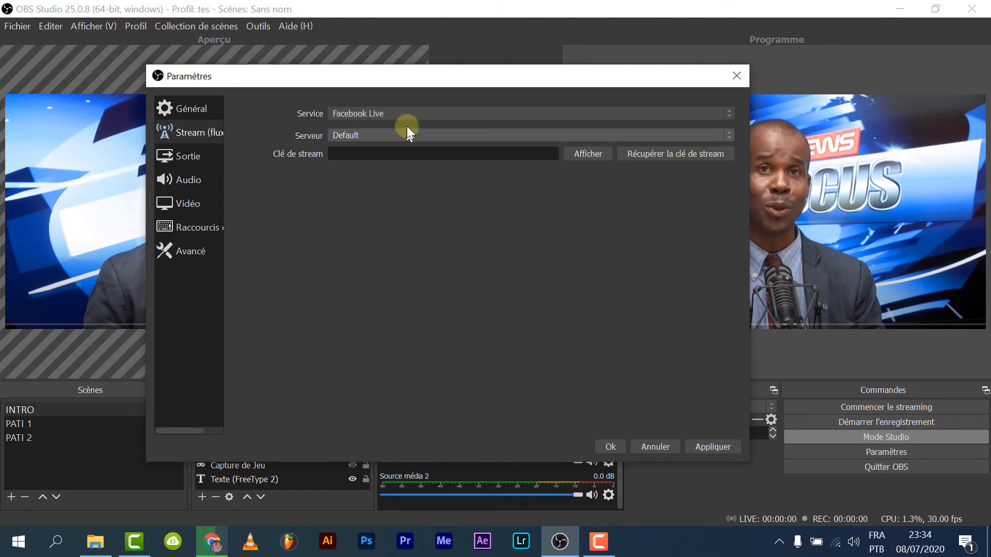
pyautogui.click(441, 154)
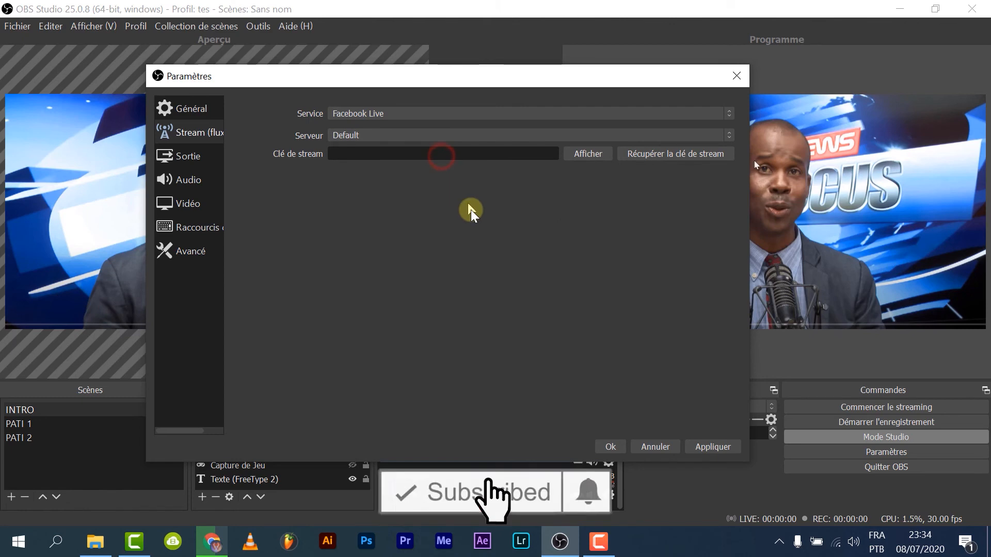
pyautogui.click(507, 209)
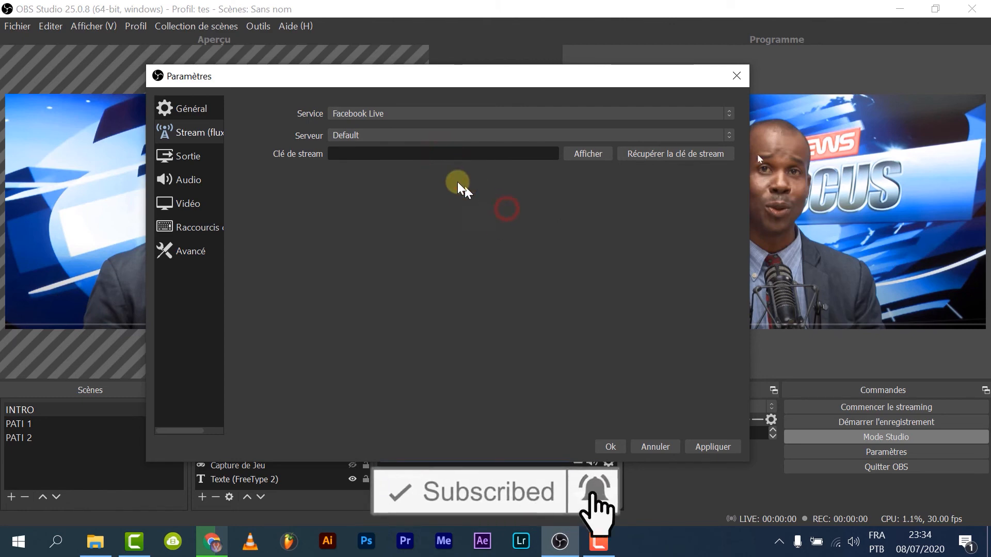
# Set the streaming service to Personnalisé, and examine its server and stream key fields without filling them in.
pyautogui.click(449, 117)
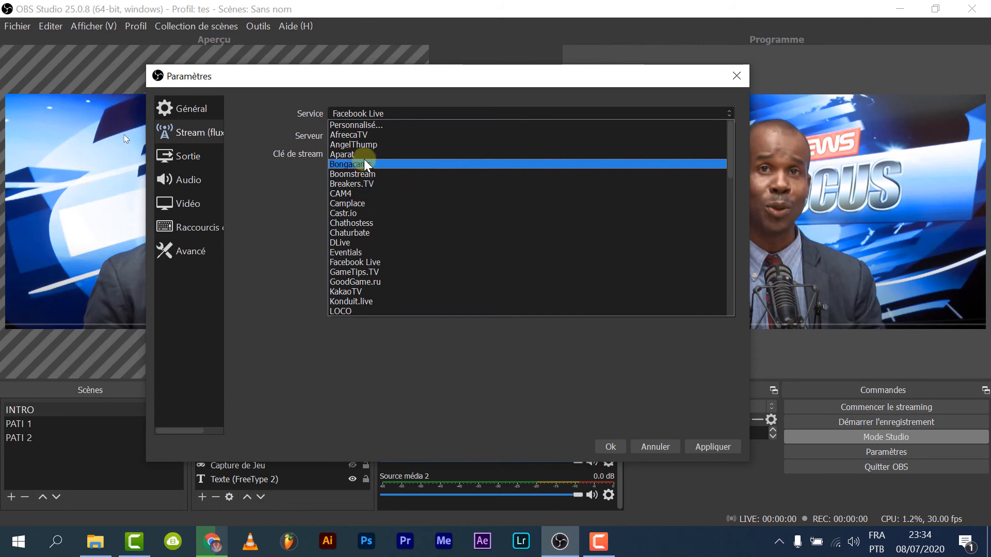
pyautogui.click(366, 125)
pyautogui.click(396, 135)
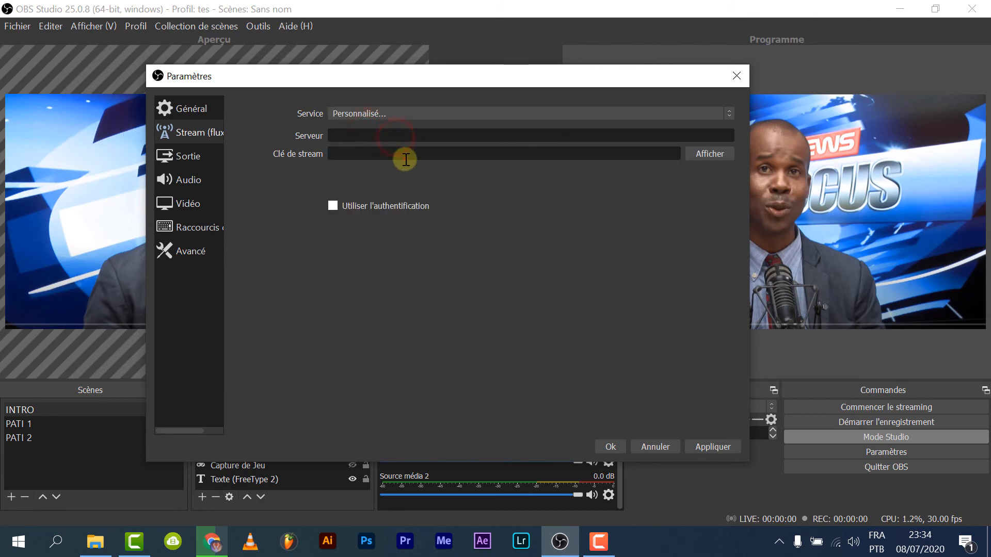
pyautogui.click(403, 155)
pyautogui.click(438, 131)
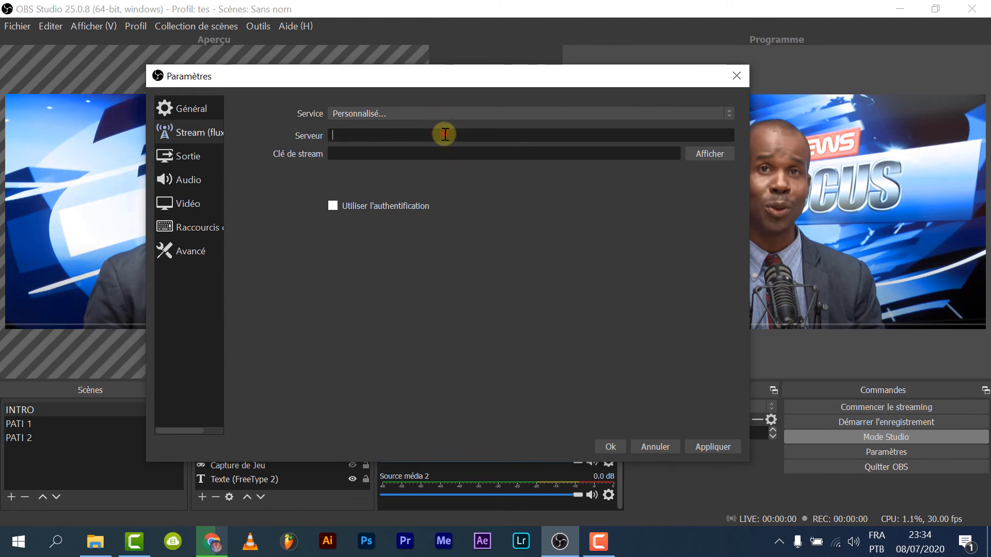
pyautogui.click(439, 153)
pyautogui.click(427, 135)
pyautogui.click(428, 152)
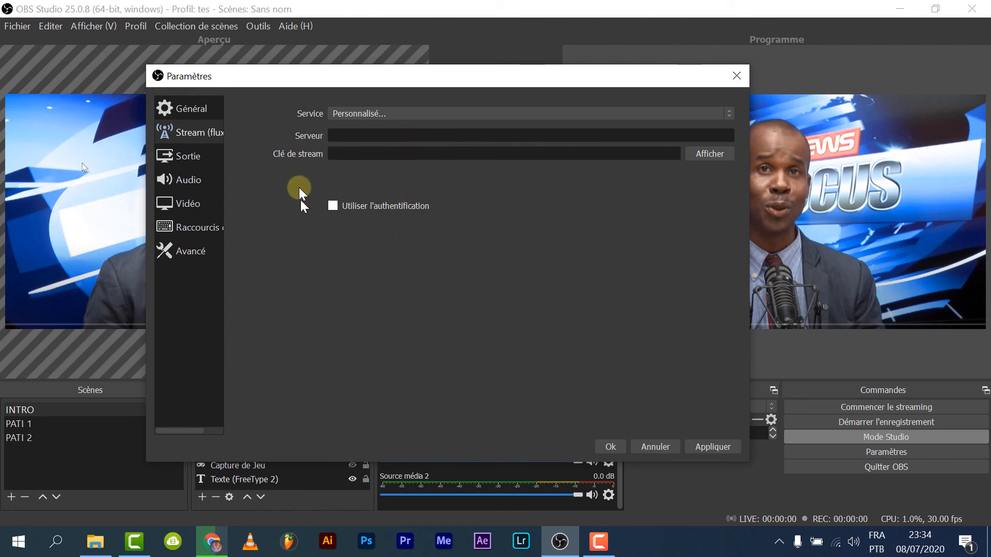
pyautogui.click(377, 109)
pyautogui.click(249, 212)
# Open the output settings and set the output mode to Avancé.
pyautogui.click(207, 157)
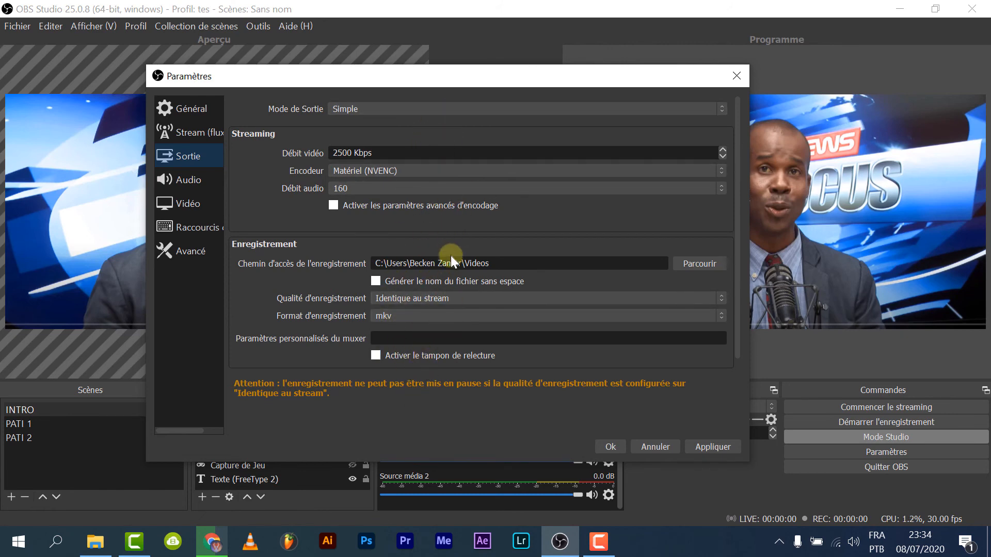
pyautogui.click(446, 113)
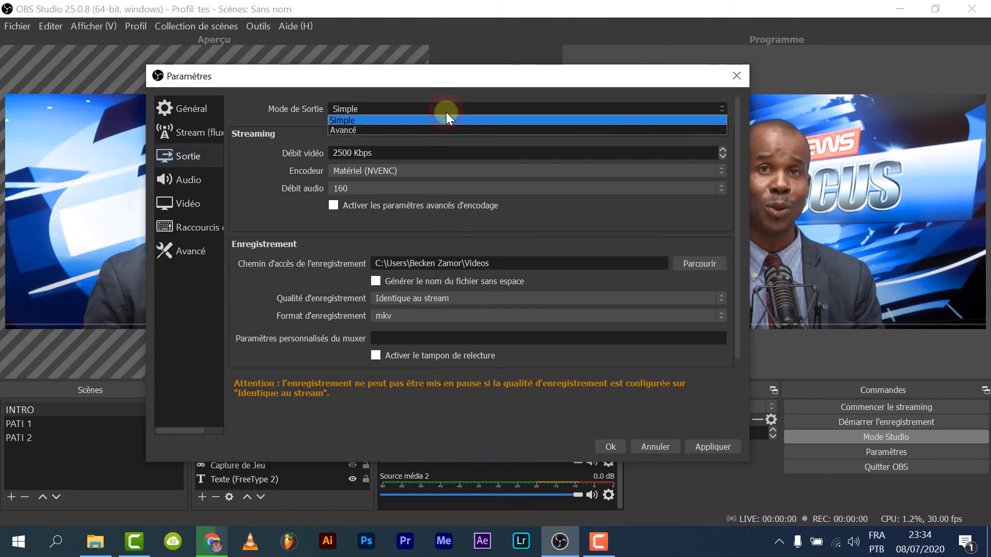
pyautogui.click(413, 106)
pyautogui.click(413, 106)
pyautogui.click(386, 131)
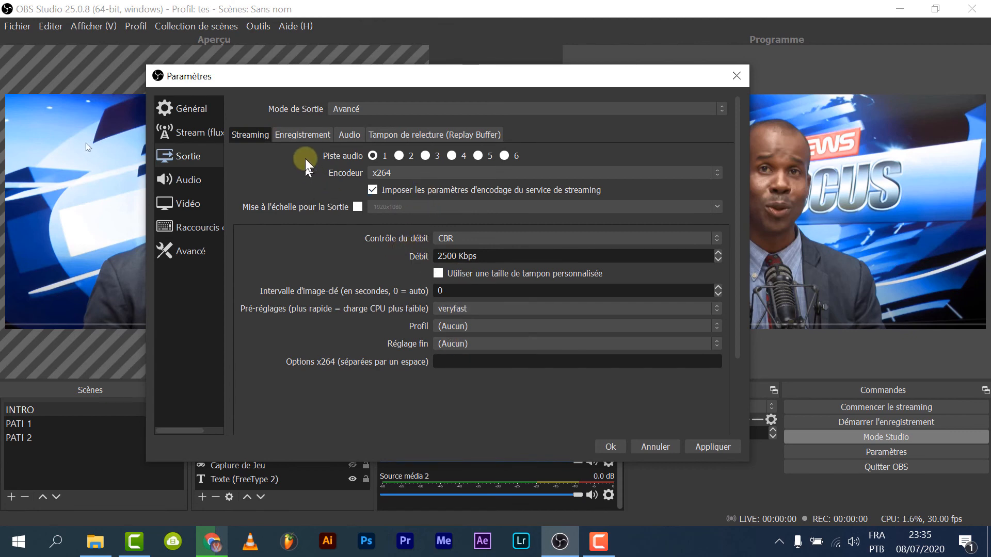
# Show the advanced recording settings and browse for a recording folder, cancelling without choosing one.
pyautogui.click(305, 135)
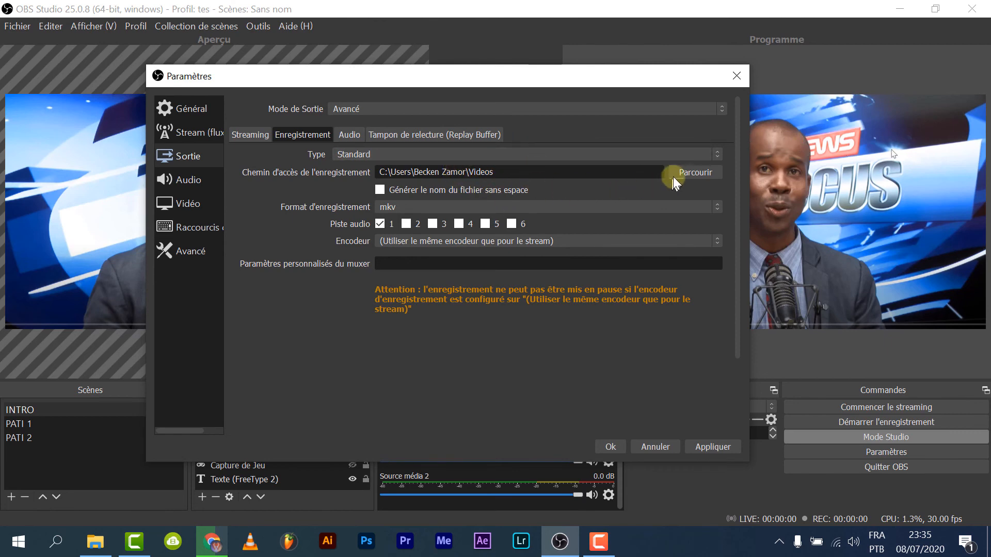
pyautogui.click(694, 172)
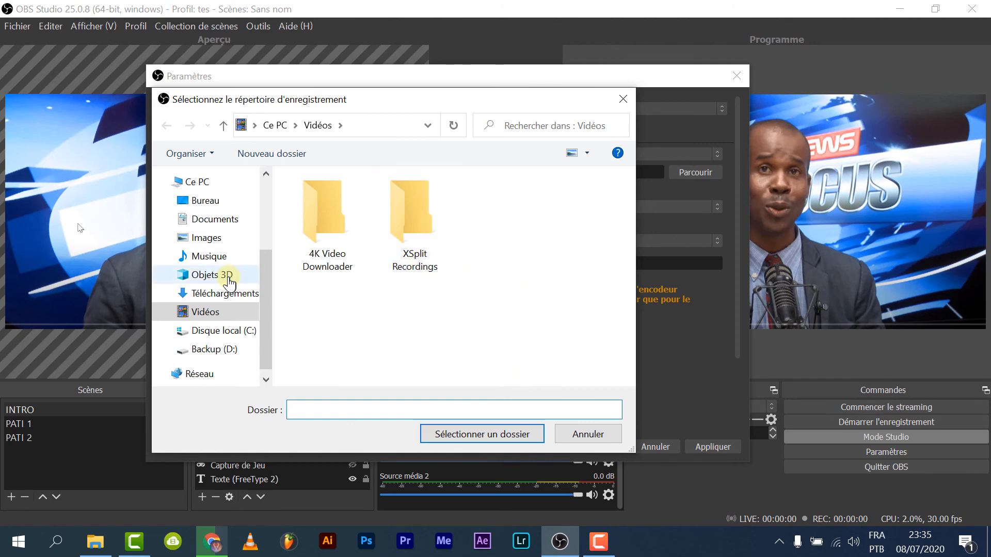
pyautogui.click(588, 435)
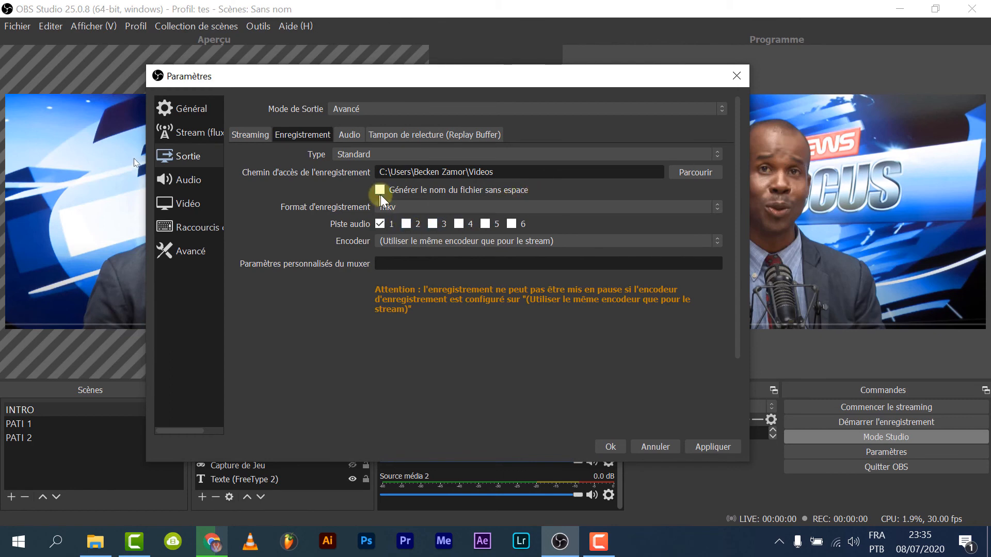
# Try the mov and flv recording formats, and set the recording format to mp4.
pyautogui.click(598, 204)
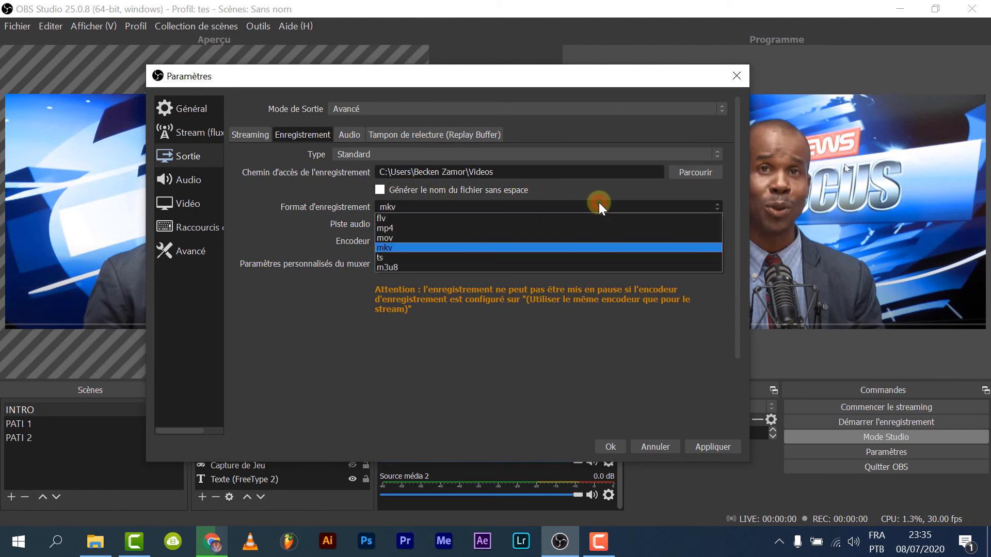
pyautogui.click(435, 227)
pyautogui.click(454, 205)
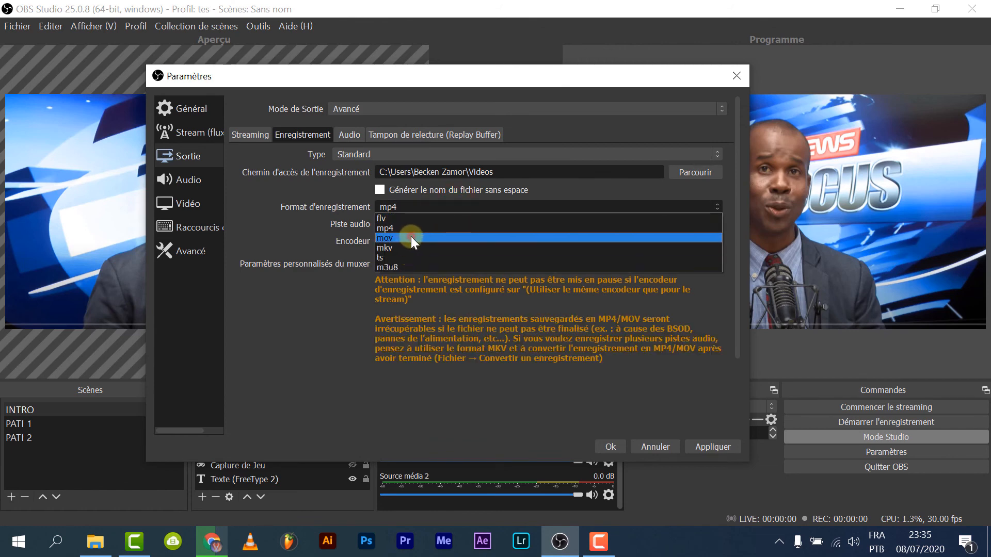
pyautogui.click(410, 237)
pyautogui.click(476, 205)
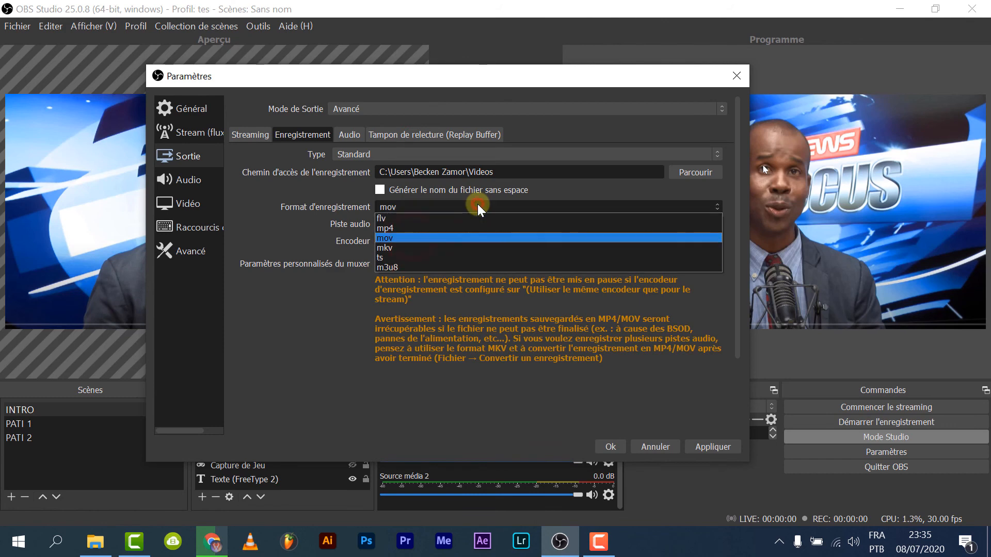
pyautogui.click(431, 227)
pyautogui.click(434, 206)
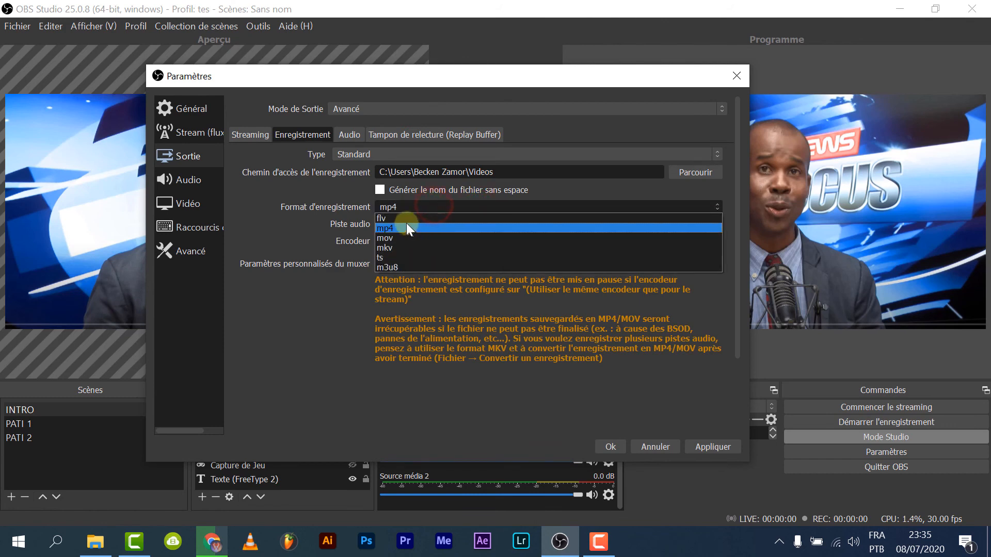
pyautogui.click(406, 218)
pyautogui.click(510, 206)
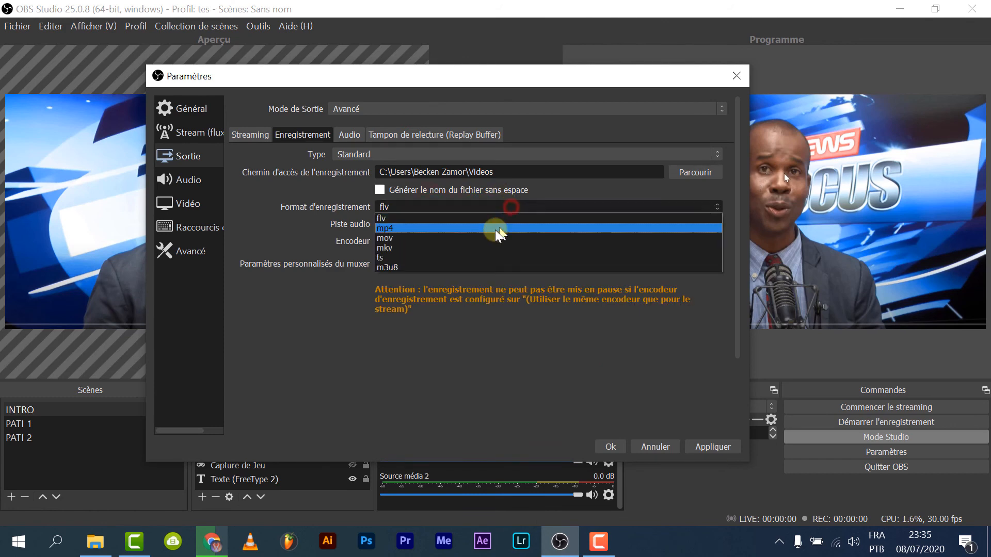
pyautogui.click(447, 233)
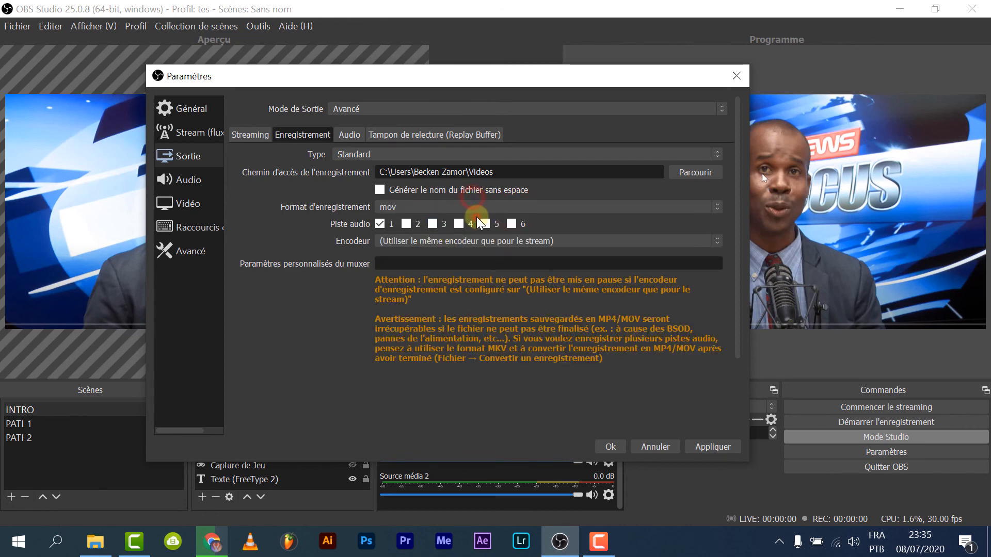
pyautogui.click(476, 209)
pyautogui.click(466, 219)
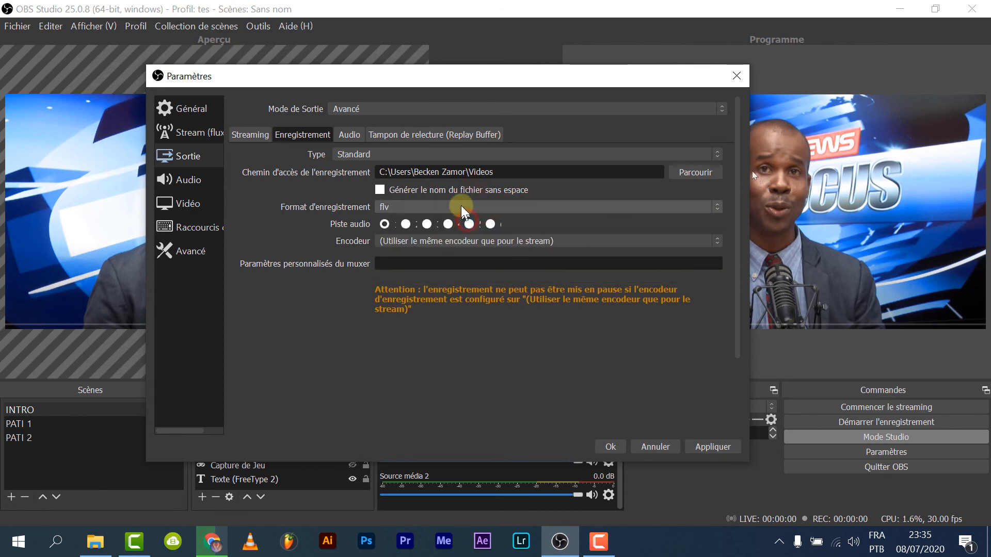
pyautogui.click(460, 207)
pyautogui.click(451, 228)
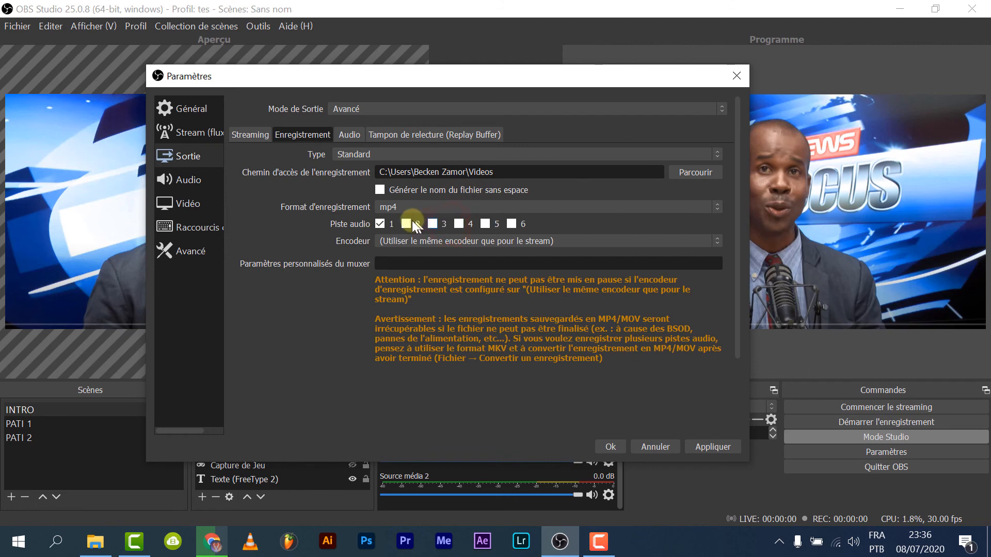
# Toggle recording audio track 1 off and on several times, leaving it enabled.
pyautogui.click(381, 223)
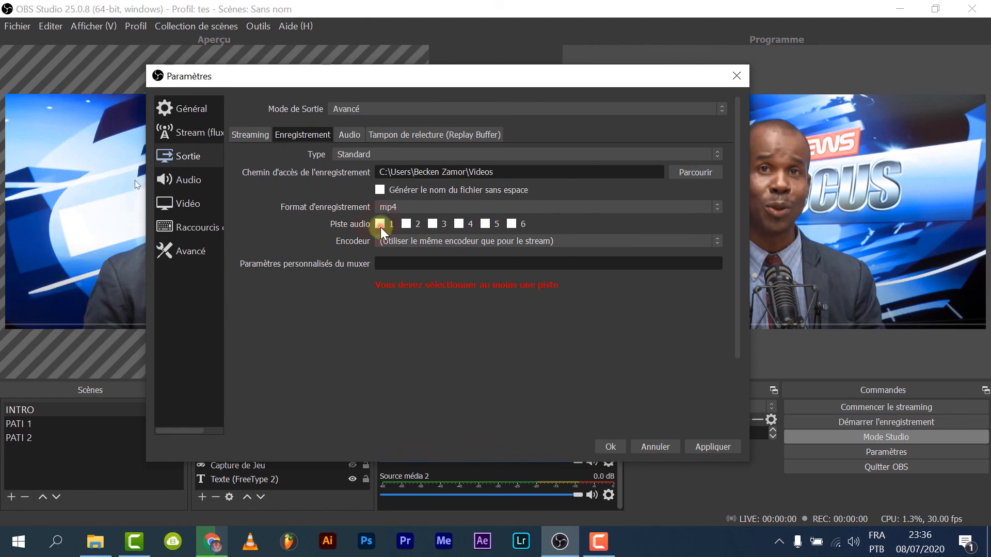
pyautogui.click(380, 225)
pyautogui.click(380, 224)
pyautogui.click(379, 225)
pyautogui.click(378, 225)
pyautogui.click(379, 225)
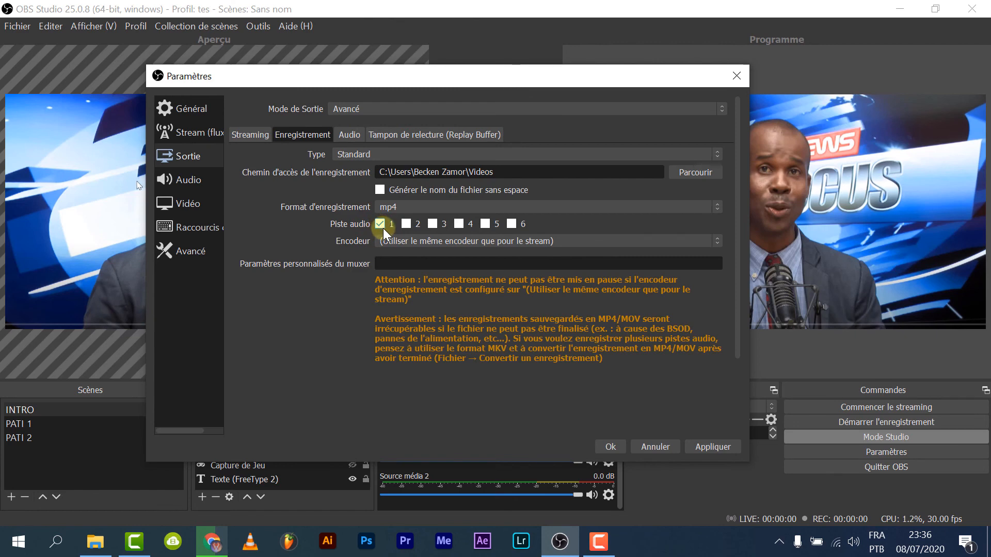
pyautogui.click(382, 226)
pyautogui.click(381, 225)
pyautogui.click(380, 225)
pyautogui.click(379, 225)
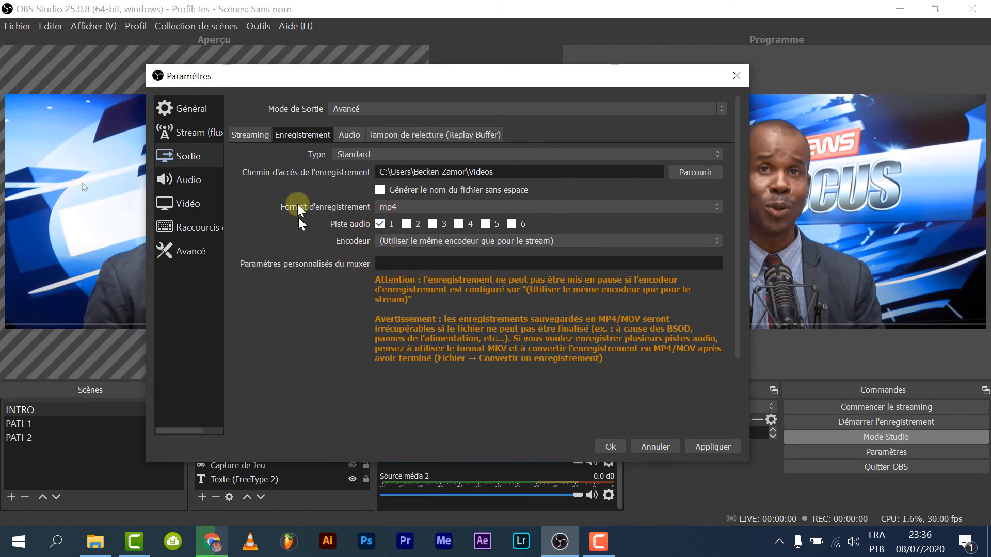
# Look through the audio track, recording and streaming sections of the output settings.
pyautogui.click(357, 138)
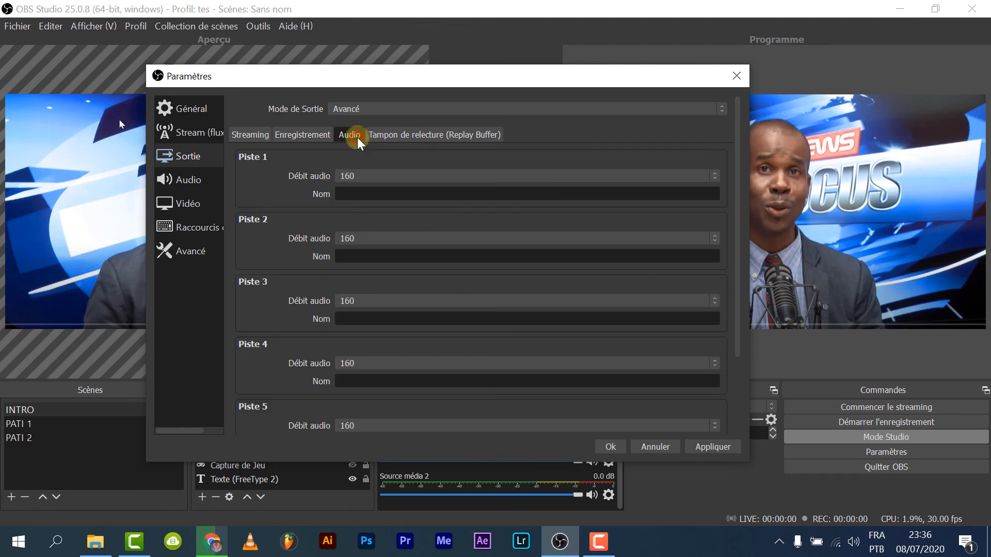
pyautogui.click(320, 134)
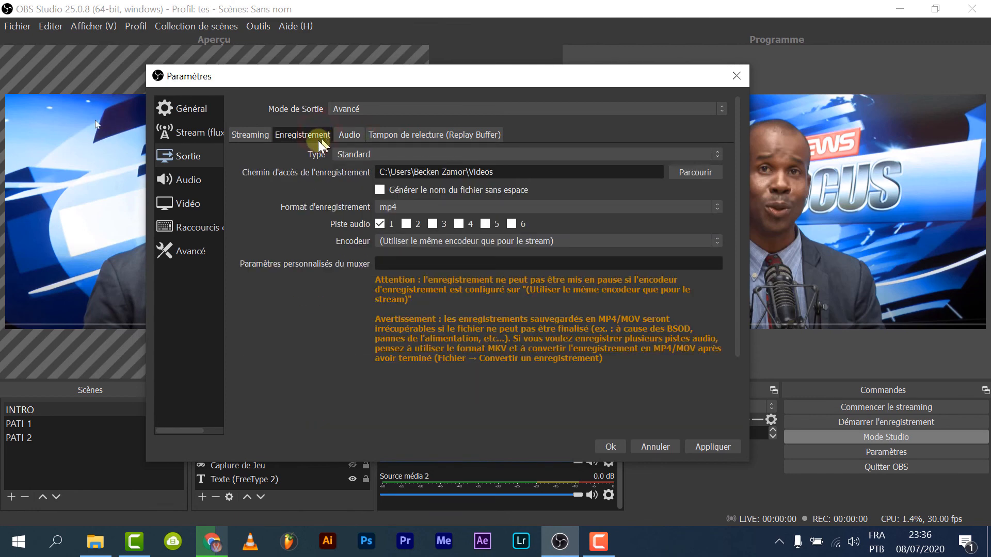
pyautogui.click(259, 135)
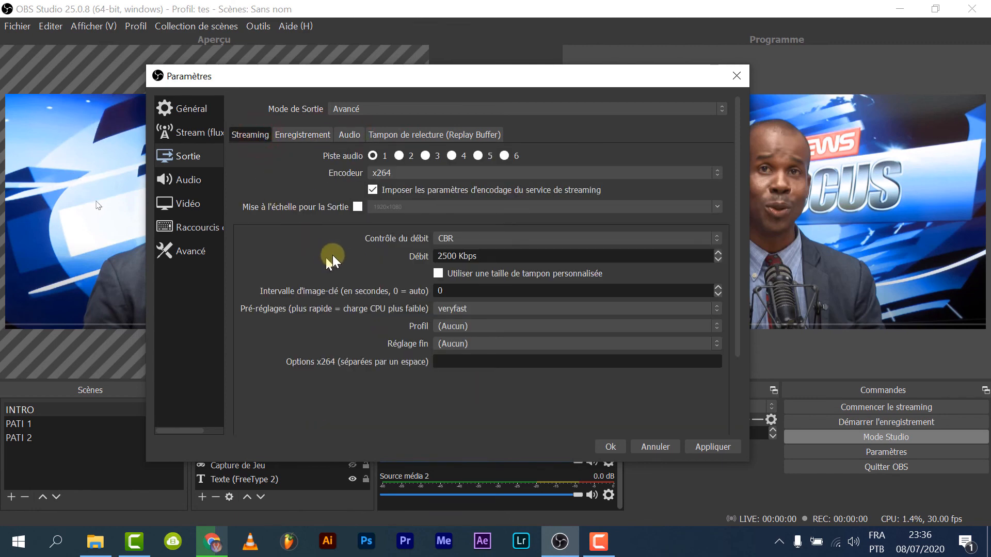
# Enable output rescaling for streaming and set it to 1280x720.
pyautogui.click(358, 207)
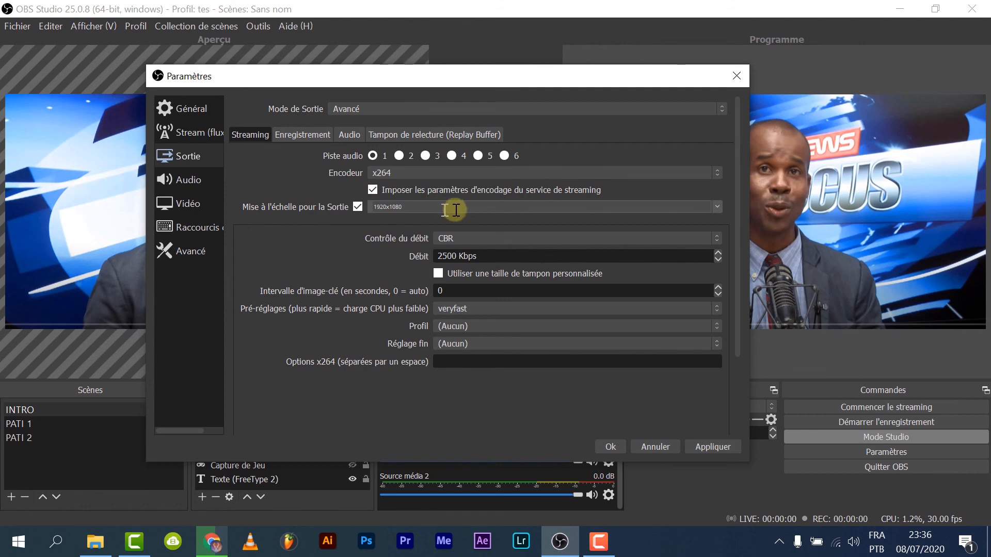
pyautogui.click(716, 207)
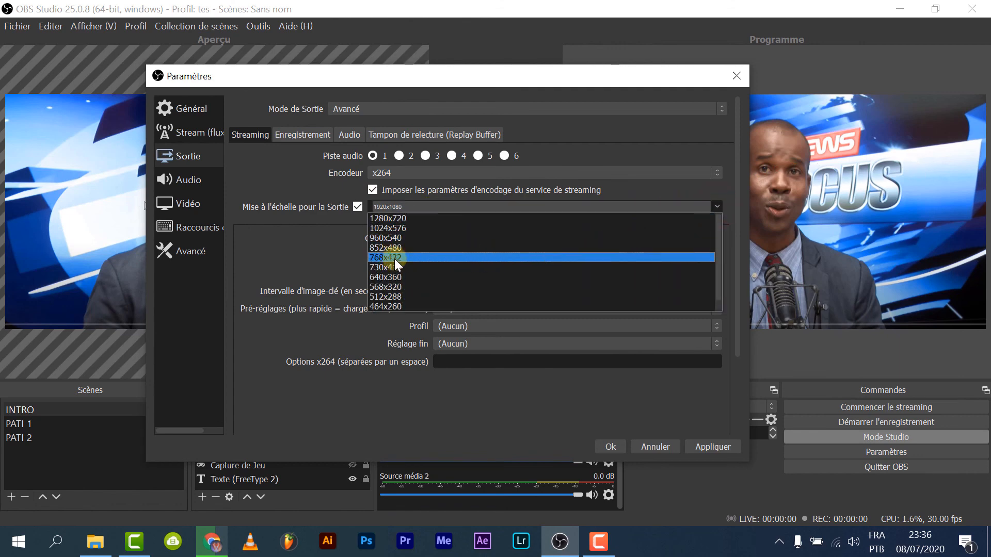
pyautogui.click(398, 218)
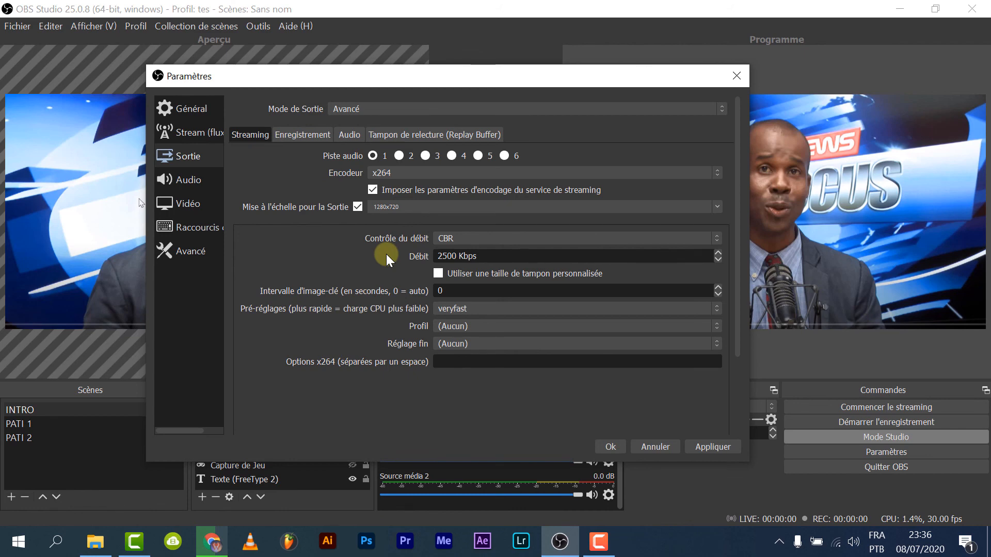
# Examine the streaming encoder's rate control options and its bitrate without changing either.
pyautogui.click(500, 240)
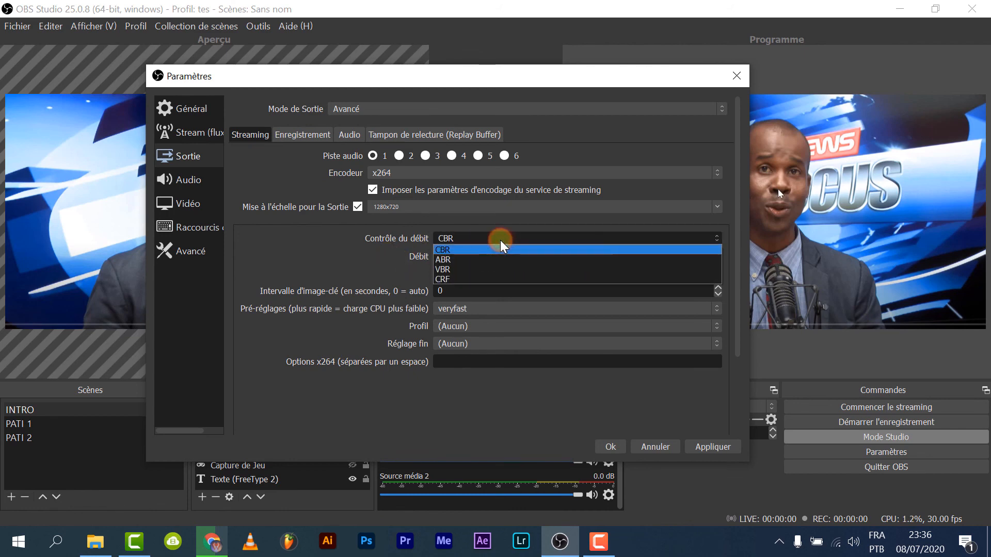
pyautogui.click(500, 240)
pyautogui.click(500, 240)
pyautogui.click(500, 239)
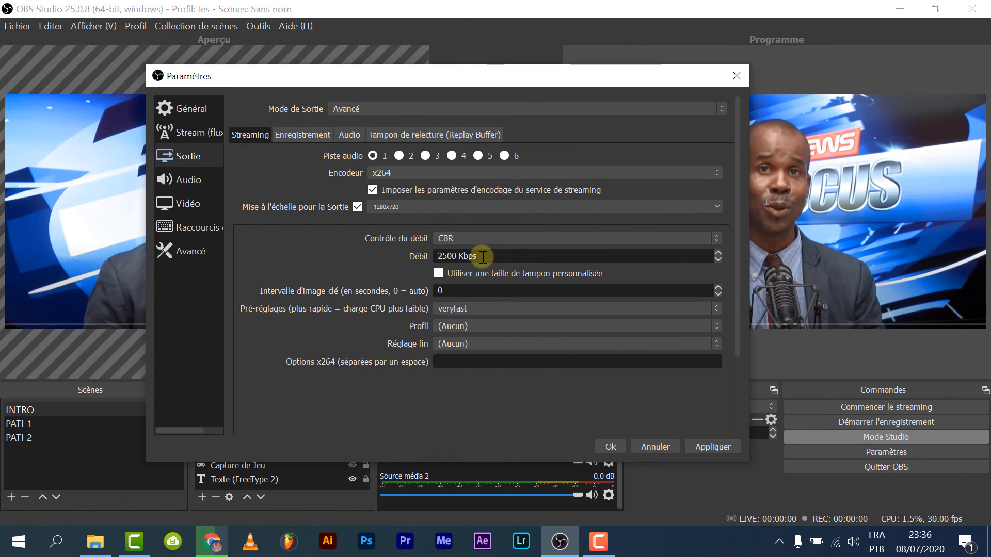
pyautogui.moveTo(482, 257); pyautogui.dragTo(424, 252)
pyautogui.click(411, 271)
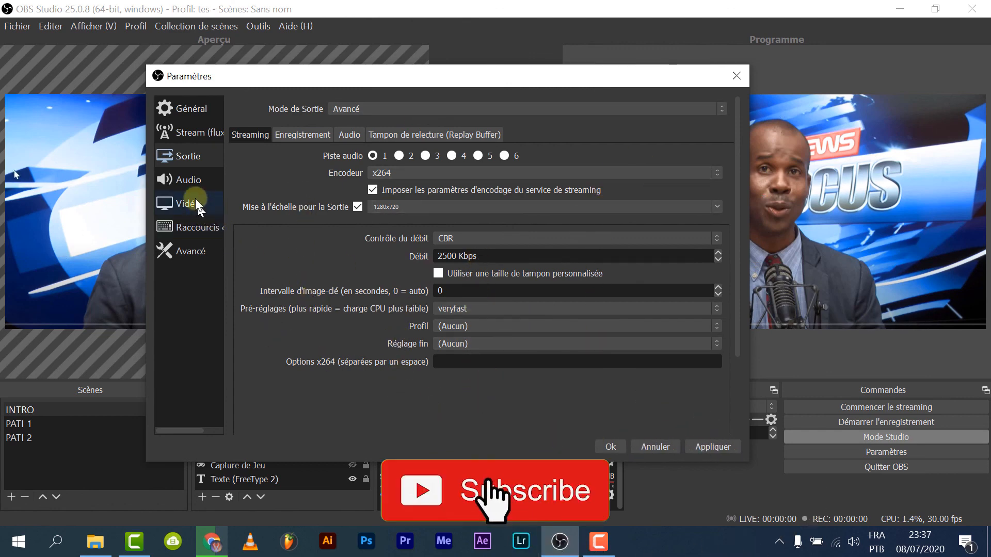
# Open the audio settings and review the devices available for desktop audio without changing the selection.
pyautogui.click(188, 180)
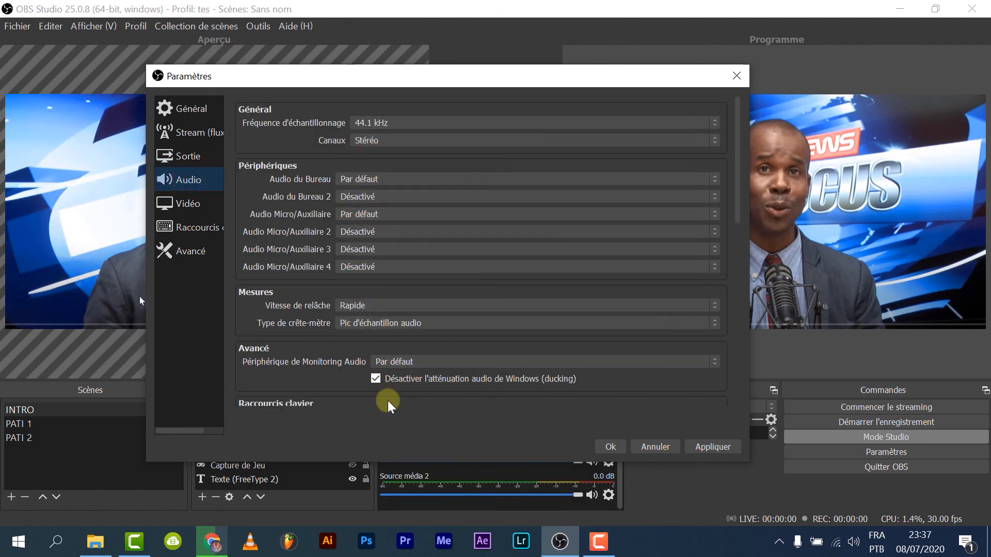
pyautogui.click(378, 178)
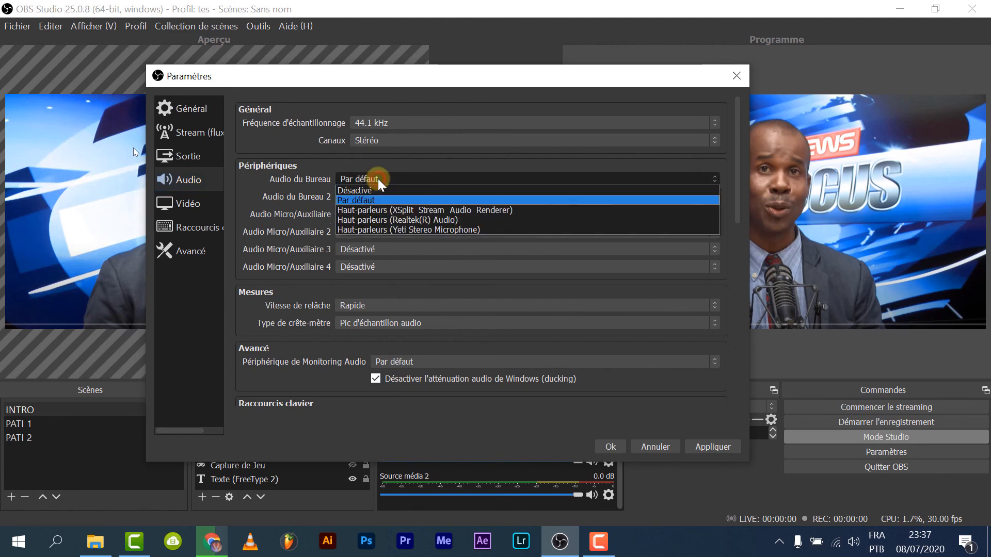
pyautogui.click(378, 178)
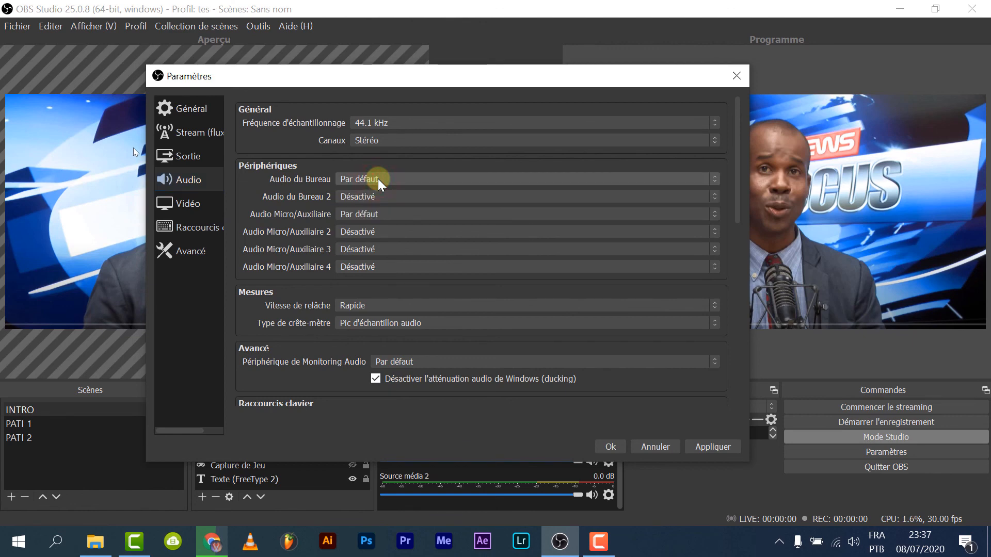
# Open the video settings and set the output (scaled) resolution to 1920x1080.
pyautogui.click(195, 205)
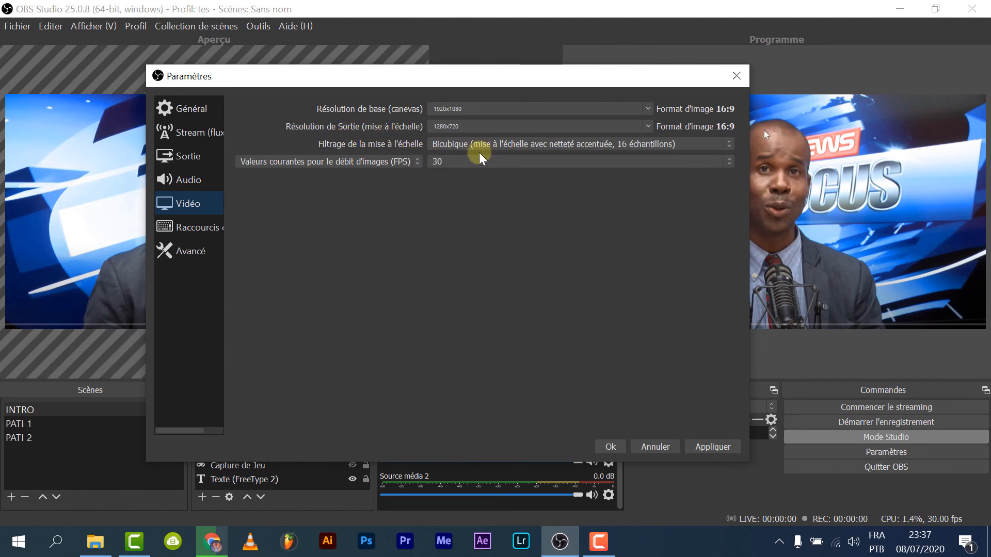
pyautogui.click(647, 127)
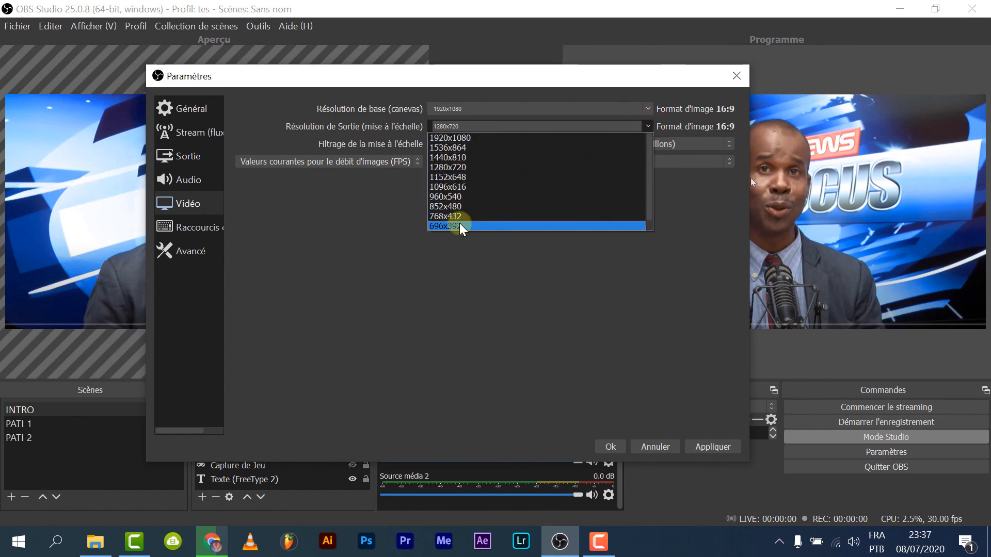
pyautogui.click(459, 138)
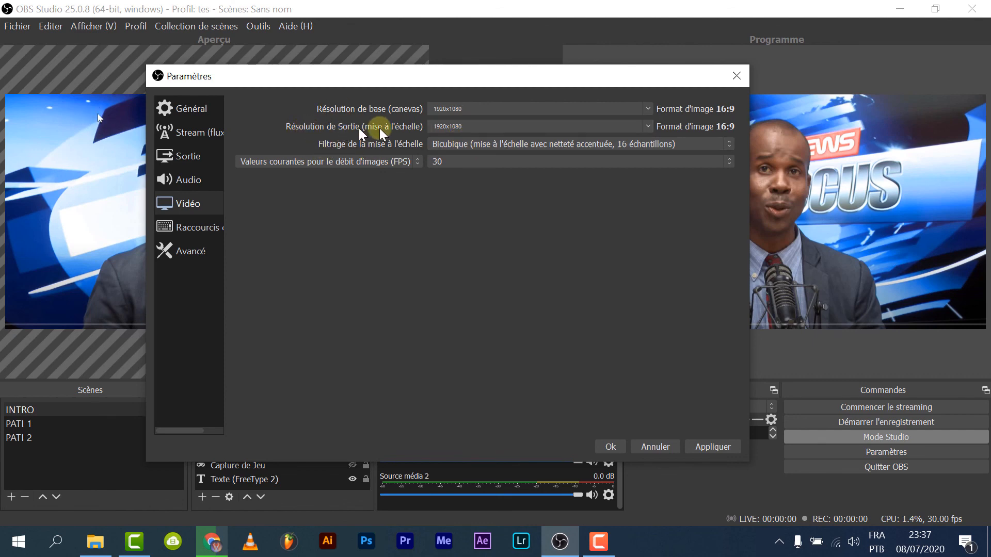
# Compare the base canvas resolution with the output resolution by highlighting each value in turn.
pyautogui.click(466, 109)
pyautogui.moveTo(466, 113); pyautogui.dragTo(420, 106)
pyautogui.doubleClick(467, 126)
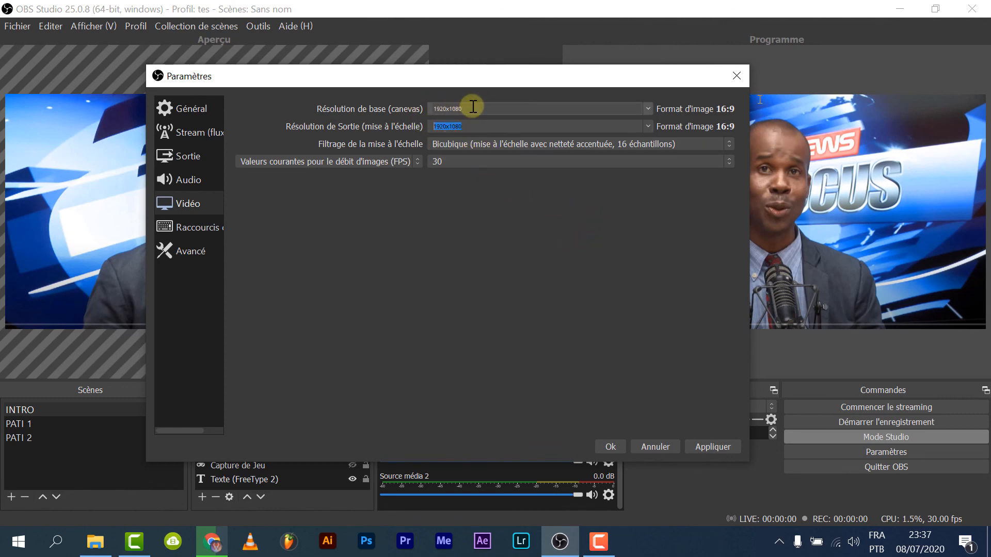
pyautogui.moveTo(467, 106); pyautogui.dragTo(406, 109)
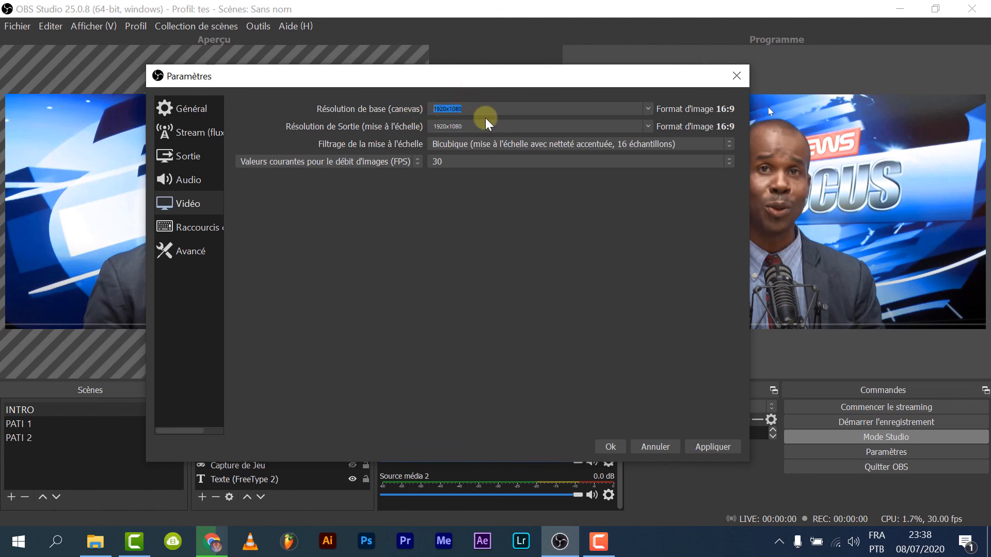
pyautogui.moveTo(471, 126); pyautogui.dragTo(409, 128)
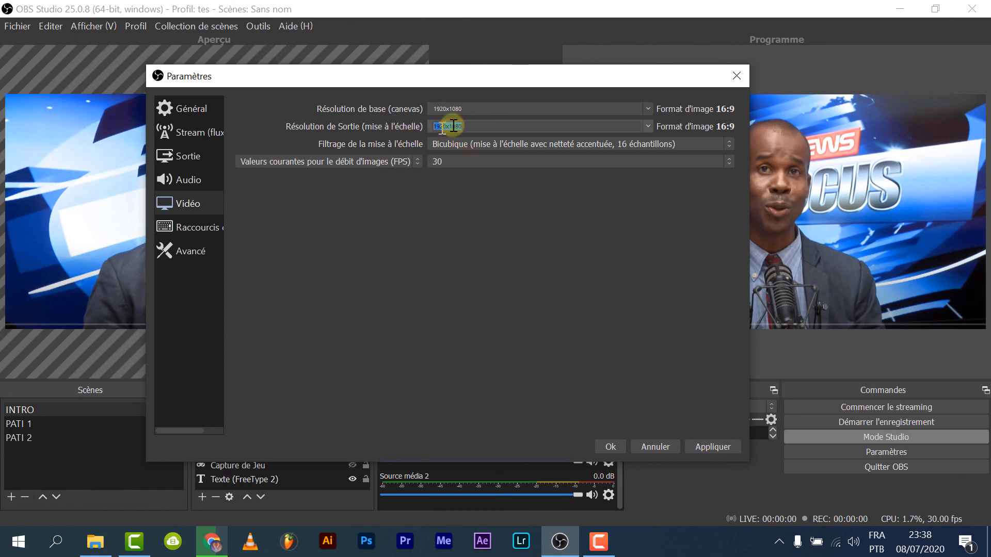
pyautogui.moveTo(480, 107); pyautogui.dragTo(405, 106)
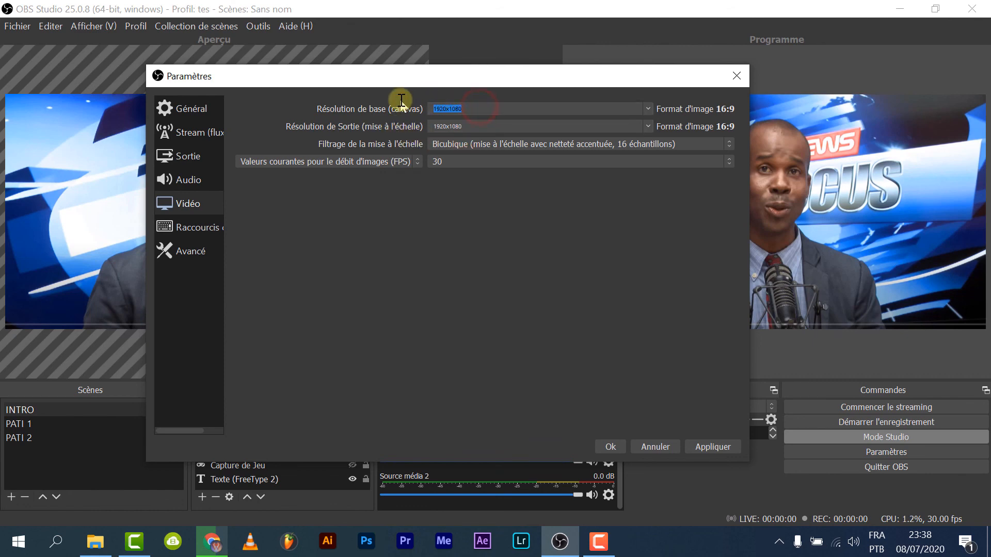
pyautogui.click(468, 129)
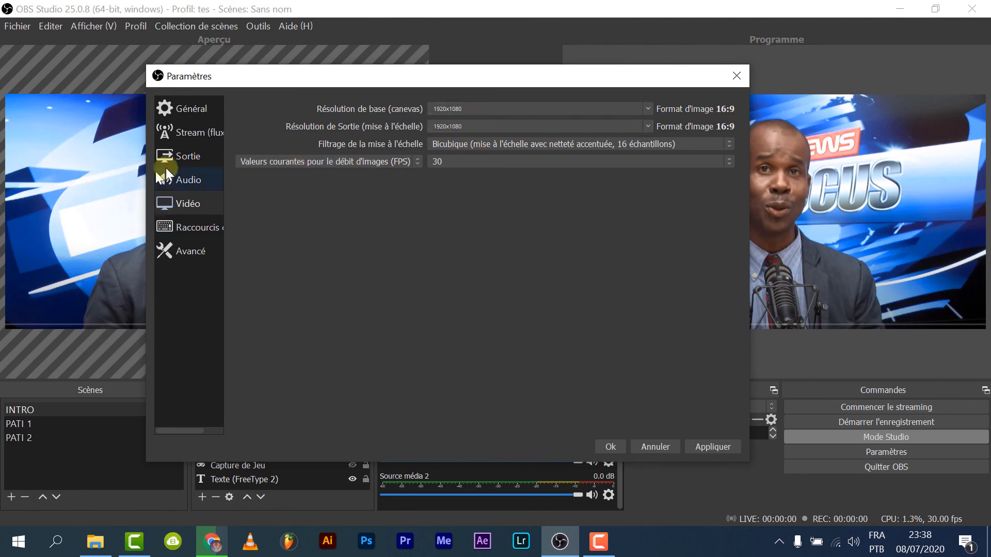
# Apply the video settings, and disable rescaling in the streaming output settings before returning to the video settings.
pyautogui.click(726, 451)
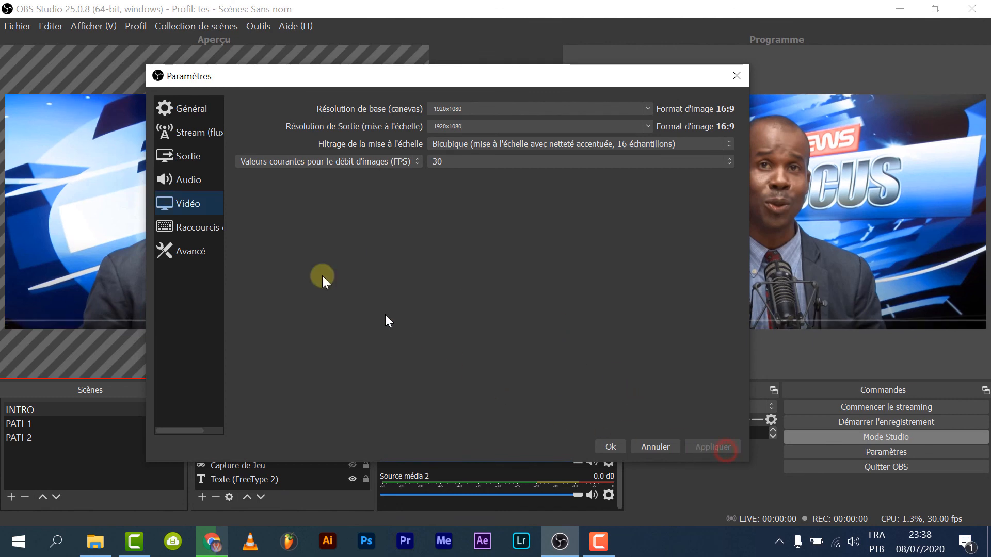
pyautogui.click(177, 155)
pyautogui.moveTo(410, 208); pyautogui.dragTo(385, 209)
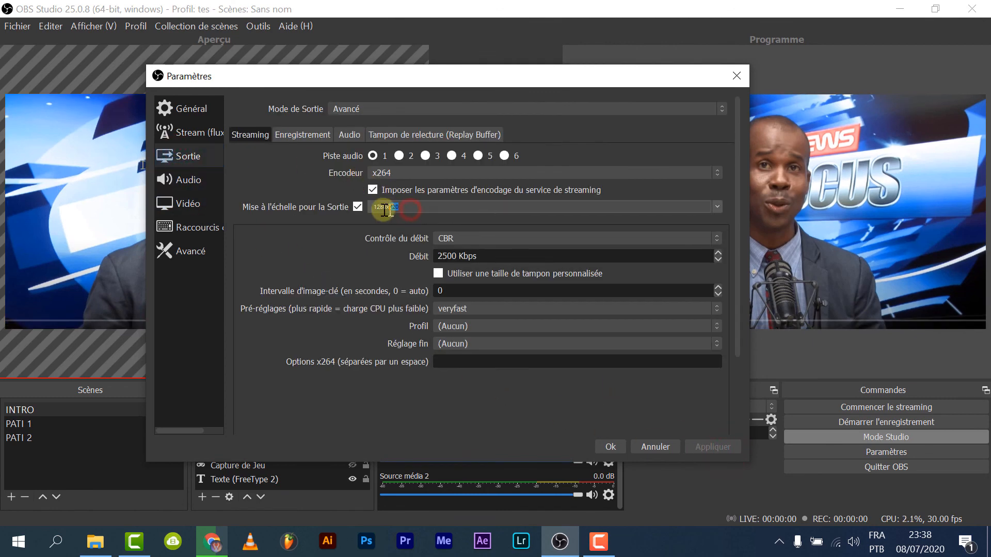
pyautogui.click(323, 206)
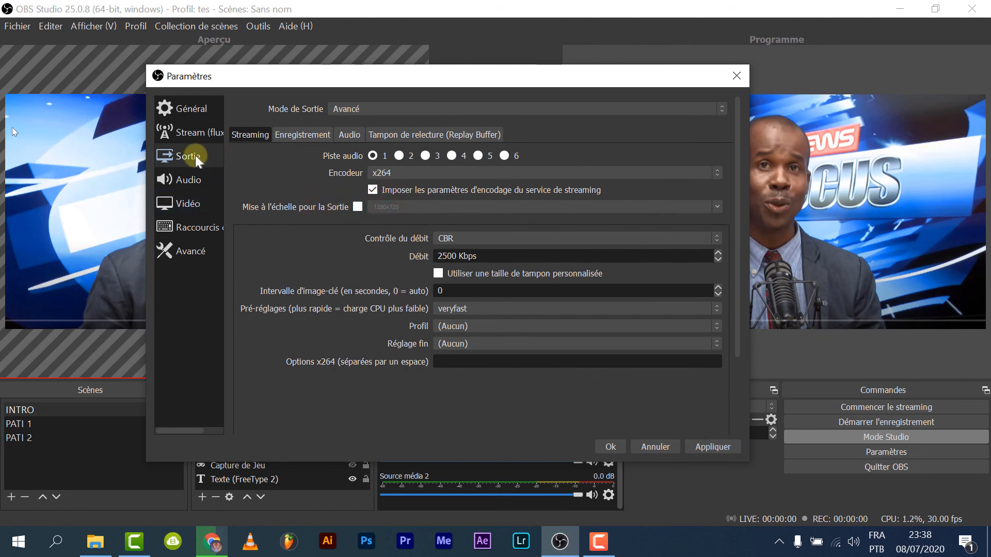
pyautogui.click(187, 202)
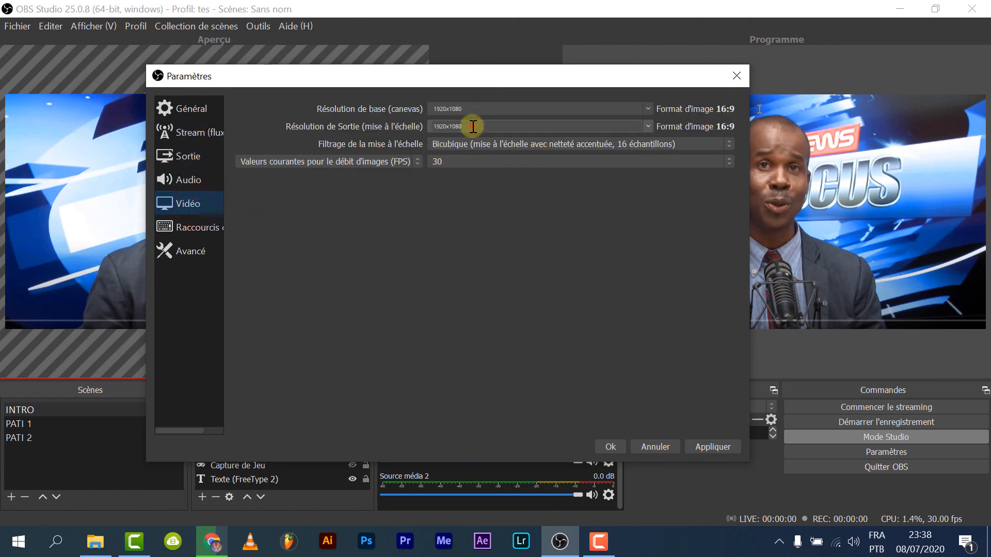
# Compare the base canvas and output resolutions, and set the output (scaled) resolution to 1280x720.
pyautogui.moveTo(473, 126); pyautogui.dragTo(412, 129)
pyautogui.click(448, 128)
pyautogui.click(466, 108)
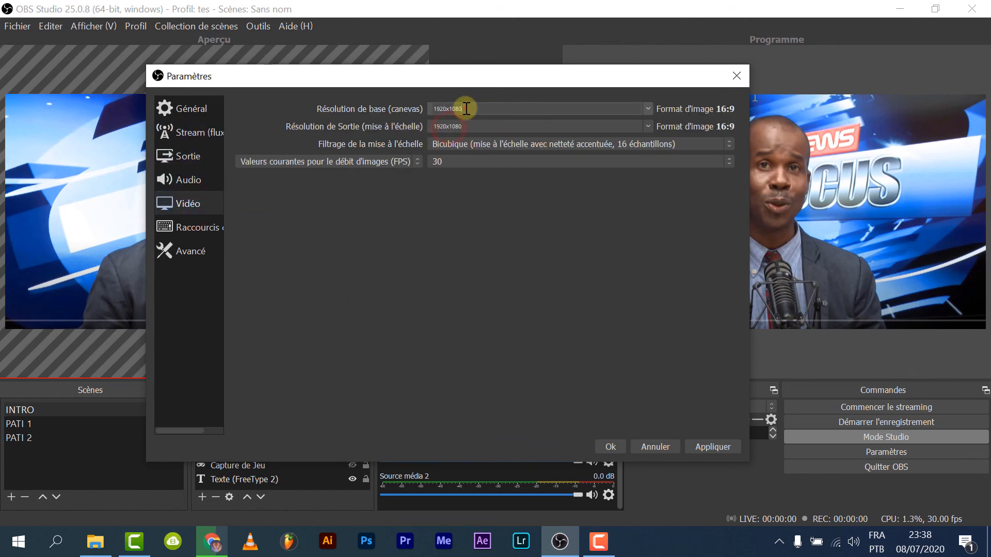
pyautogui.moveTo(466, 108); pyautogui.dragTo(410, 109)
pyautogui.click(648, 127)
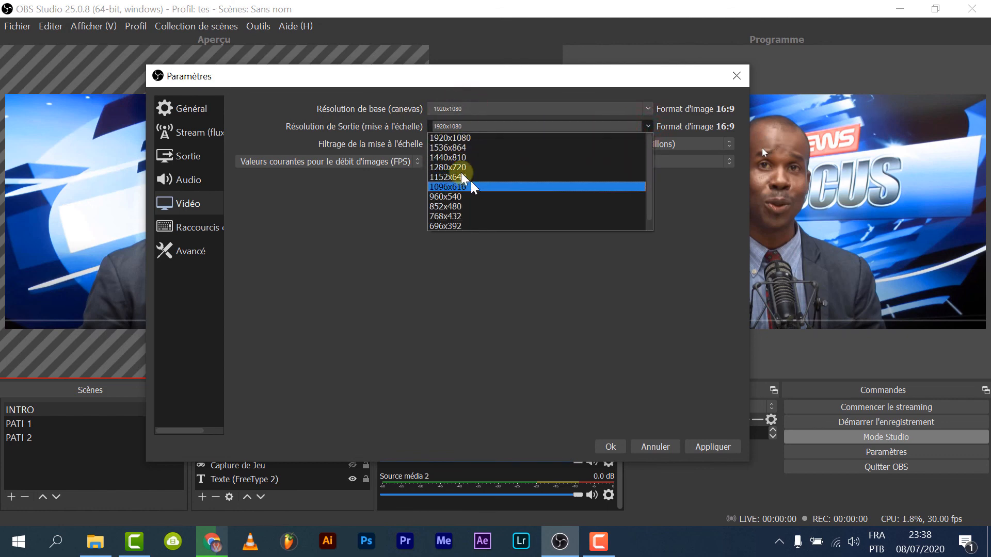
pyautogui.click(473, 167)
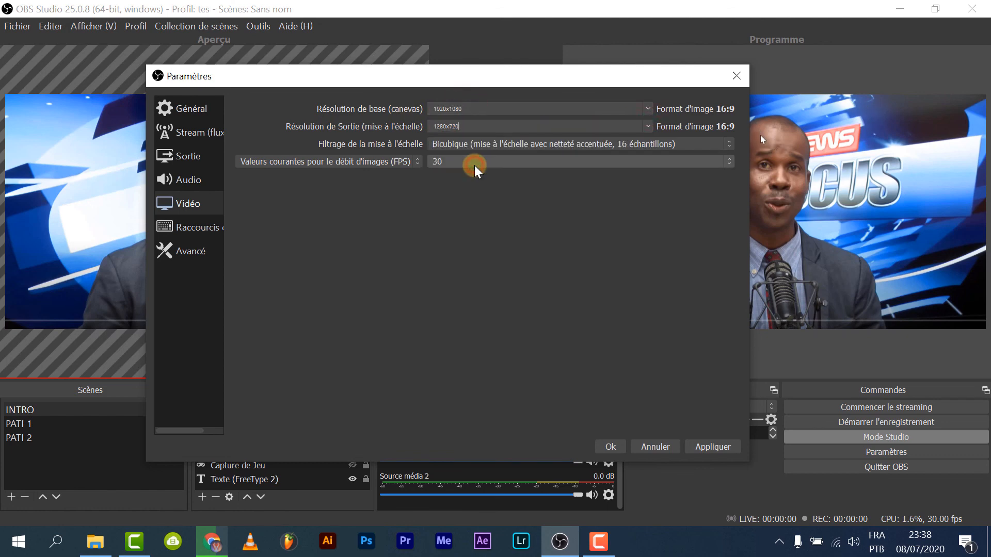
pyautogui.click(481, 109)
# View the streaming output settings and the hotkey settings, ending on the advanced settings.
pyautogui.click(201, 153)
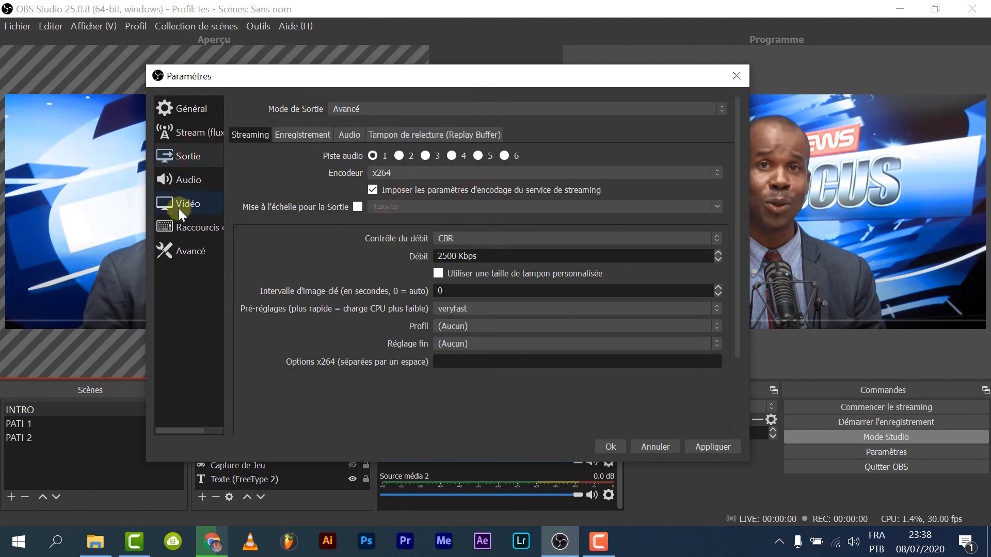
pyautogui.click(196, 229)
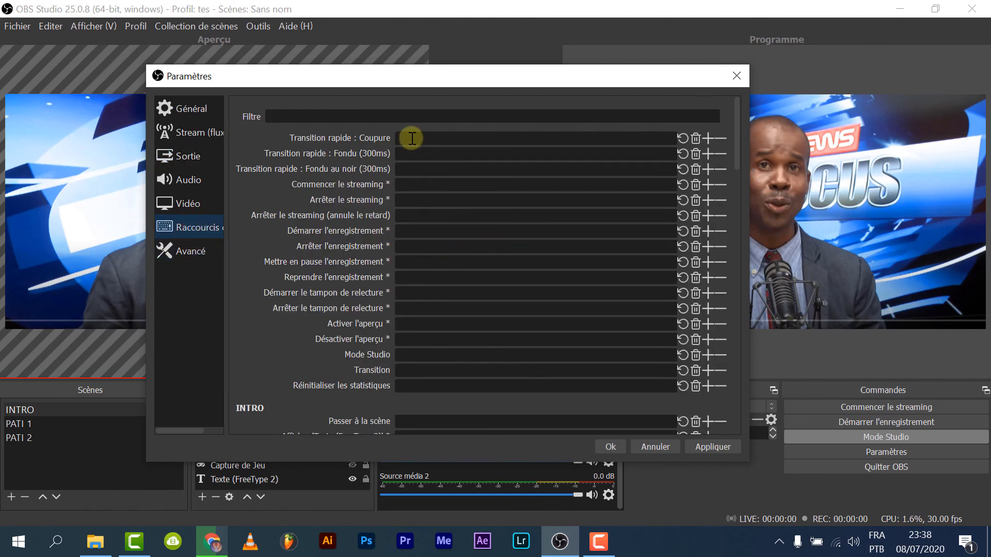
pyautogui.click(208, 253)
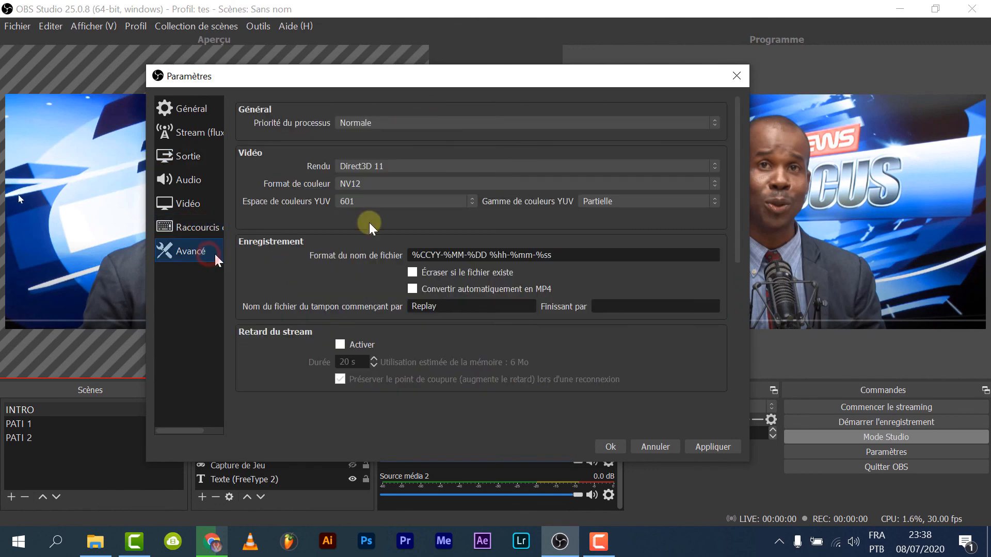
# Review the available options for colour format, renderer and process priority without changing the selections.
pyautogui.click(404, 187)
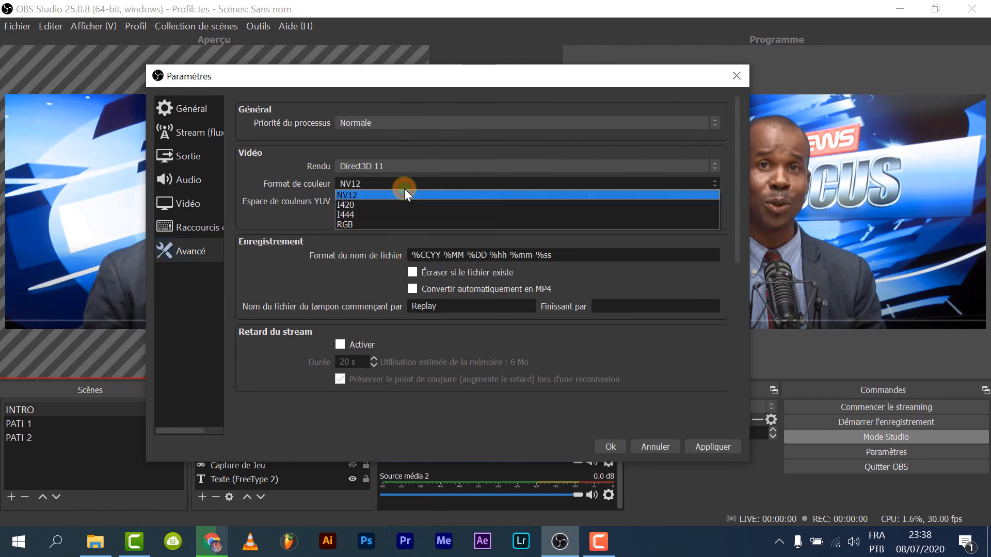
pyautogui.click(404, 186)
pyautogui.click(410, 166)
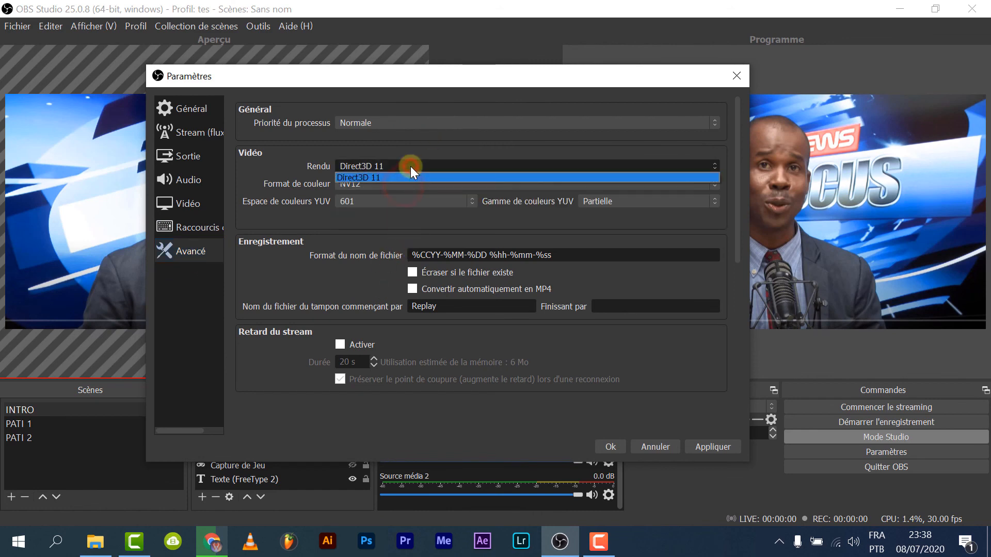
pyautogui.click(410, 166)
pyautogui.click(411, 125)
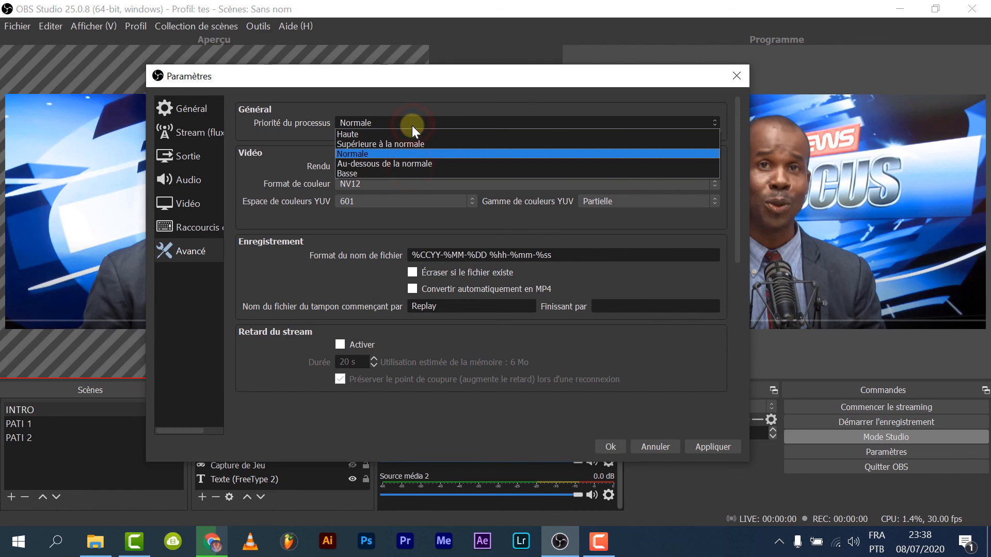
pyautogui.click(412, 125)
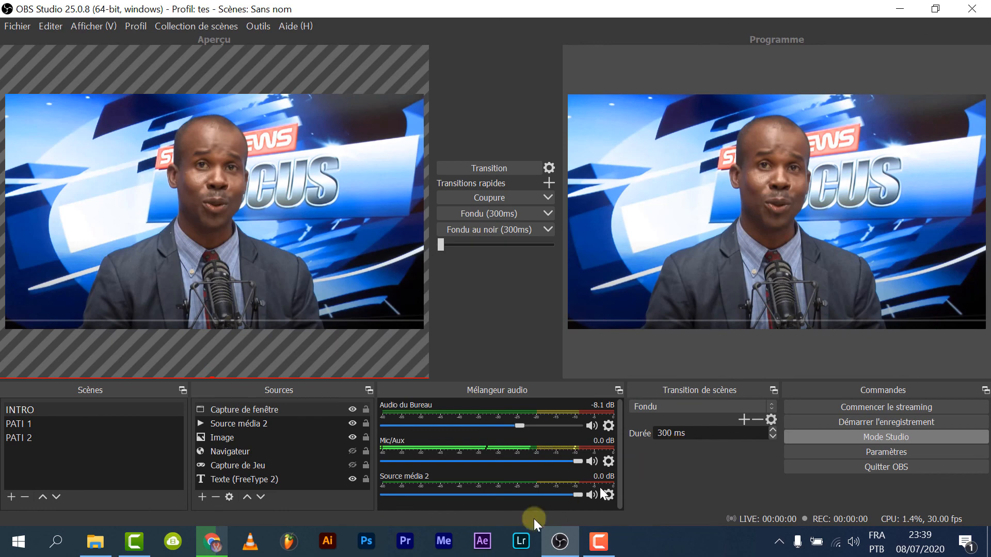
# Switch the preview between the scenes PATI 1, PATI 2 and INTRO to show each one's content and sources.
pyautogui.click(227, 427)
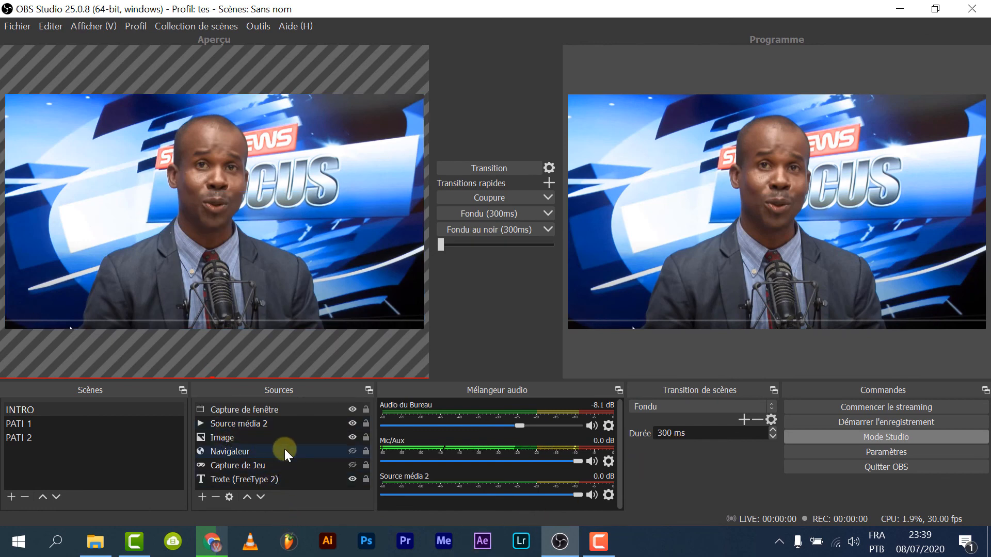
pyautogui.click(33, 426)
pyautogui.click(41, 438)
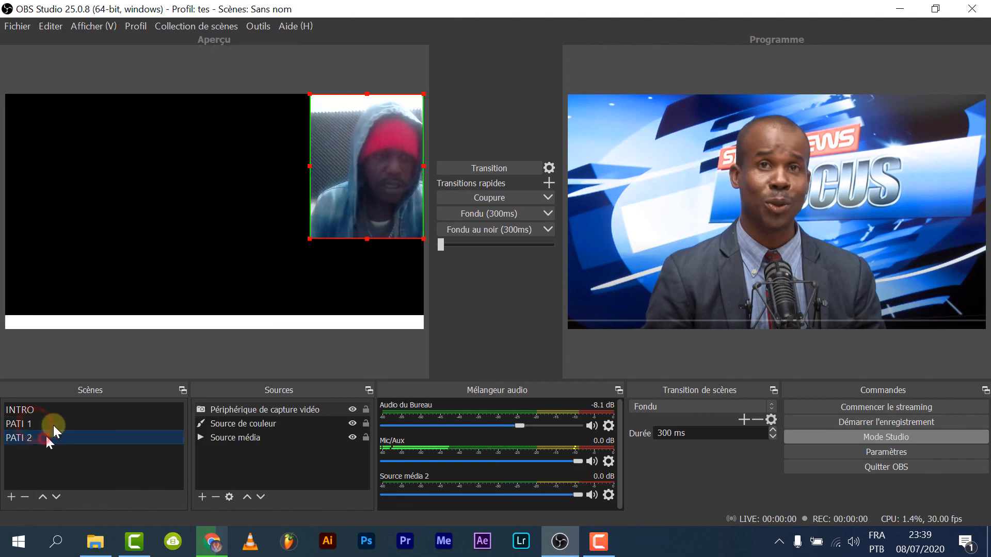
pyautogui.click(66, 407)
pyautogui.click(67, 425)
pyautogui.click(66, 436)
# Select the INTRO scene for preview and transition it manually to the program by moving the transition slider fully across.
pyautogui.click(74, 411)
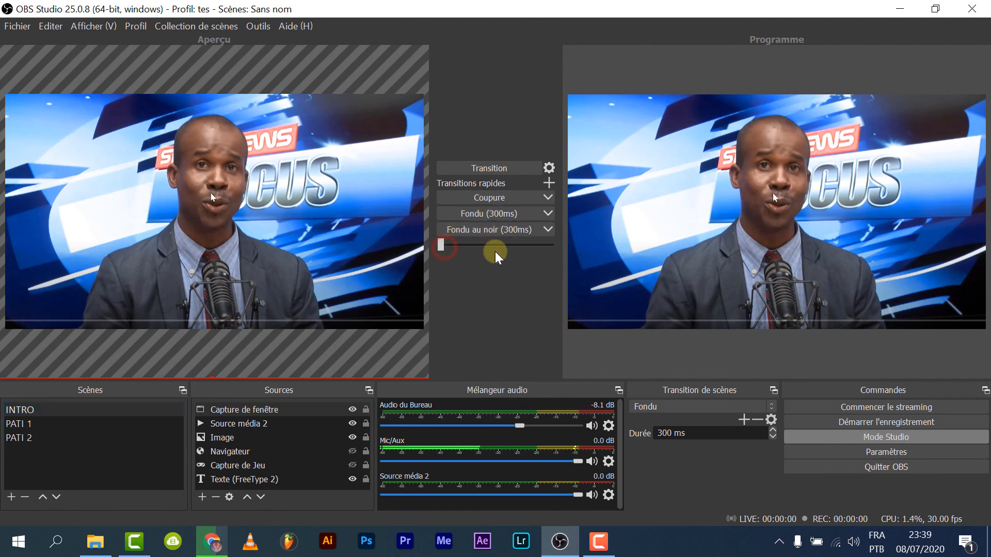
pyautogui.moveTo(442, 247); pyautogui.dragTo(559, 265)
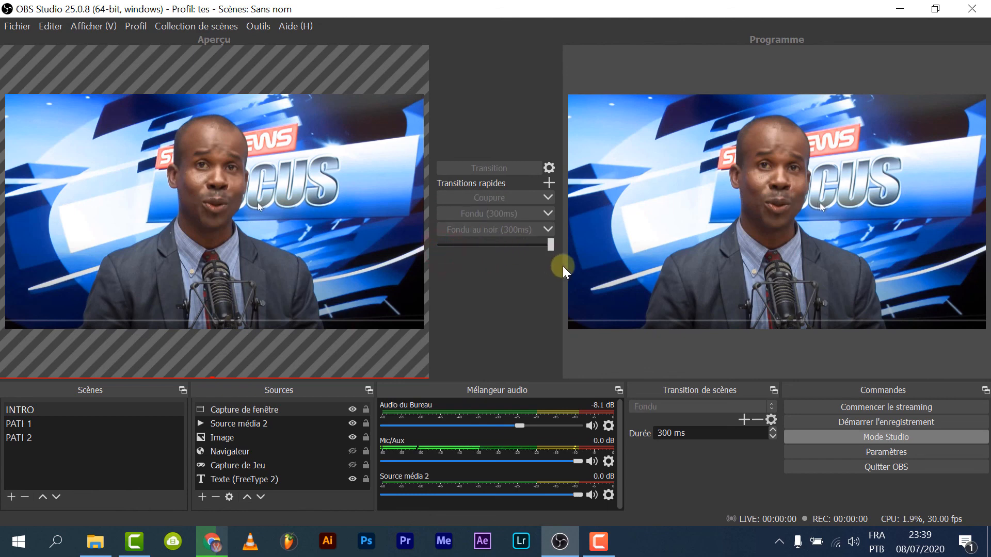